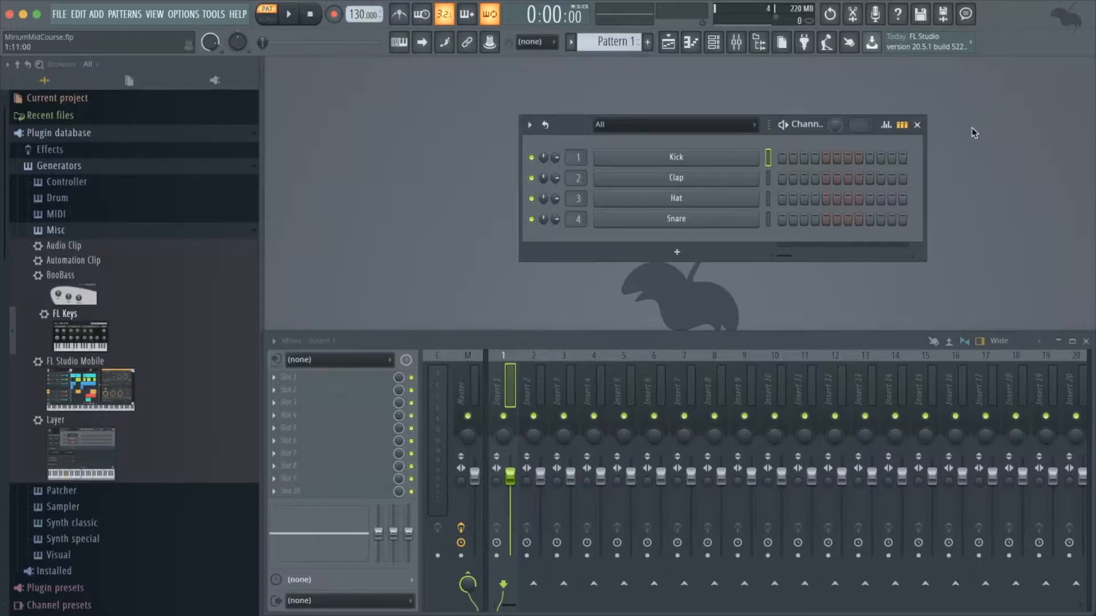
# - Save the project, find Sytrus in the browser and add it as a new channel in the channel rack
pyautogui.hotkey('ctrl', 's')
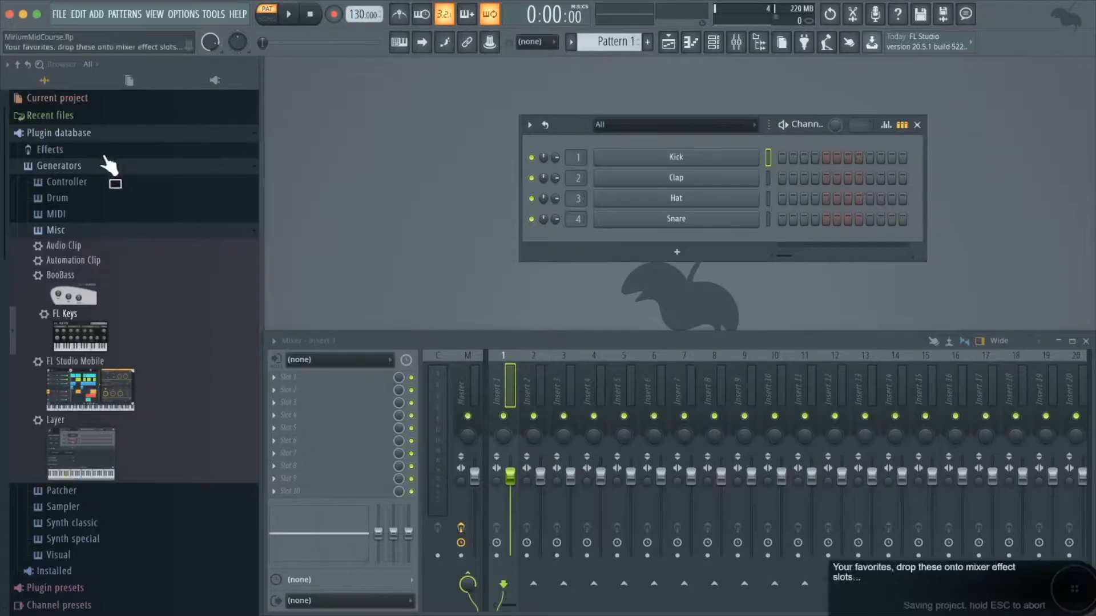
pyautogui.click(39, 66)
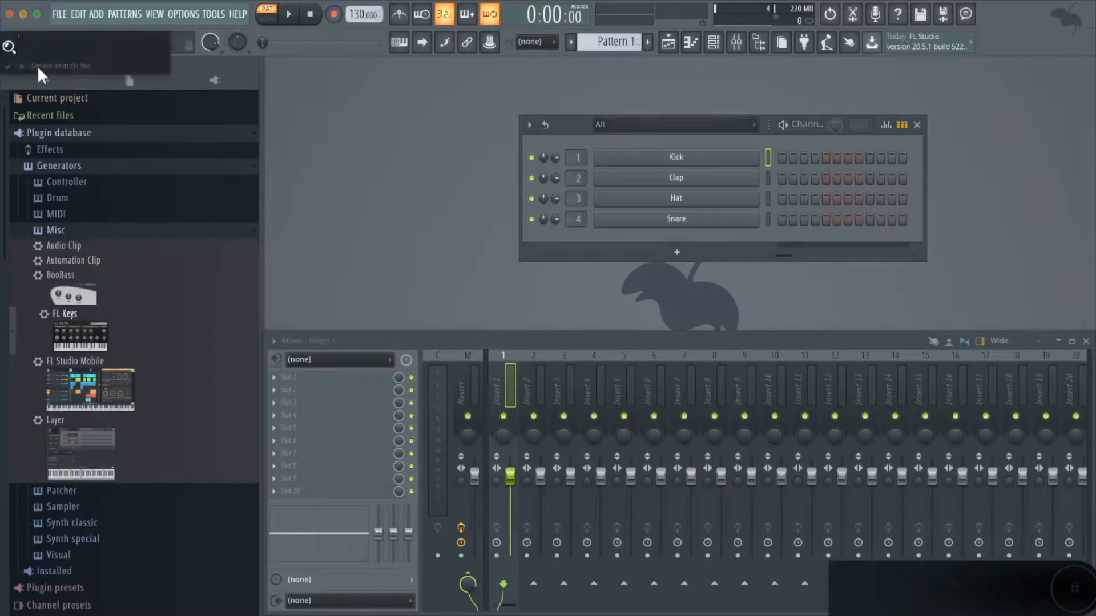
pyautogui.write('sytrus')
pyautogui.press('Return')
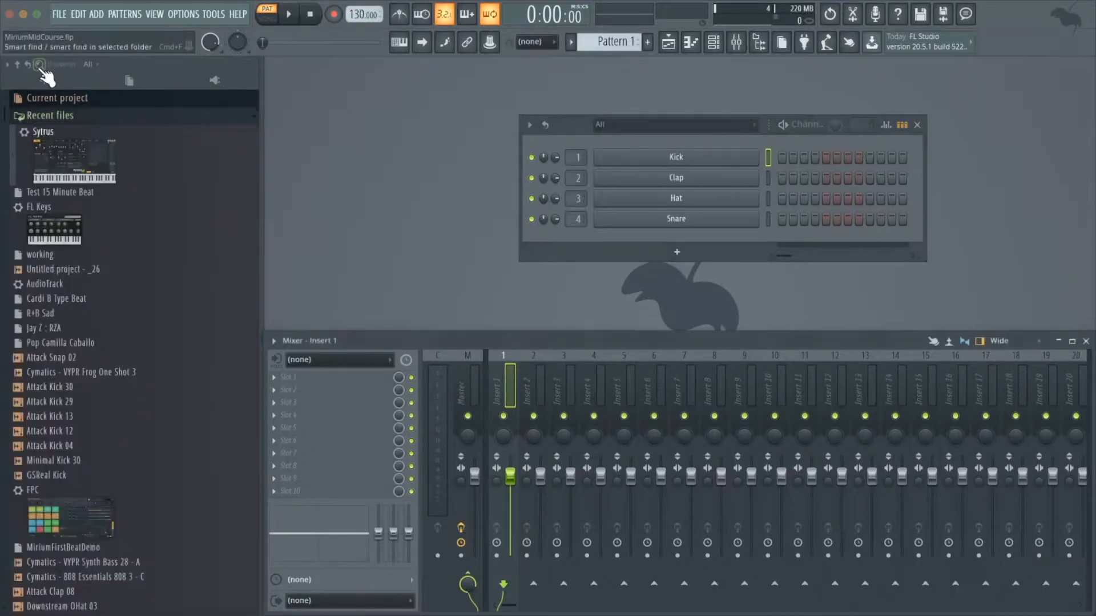
pyautogui.moveTo(71, 157); pyautogui.dragTo(670, 235)
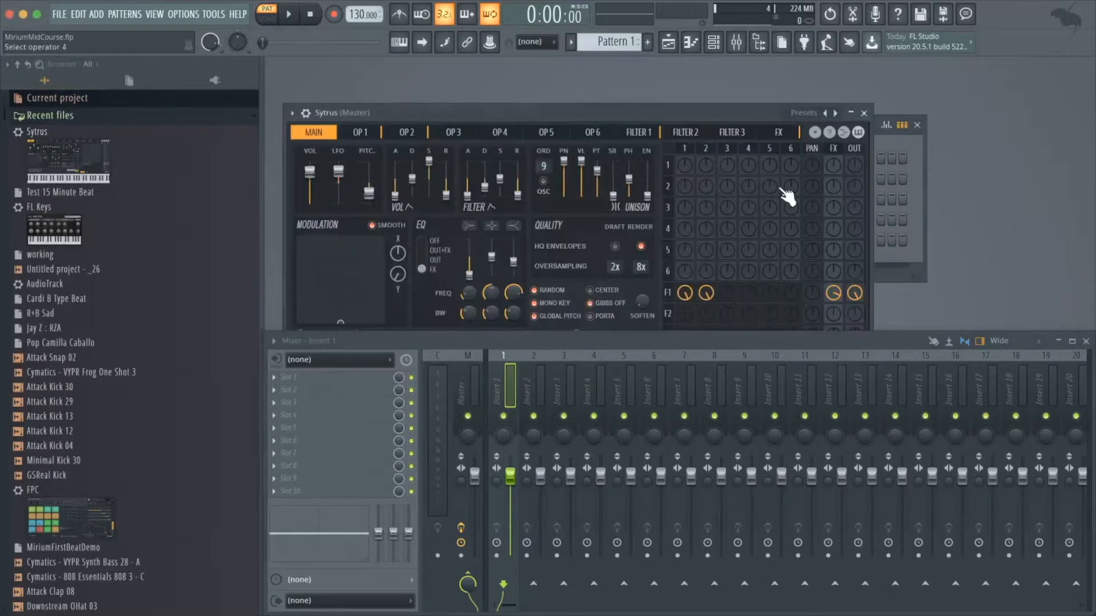
pyautogui.click(869, 110)
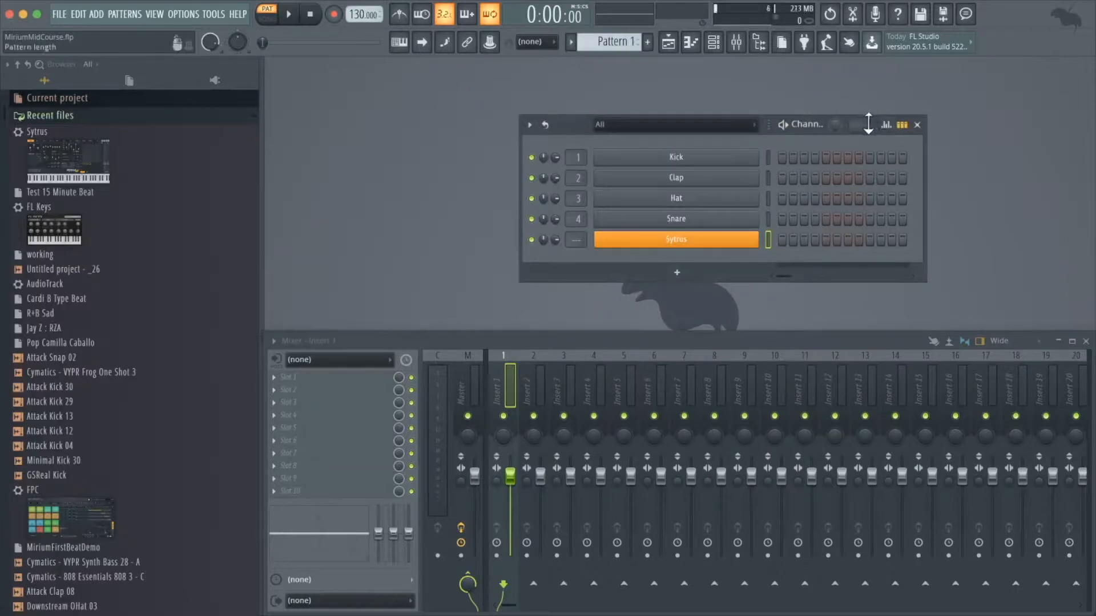
# - Set the pattern length to 64 steps and the project tempo to 124 BPM
pyautogui.moveTo(868, 124); pyautogui.dragTo(868, 140)
pyautogui.moveTo(360, 14); pyautogui.dragTo(359, 32)
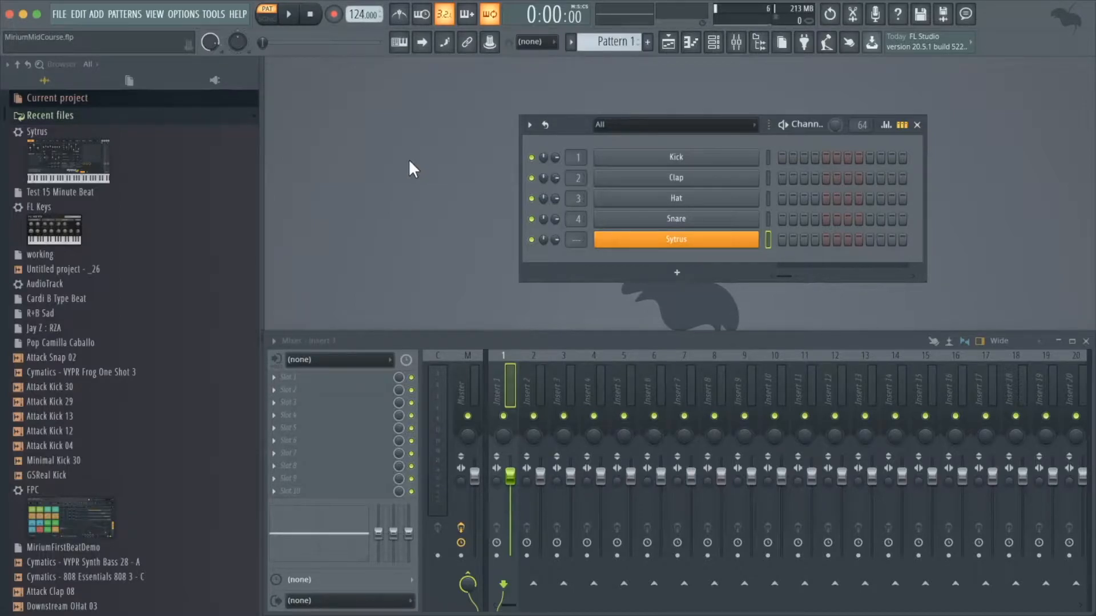
# - Load the Digi preset from the Bass category into the Sytrus channel
pyautogui.click(702, 239)
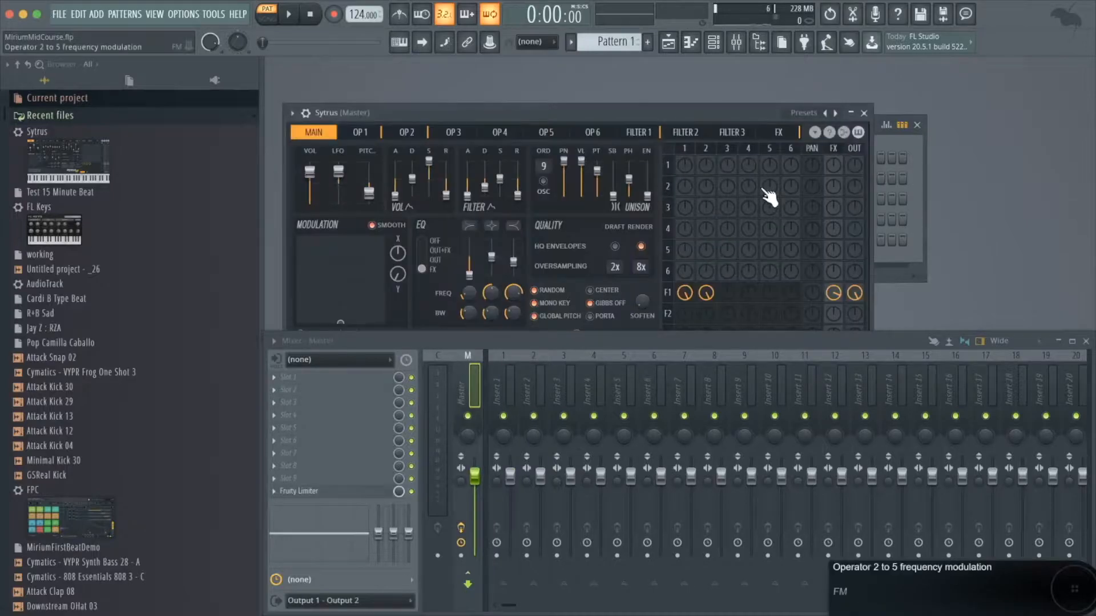
pyautogui.click(807, 112)
pyautogui.moveTo(840, 138)
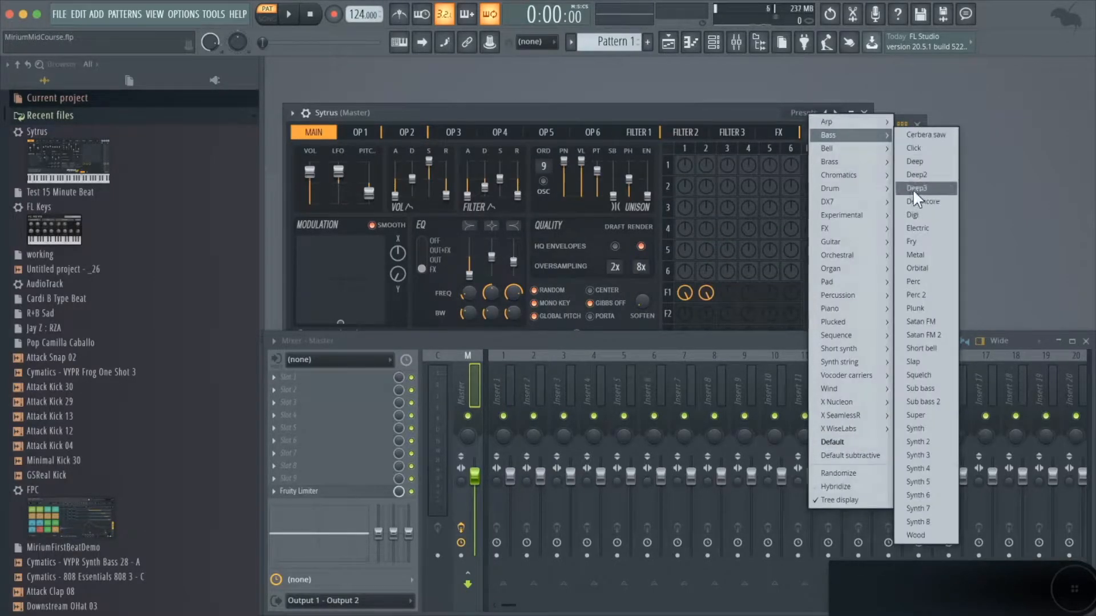
pyautogui.click(920, 214)
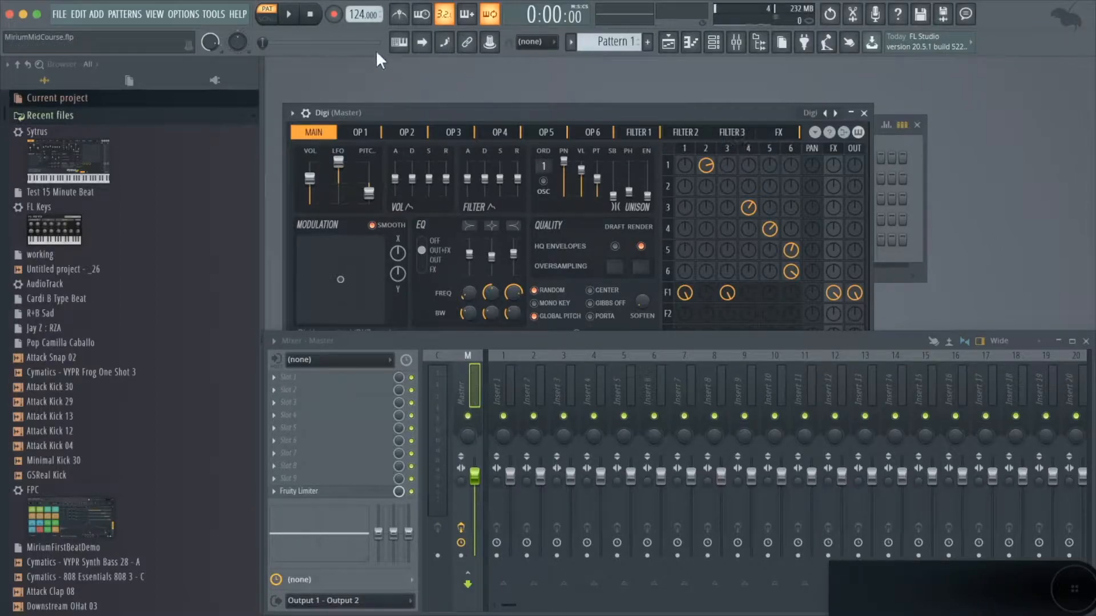
# - Exclude automation from the recording filter and record a played melody with the Digi sound into Pattern 1
pyautogui.rightClick(336, 15)
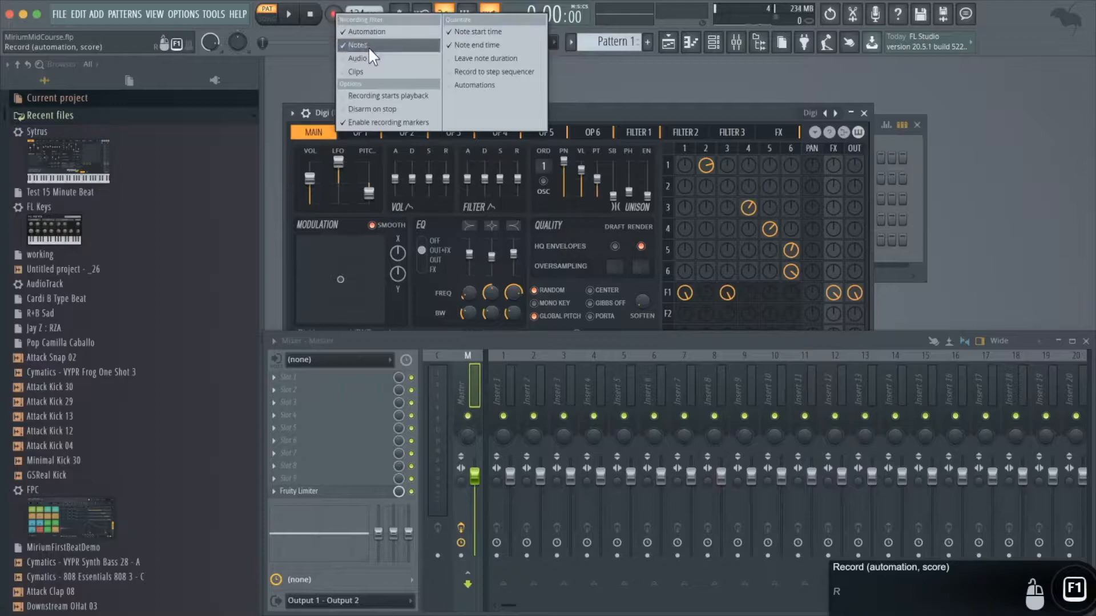
pyautogui.click(375, 36)
pyautogui.rightClick(333, 12)
pyautogui.click(332, 13)
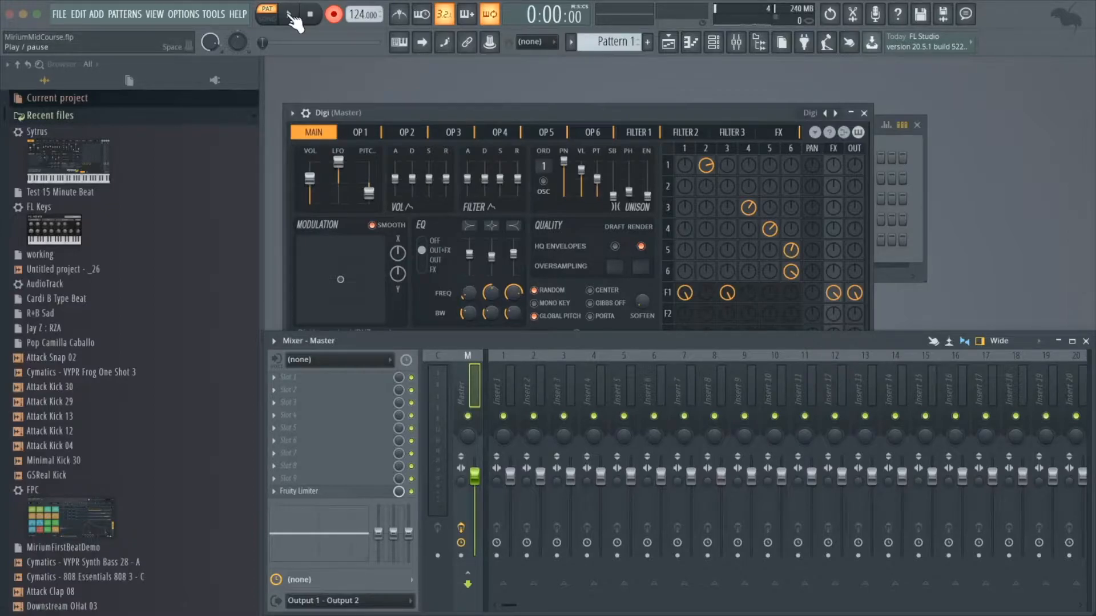
pyautogui.click(291, 16)
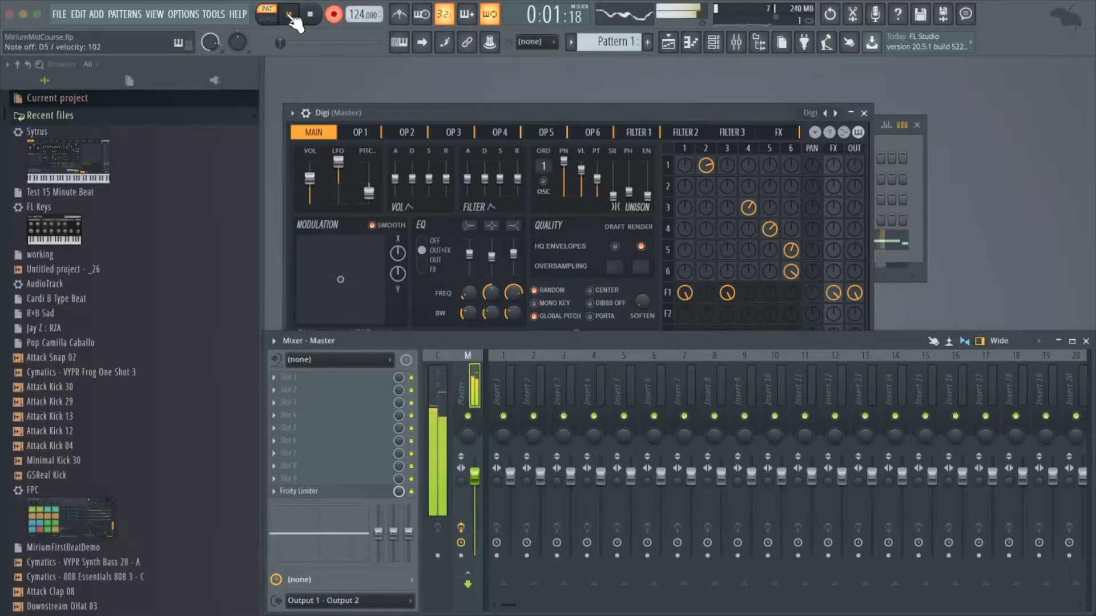
pyautogui.press('space')
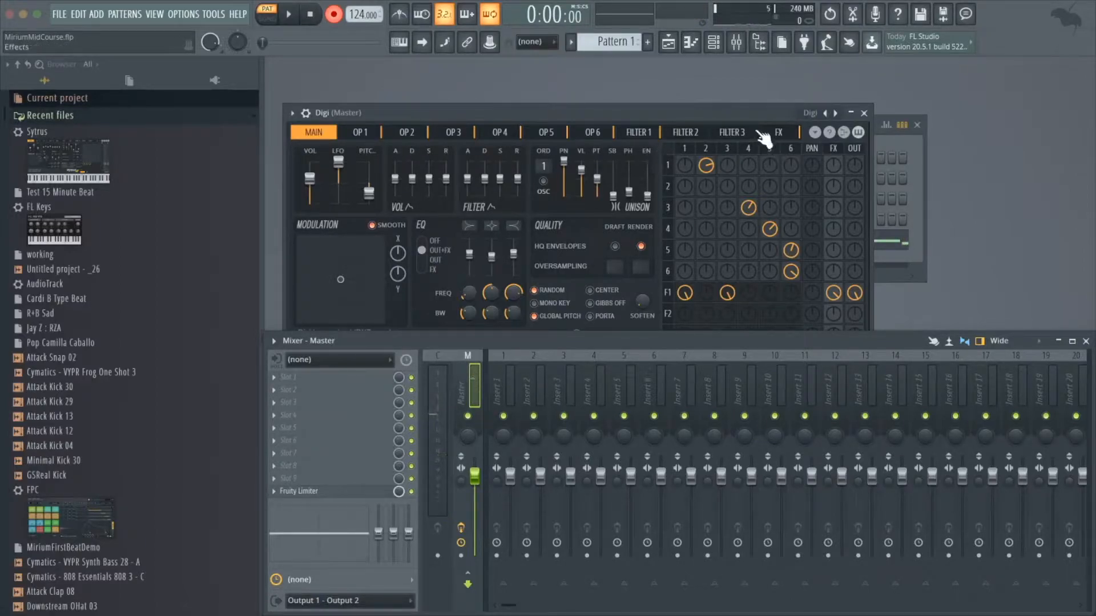
# - Open the recorded Digi notes in the piano roll and delete the stray short B4 note at the start of bar 1
pyautogui.click(920, 246)
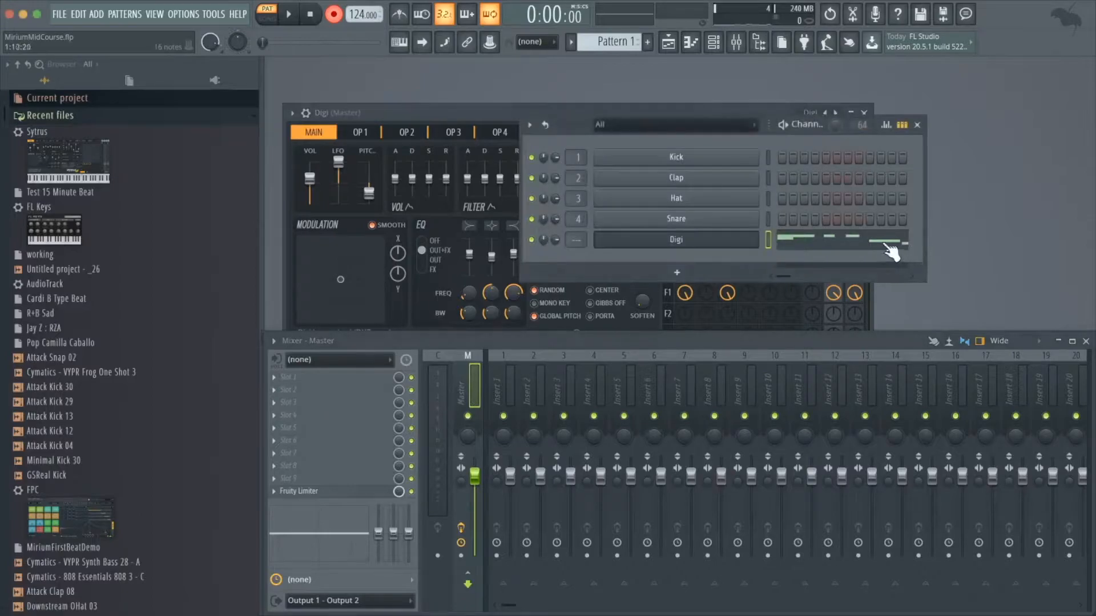
pyautogui.click(892, 244)
pyautogui.scroll(-3, 656, 294)
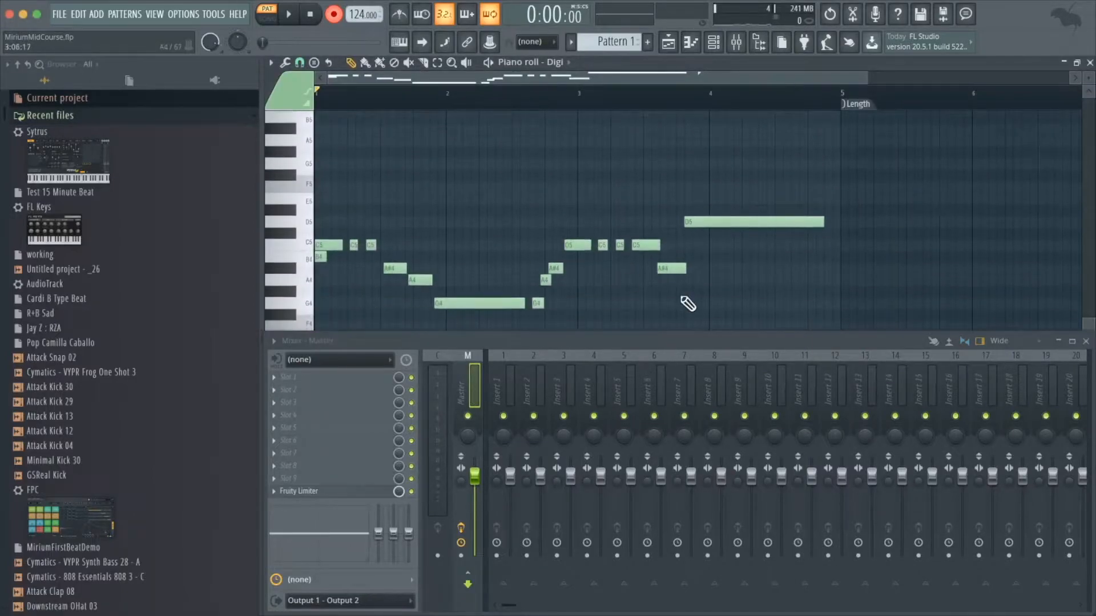
pyautogui.click(1085, 341)
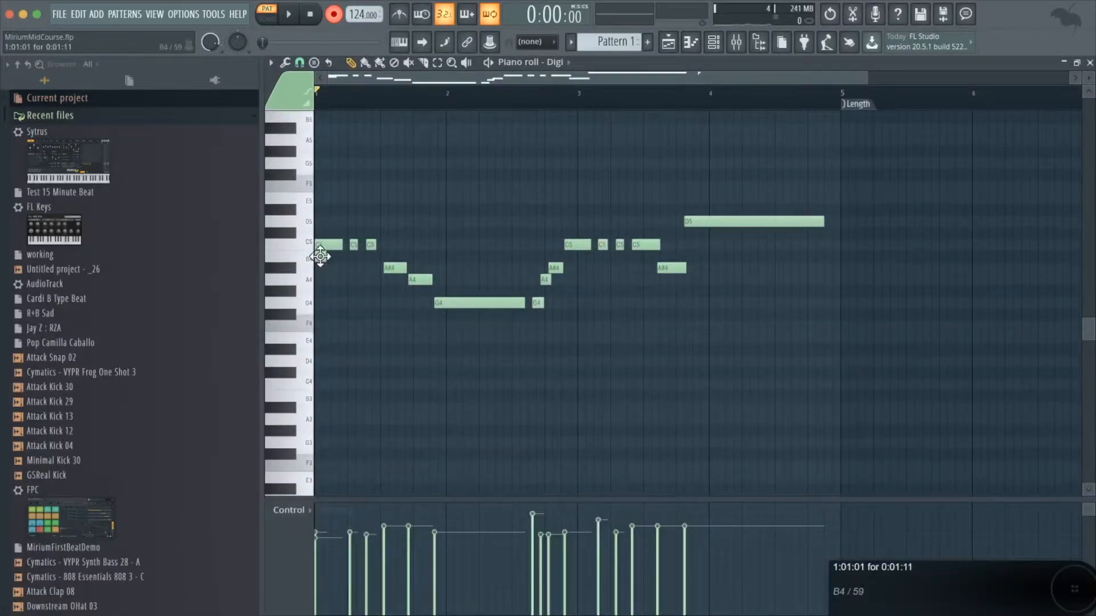
pyautogui.scroll(-2, 320, 256)
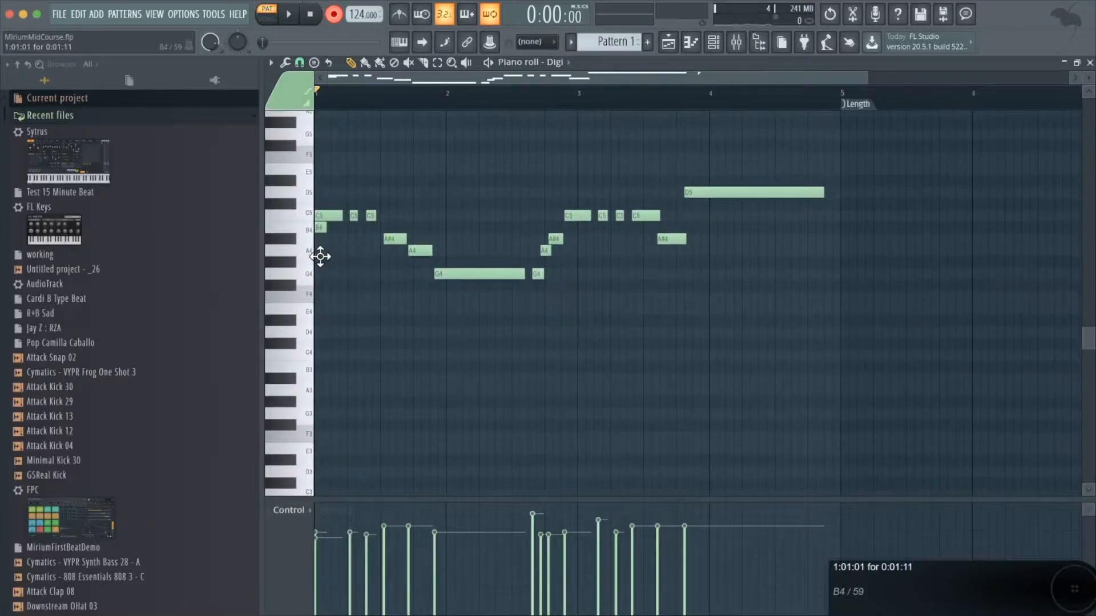
pyautogui.rightClick(322, 228)
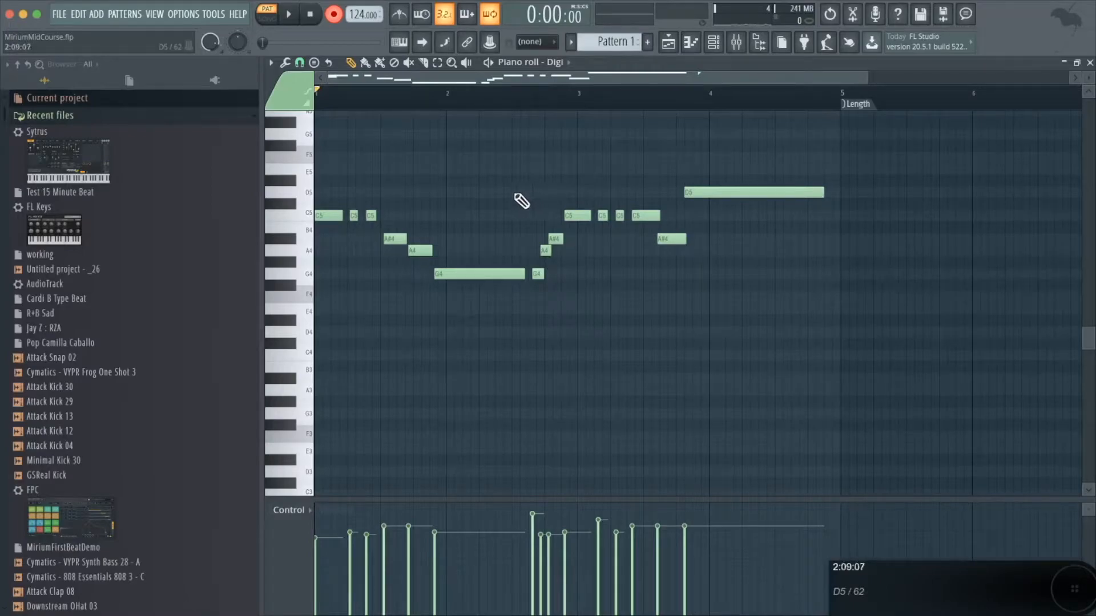
# - Disarm recording and play back the beginning of the melody
pyautogui.press('space')
pyautogui.press('space')
pyautogui.click(335, 16)
pyautogui.press('space')
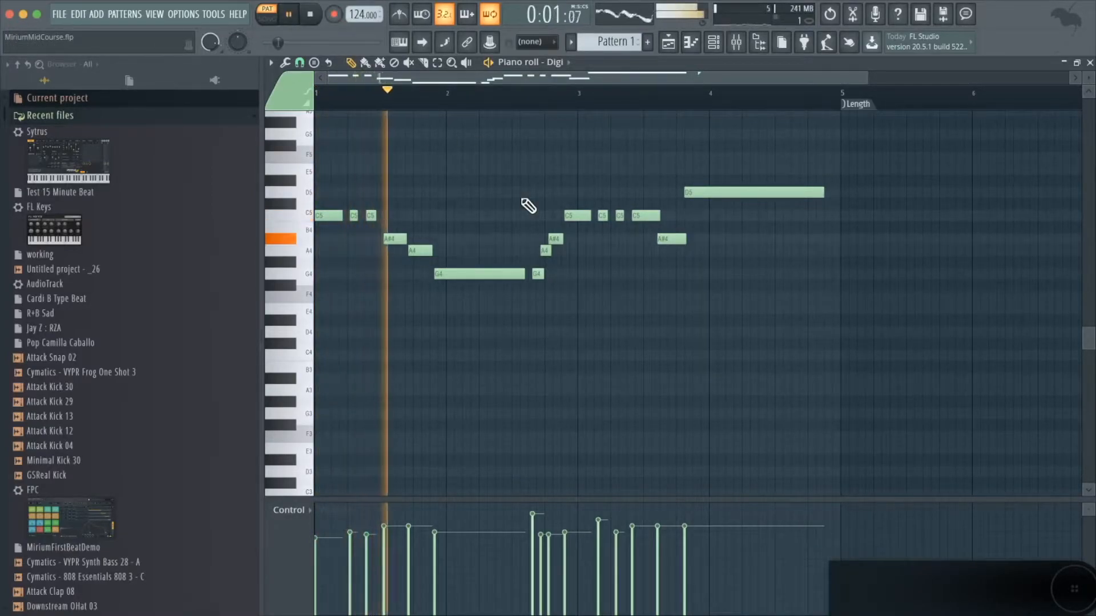
pyautogui.press('space')
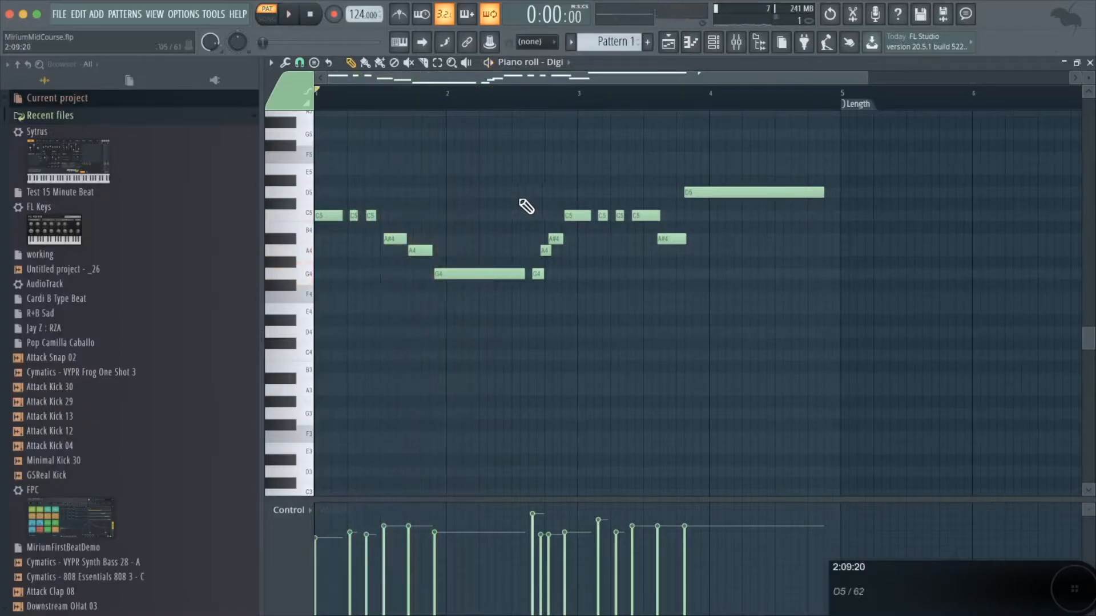
# - Turn on the metronome and play the melody against it to check the timing
pyautogui.click(406, 14)
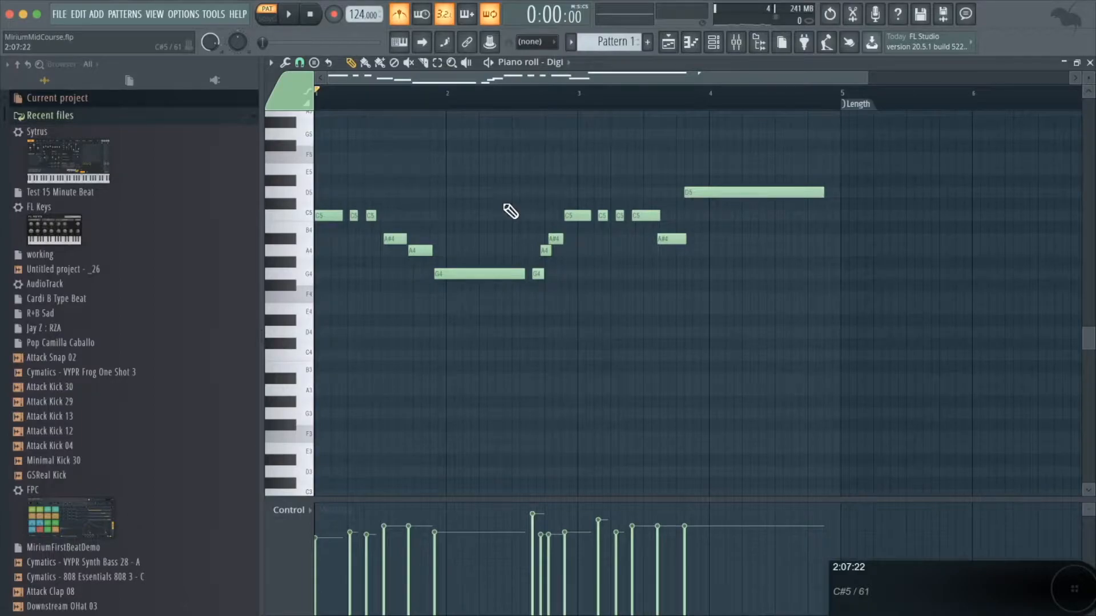
pyautogui.press('space')
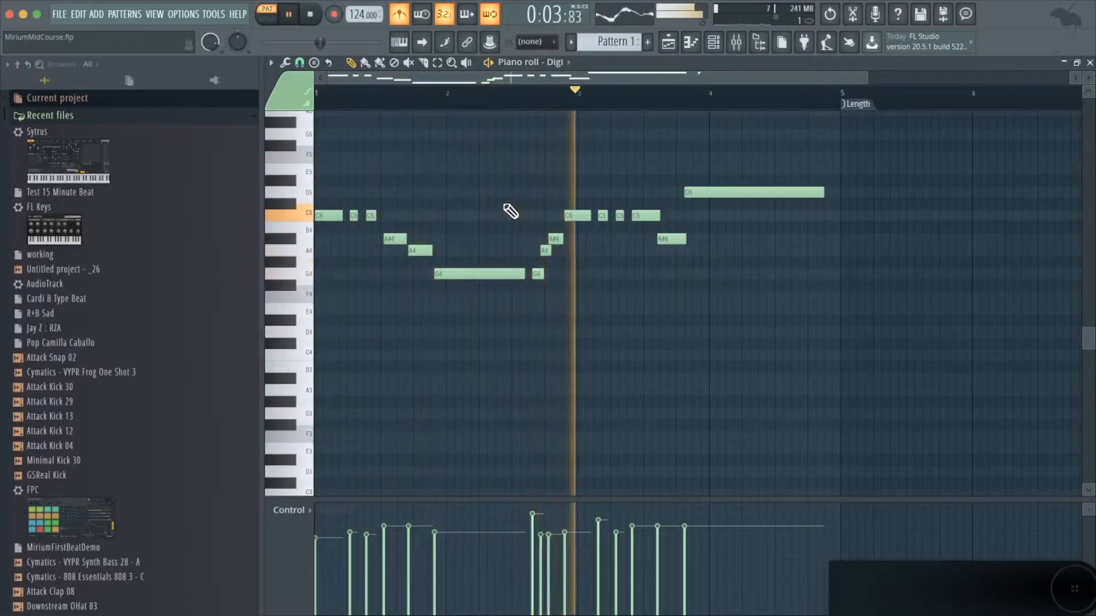
pyautogui.press('space')
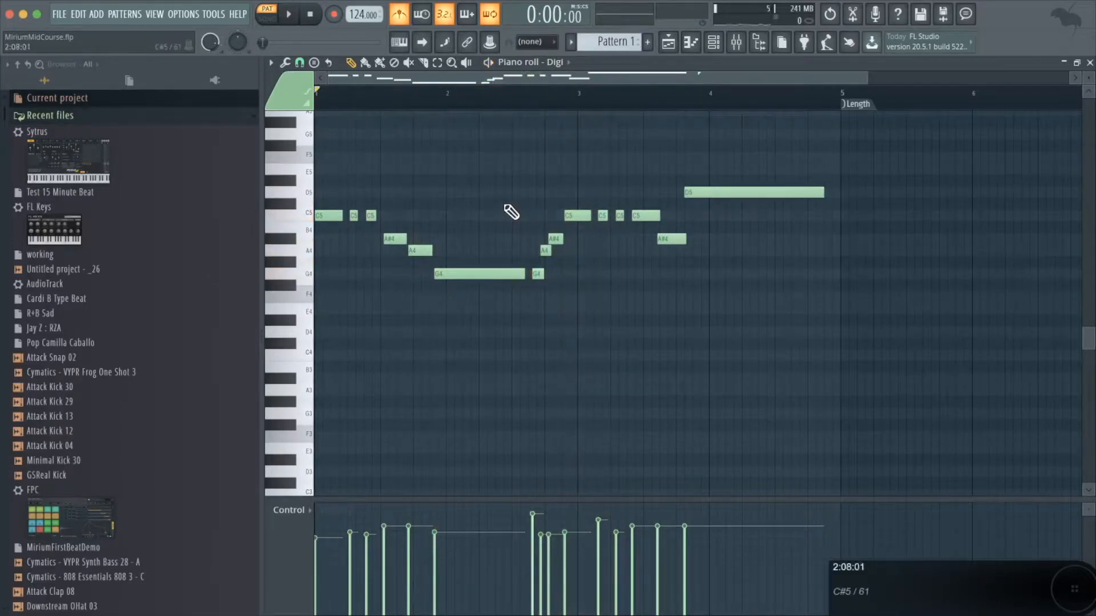
# - Stretch all the melody notes together so the last D5 ends just before bar 5, and play the result
pyautogui.moveTo(859, 152); pyautogui.dragTo(313, 280)
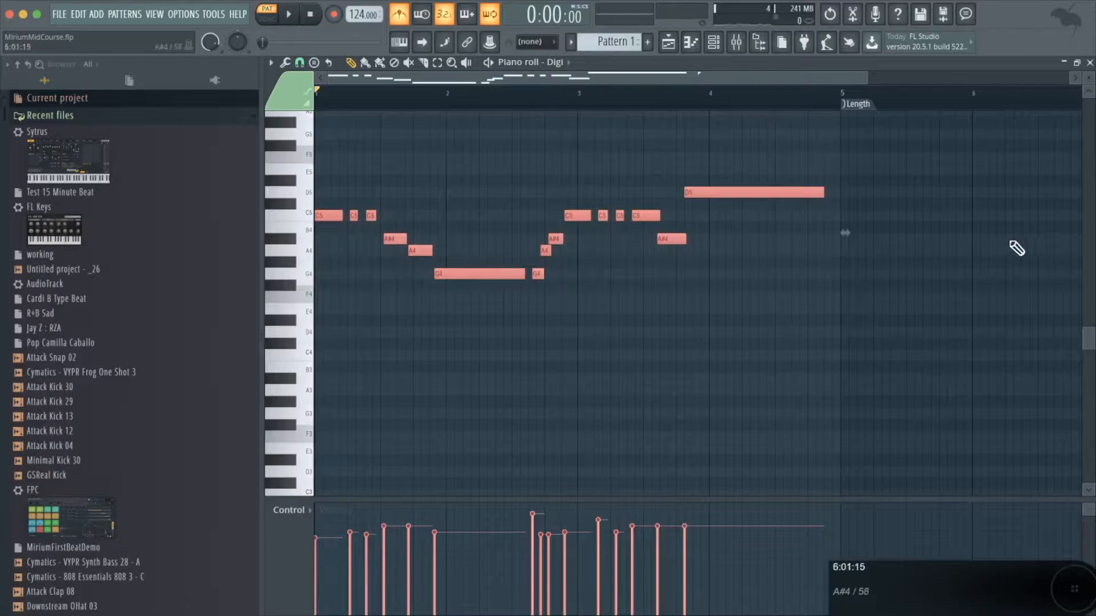
pyautogui.moveTo(844, 234); pyautogui.dragTo(856, 235)
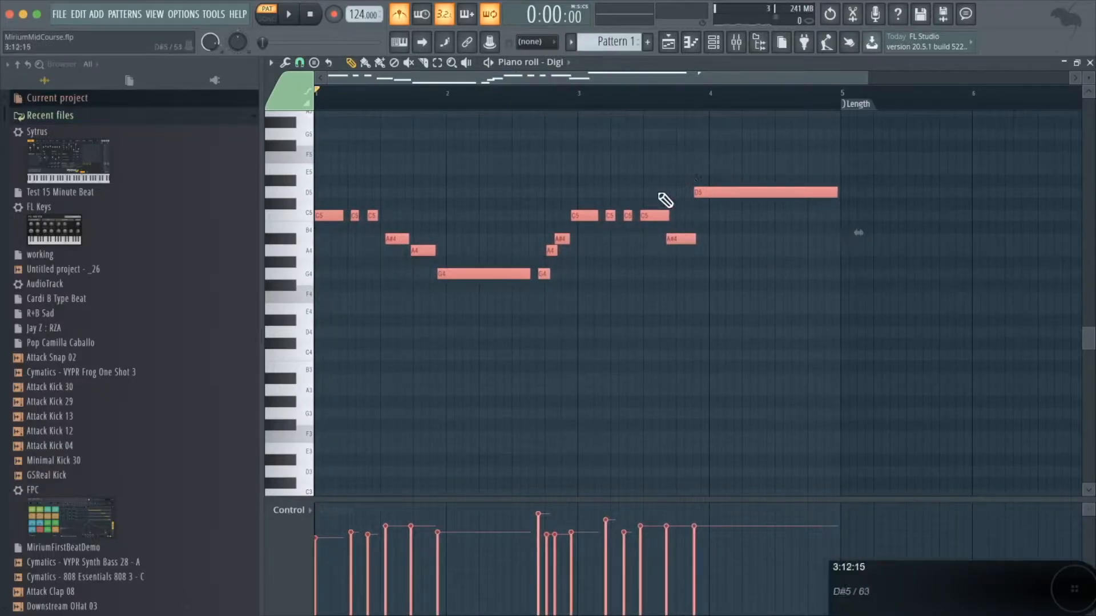
pyautogui.click(547, 171)
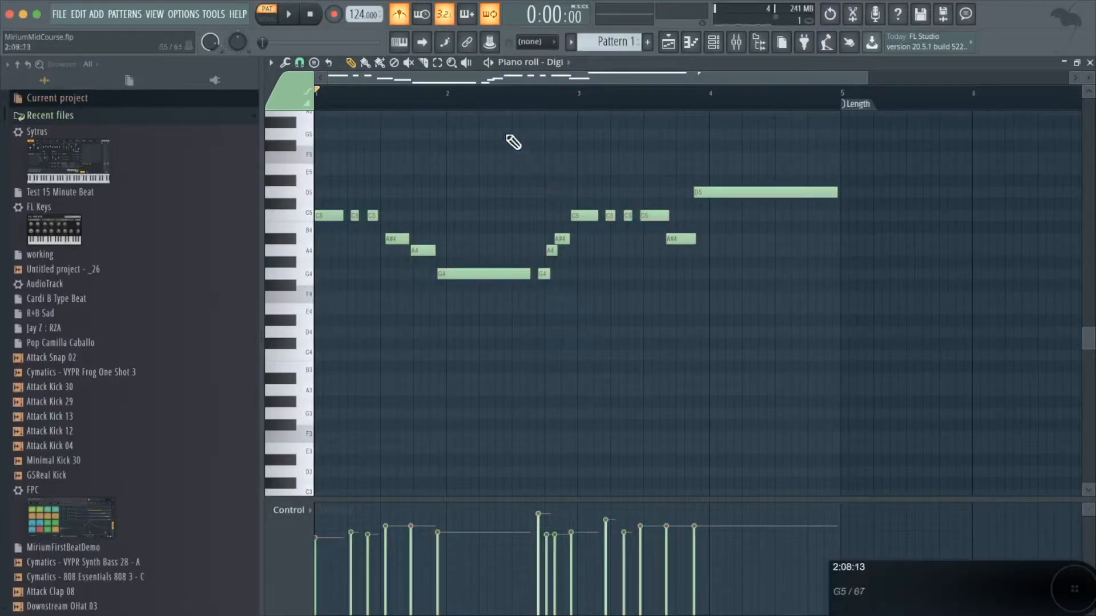
pyautogui.press('space')
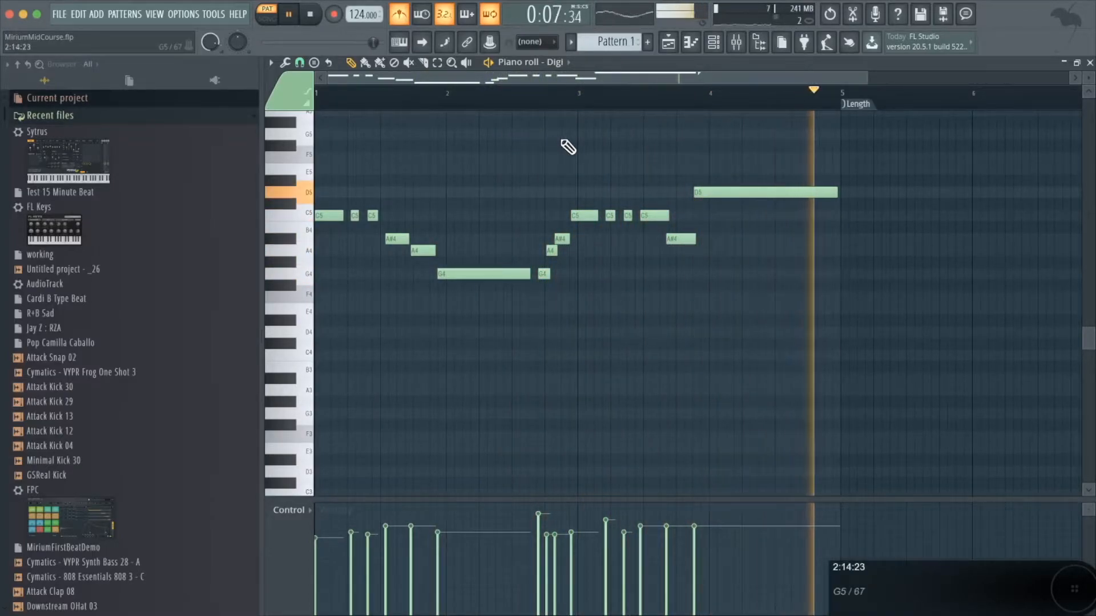
pyautogui.press('space')
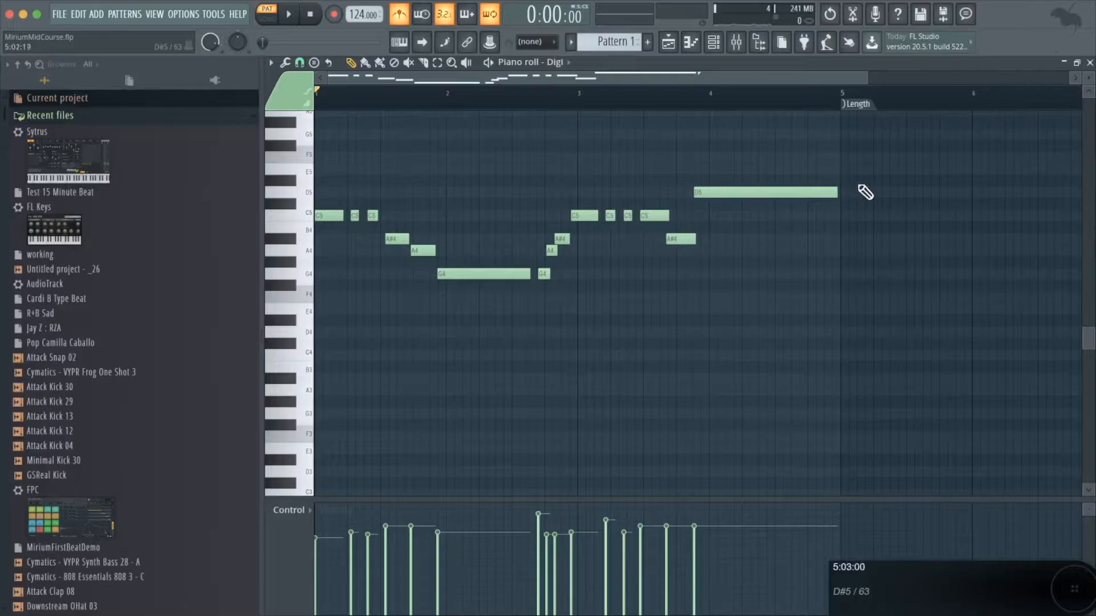
# - Shift and compress the second group of C5 notes and its closing A#4 so the phrase starts exactly on bar 3
pyautogui.moveTo(572, 189); pyautogui.dragTo(692, 272)
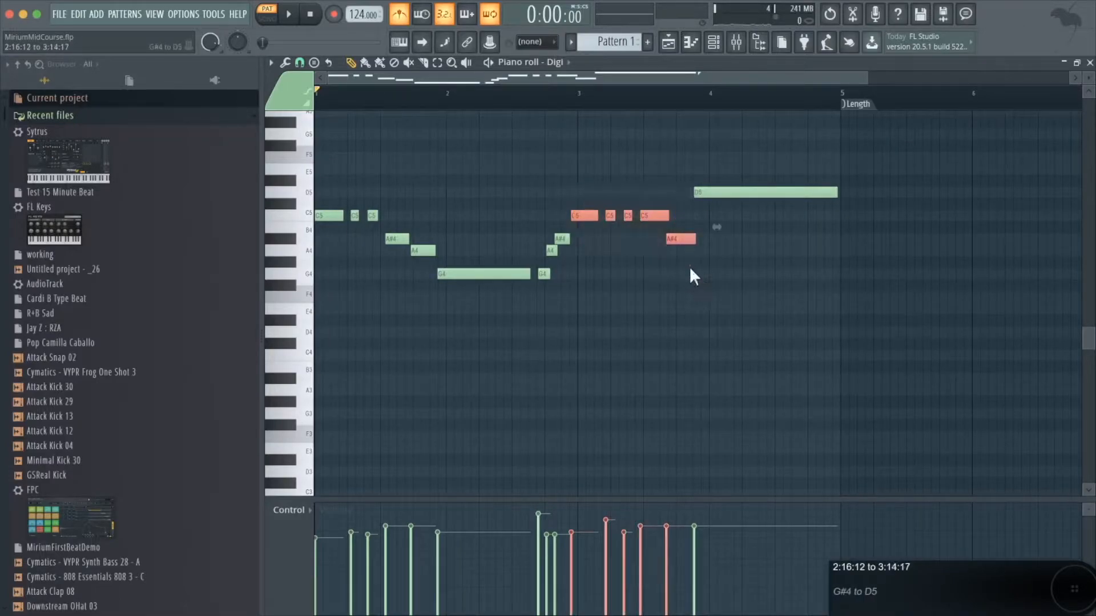
pyautogui.moveTo(716, 228); pyautogui.dragTo(661, 218)
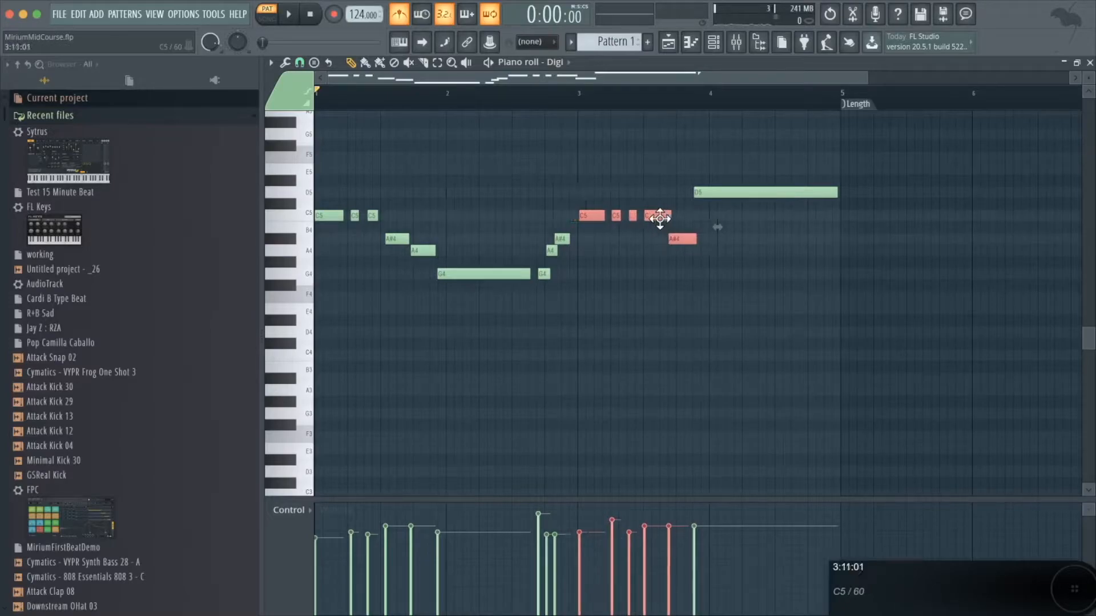
pyautogui.moveTo(717, 228); pyautogui.dragTo(715, 228)
# - Move the long G4 and the short G4, A4 and A#4 notes following it so the long G4 starts on bar 2
pyautogui.moveTo(543, 198); pyautogui.dragTo(529, 316)
pyautogui.moveTo(567, 200); pyautogui.dragTo(508, 320)
pyautogui.moveTo(489, 274); pyautogui.dragTo(497, 276)
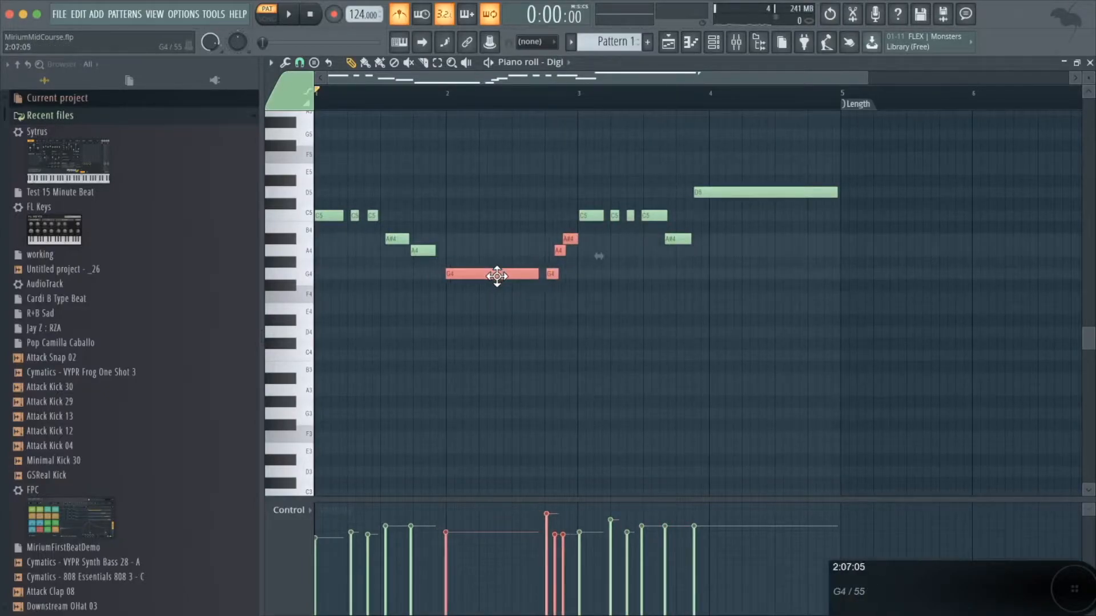
# - Lengthen the A#4 and A4 notes in bar 1, start them slightly earlier, and play back the corrected melody
pyautogui.moveTo(400, 187); pyautogui.dragTo(415, 279)
pyautogui.moveTo(457, 246); pyautogui.dragTo(403, 242)
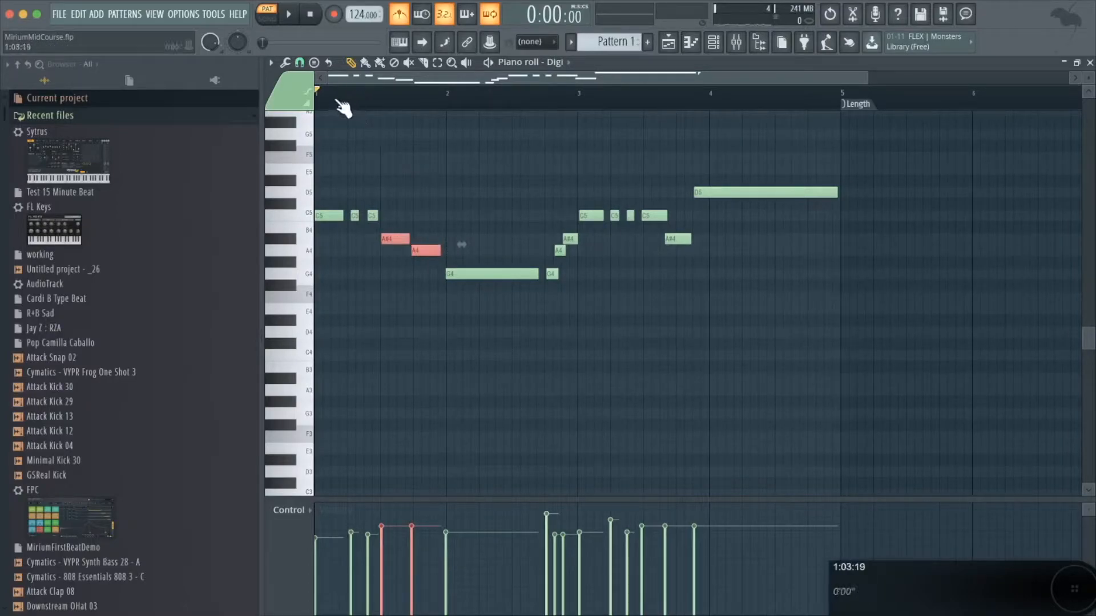
pyautogui.click(391, 171)
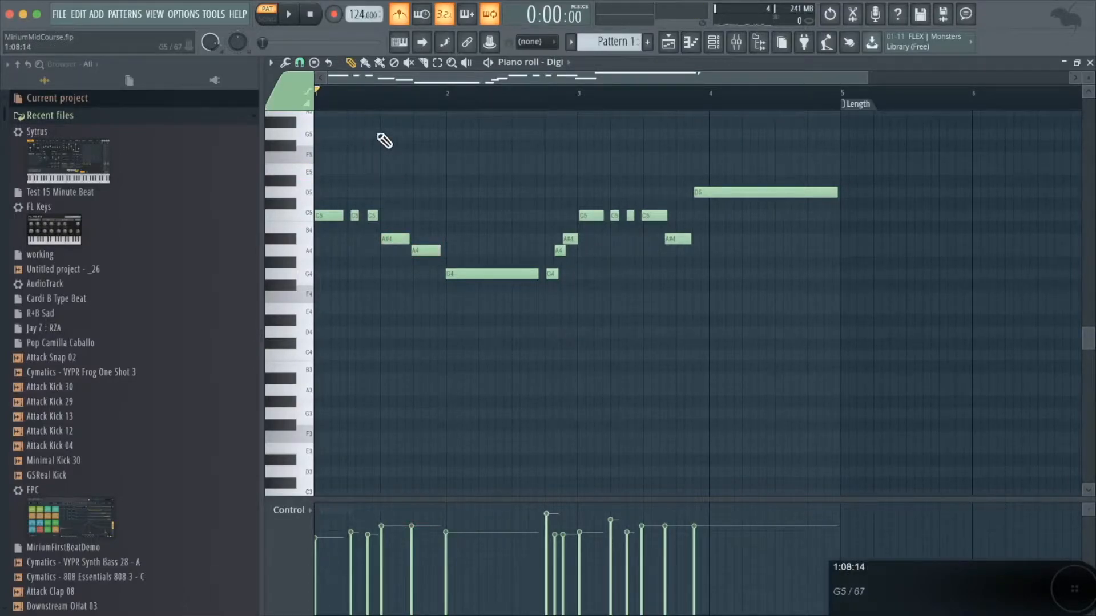
pyautogui.press('space')
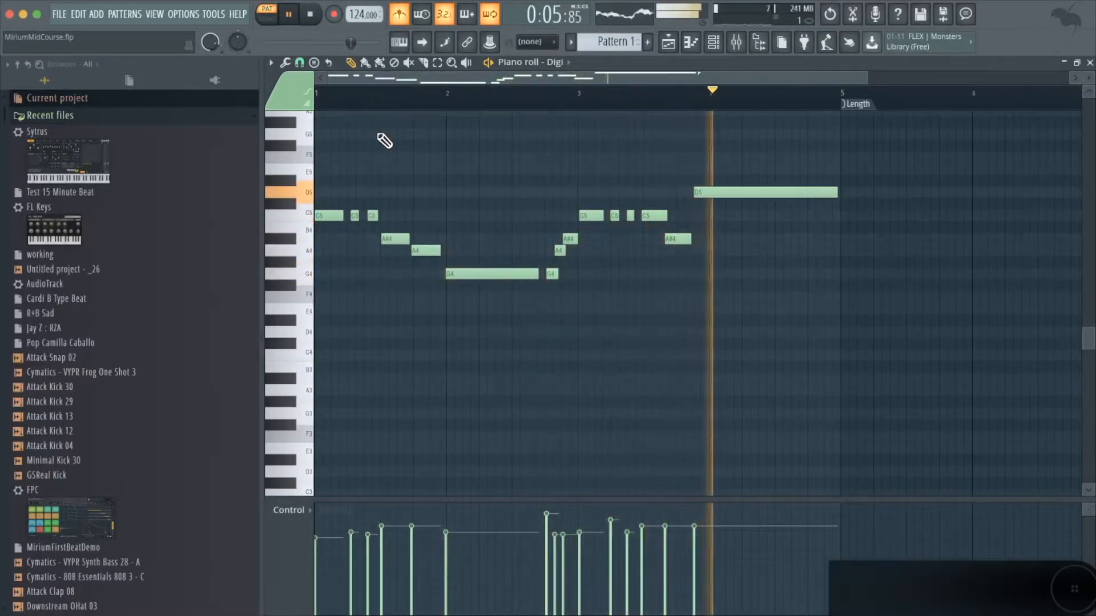
pyautogui.press('space')
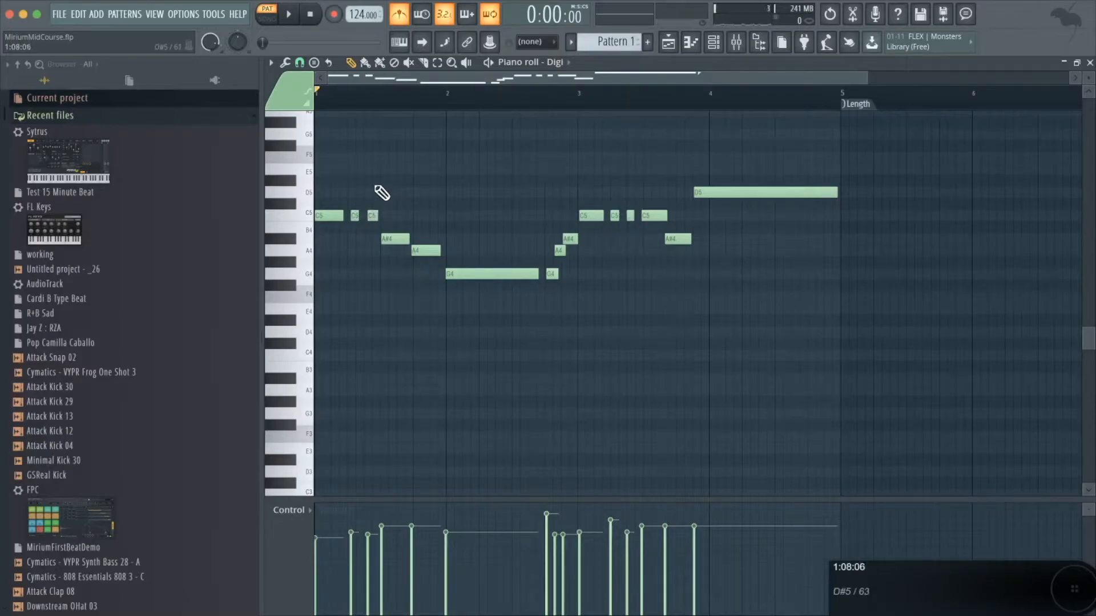
# - Shorten the first C5 note and move the second and third C5 notes in bar 1 slightly earlier, checking with short playbacks
pyautogui.press('space')
pyautogui.press('space')
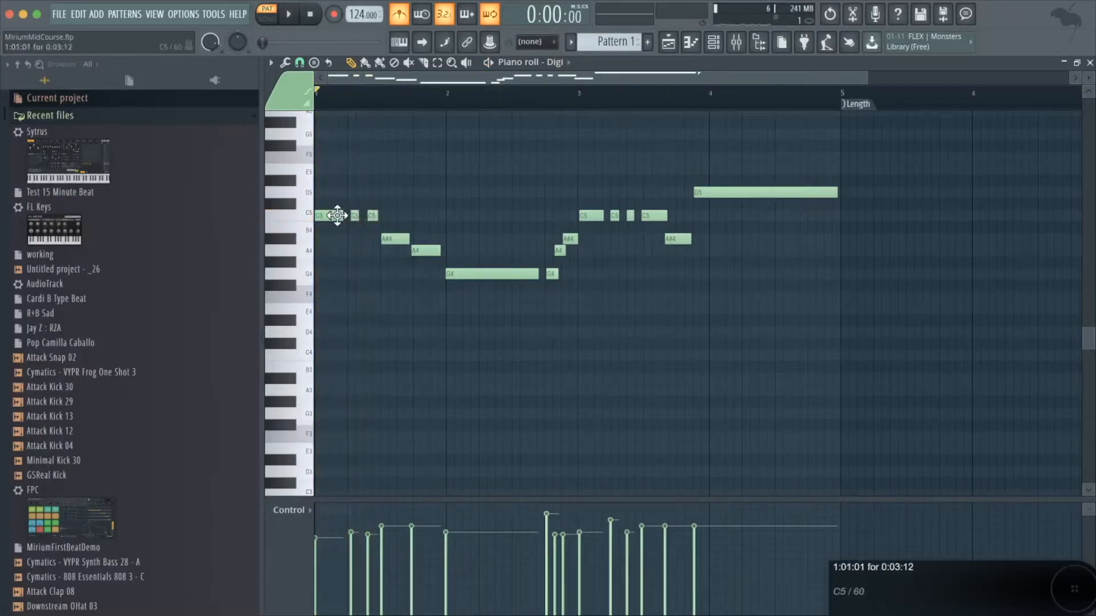
pyautogui.moveTo(348, 191); pyautogui.dragTo(368, 217)
pyautogui.press('space')
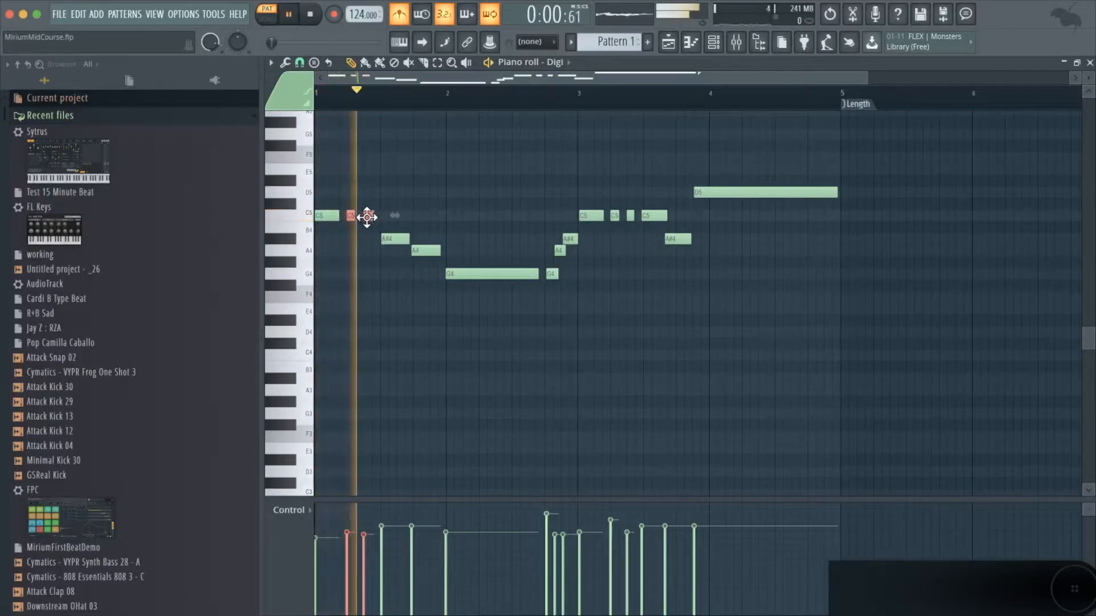
pyautogui.press('space')
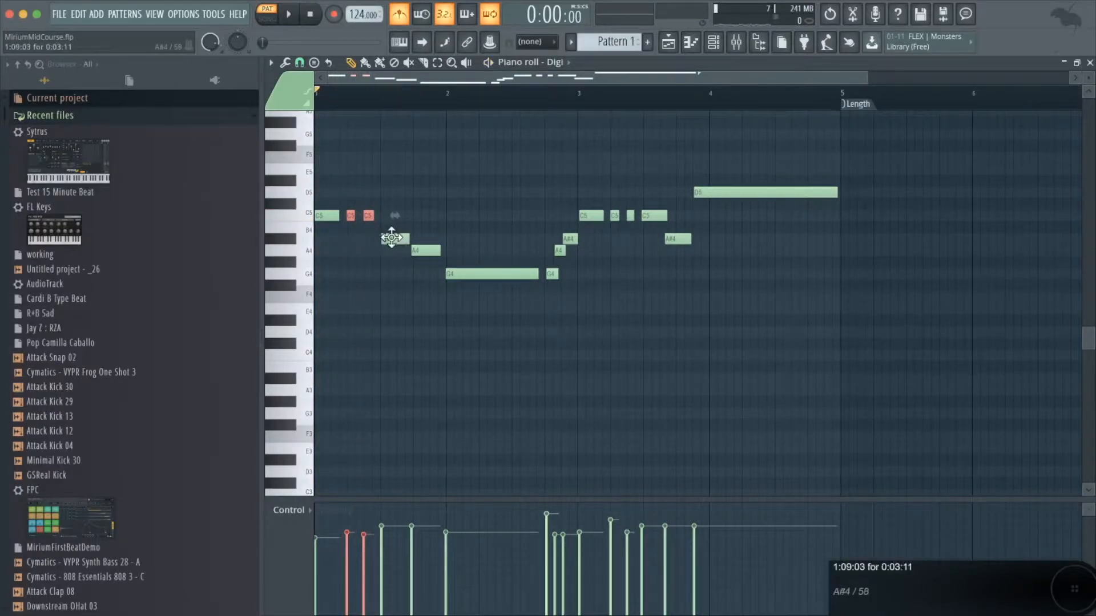
# - Move the A#4 and A4 in bar 1 earlier, extend the long G4's start to just before bar 2, and play the melody
pyautogui.moveTo(397, 224); pyautogui.dragTo(421, 247)
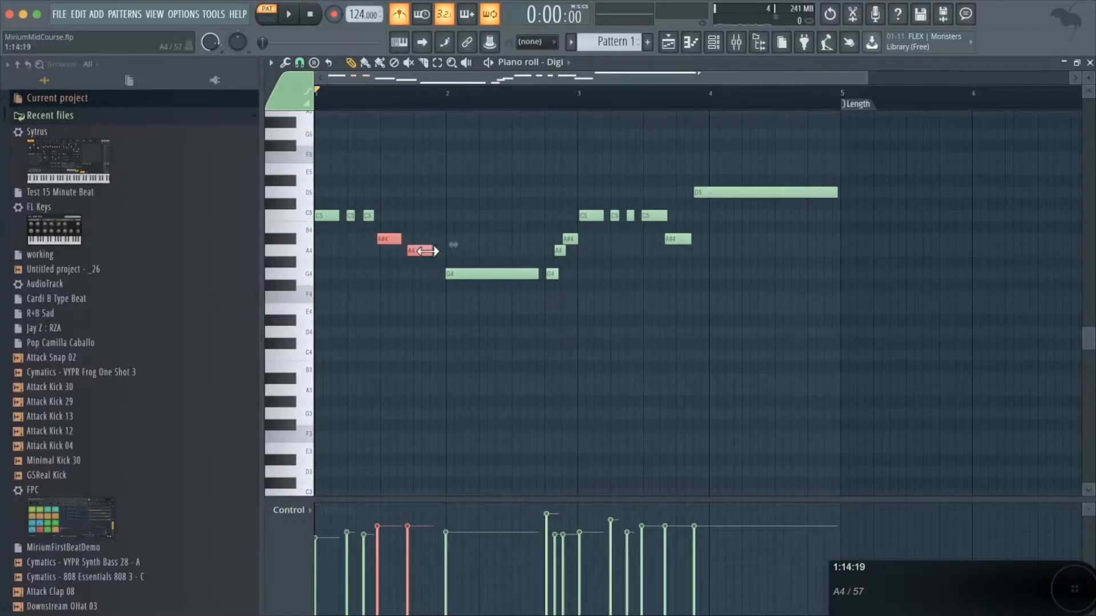
pyautogui.click(421, 208)
pyautogui.moveTo(417, 250); pyautogui.dragTo(445, 274)
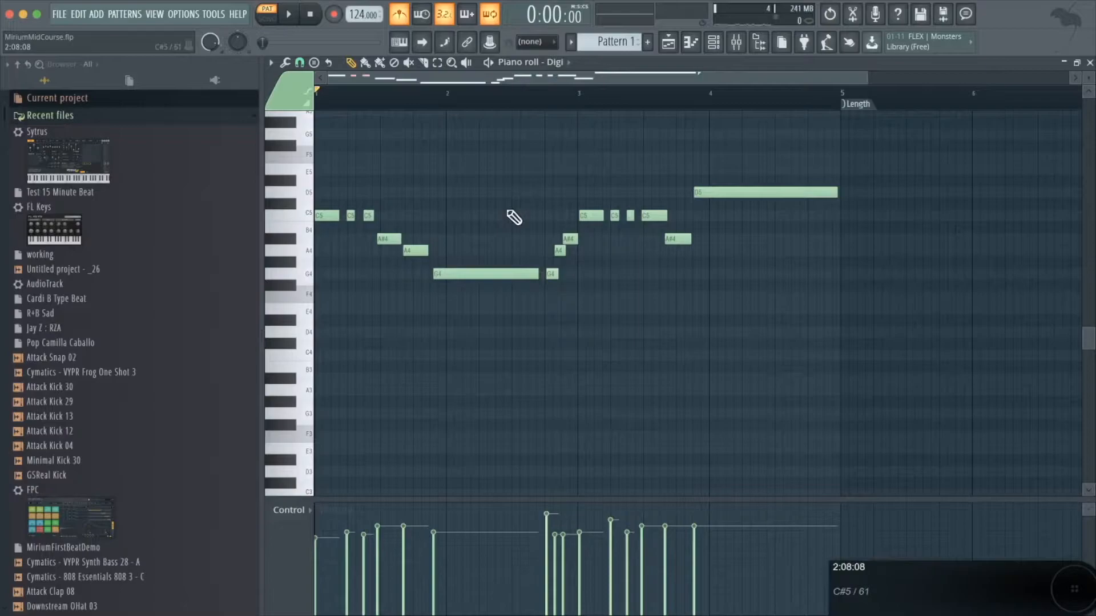
pyautogui.press('space')
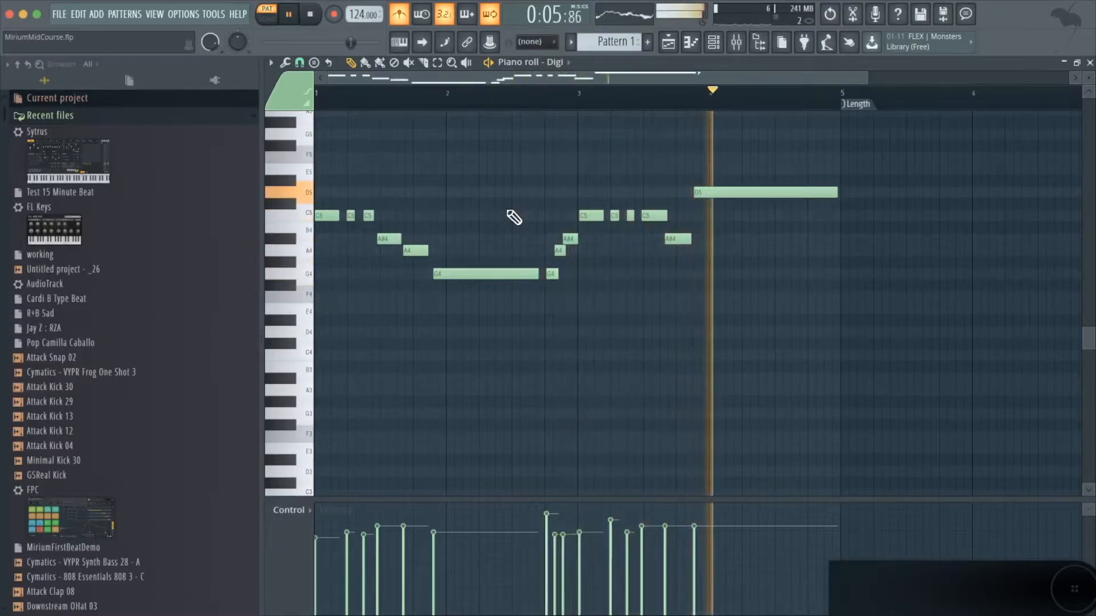
pyautogui.press('space')
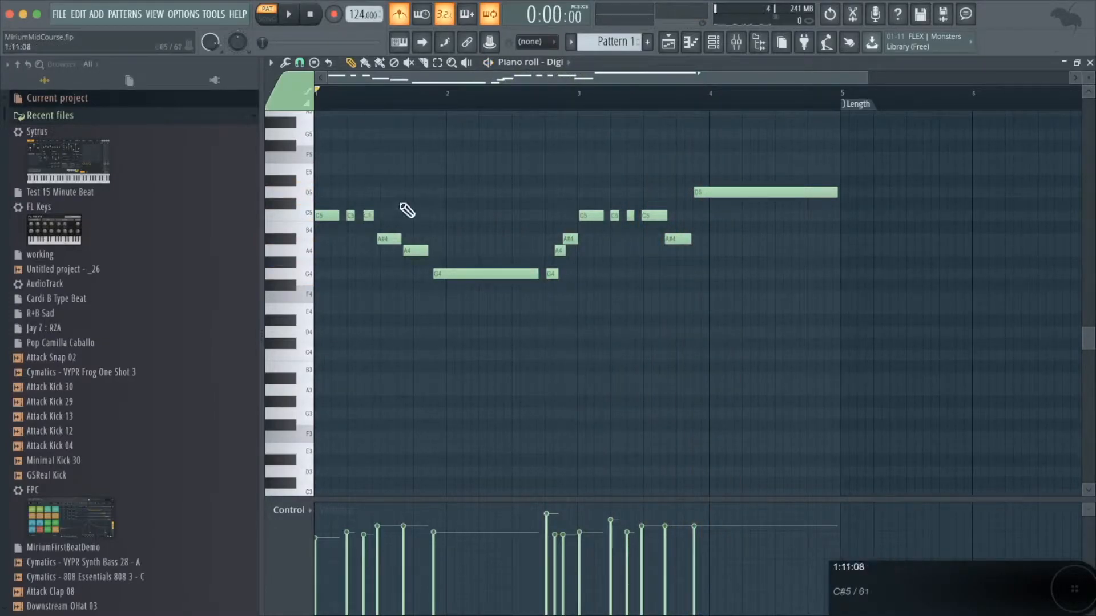
# - Shift the A#4 and A4 notes in bar 1 slightly later together and play the melody back
pyautogui.press('space')
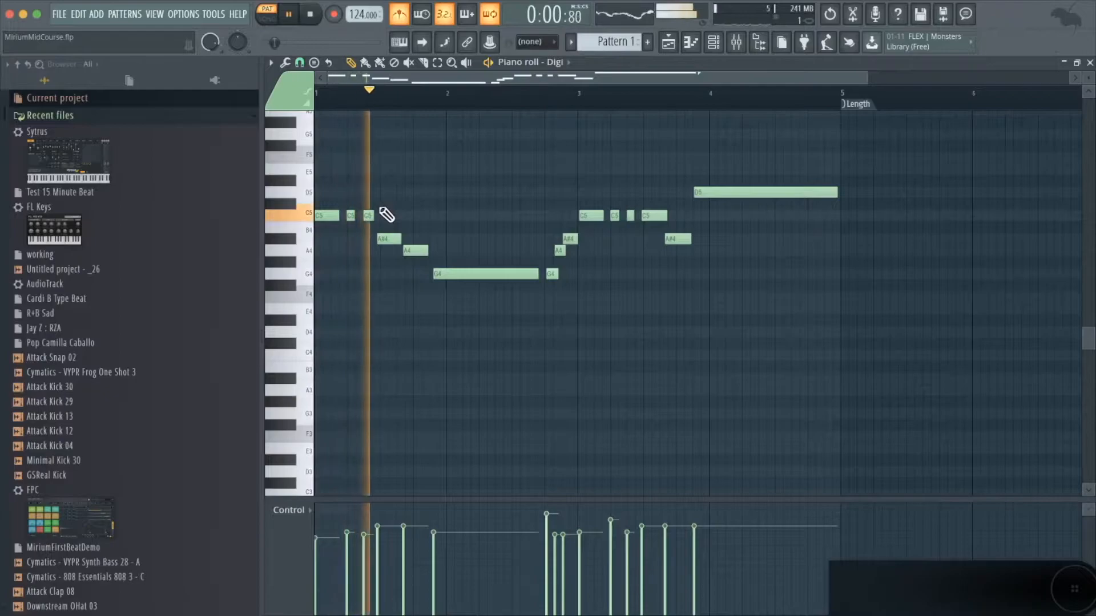
pyautogui.press('space')
pyautogui.moveTo(386, 210); pyautogui.dragTo(397, 243)
pyautogui.press('space')
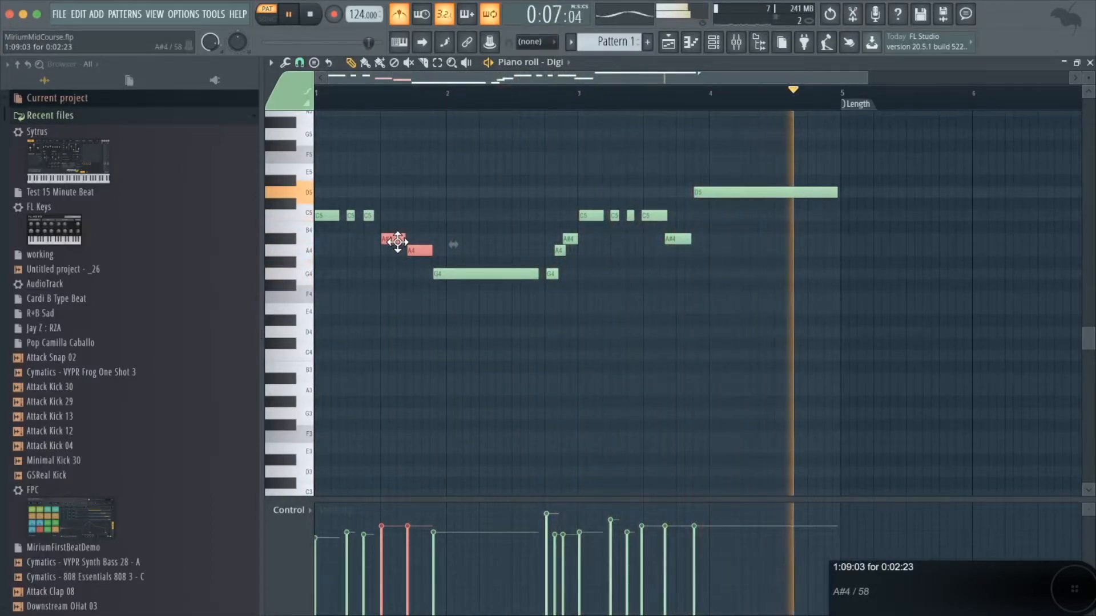
pyautogui.press('space')
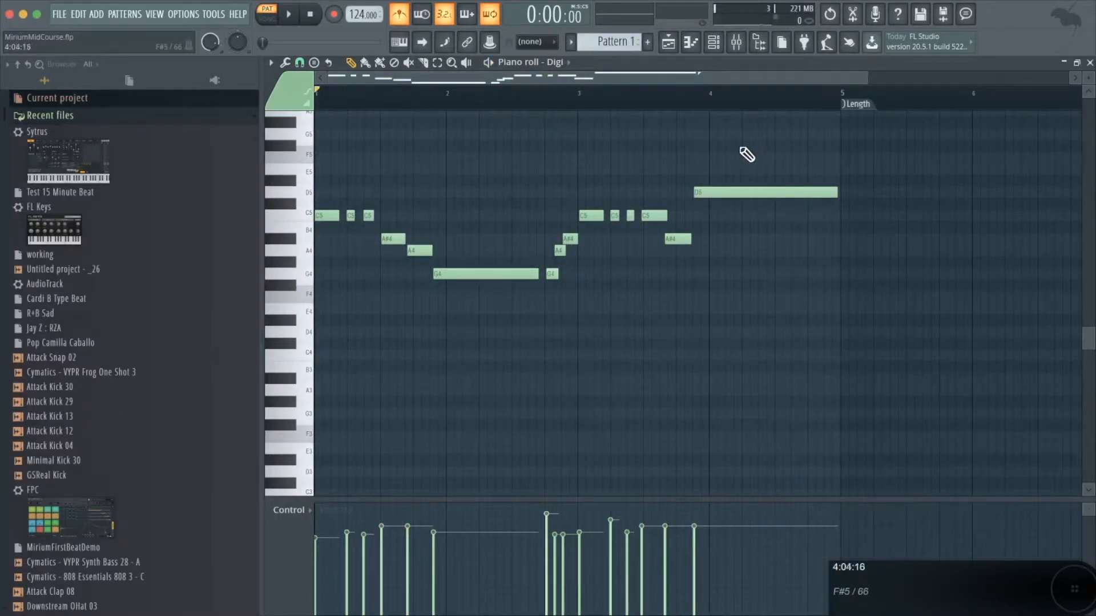
# - Quantize the melody notes with the Default template and Leave end time, auditioning the result before accepting it
pyautogui.click(285, 62)
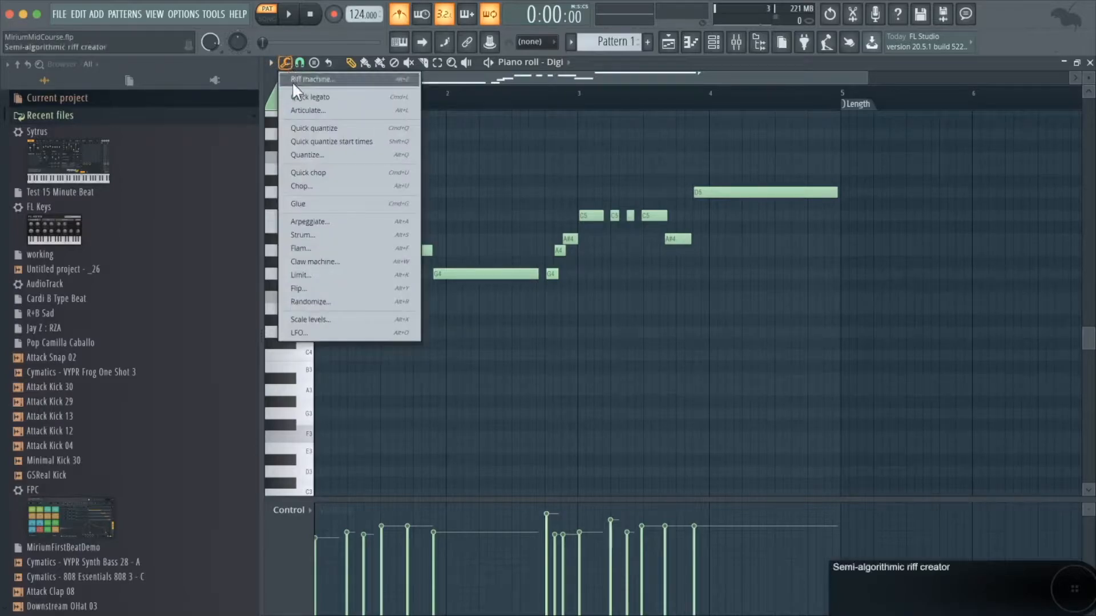
pyautogui.click(311, 153)
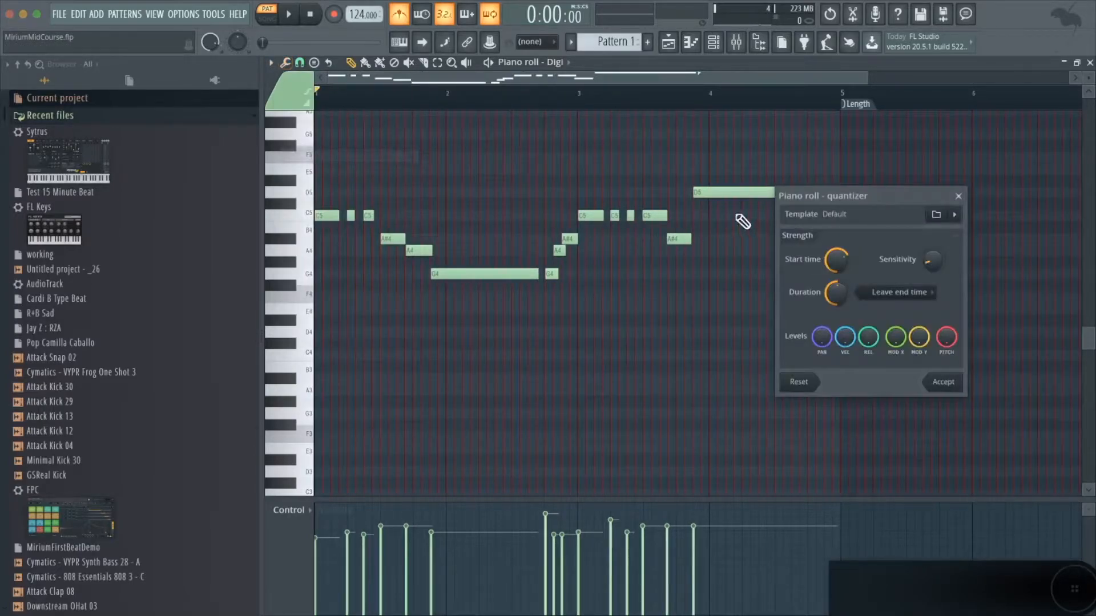
pyautogui.press('space')
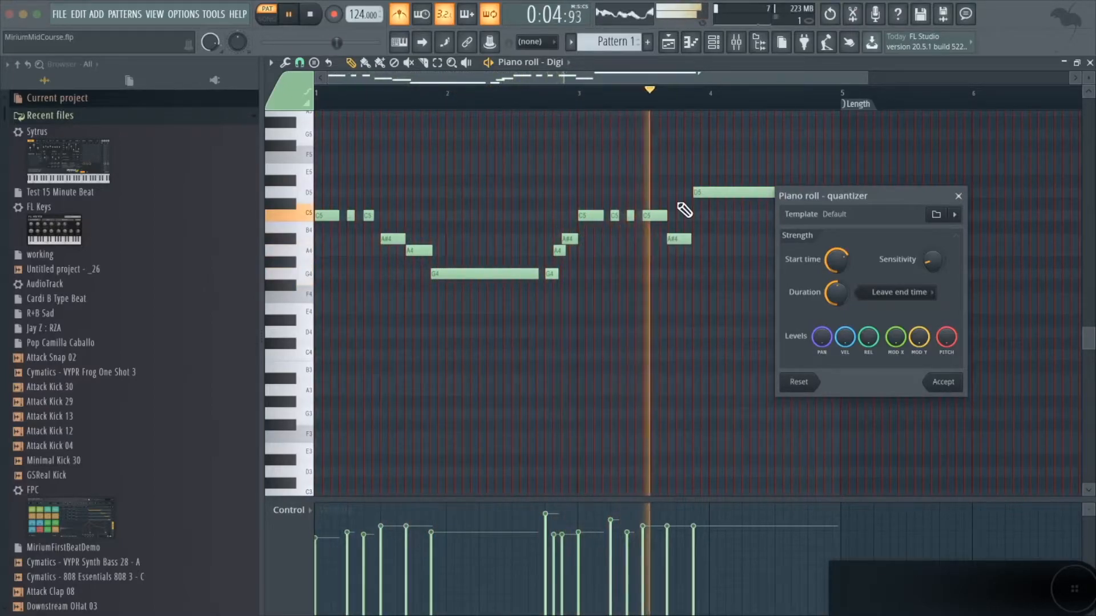
pyautogui.press('space')
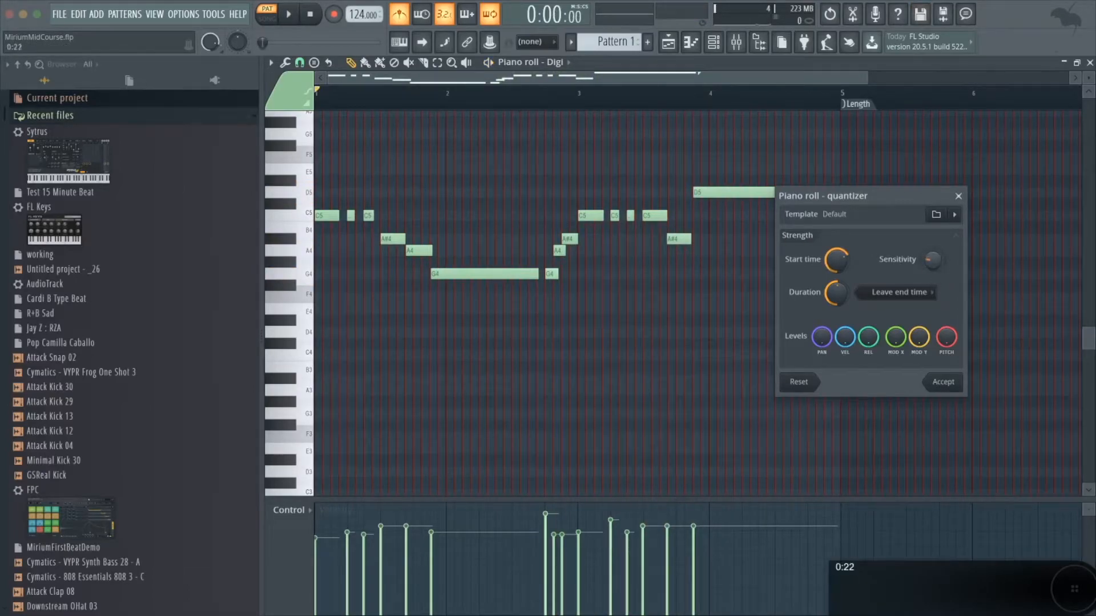
pyautogui.click(944, 383)
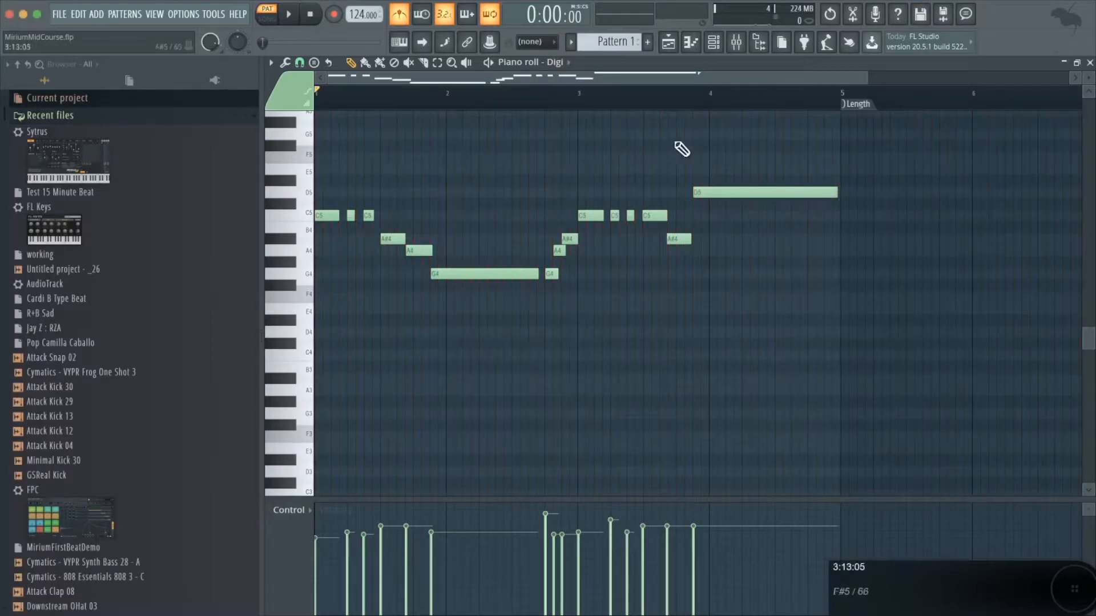
# - Close the piano roll, channel rack and Sytrus windows, and open the playlist
pyautogui.click(1090, 63)
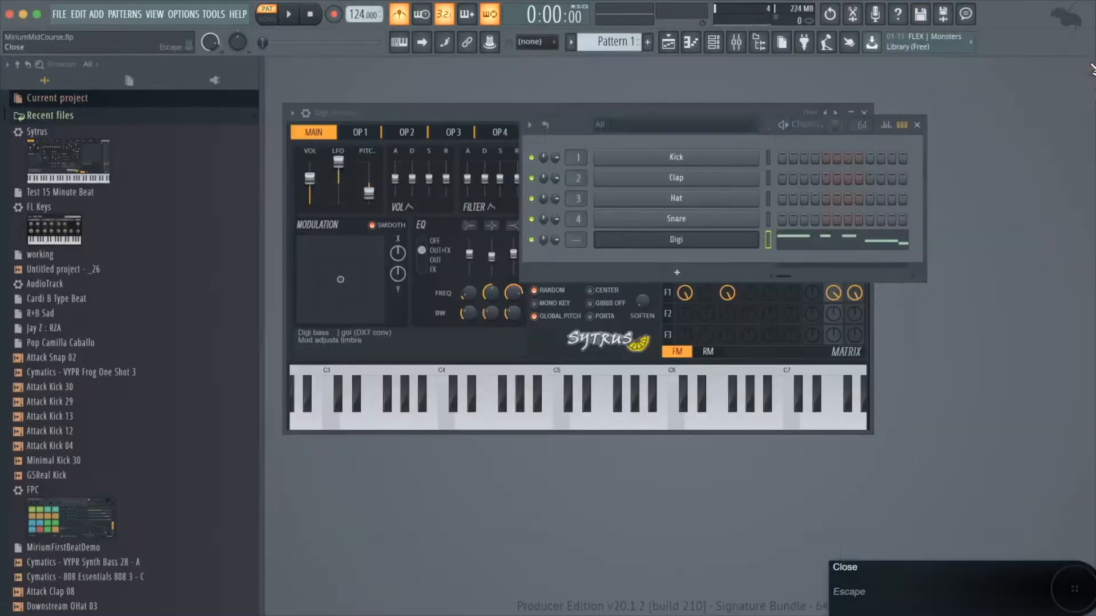
pyautogui.click(918, 126)
pyautogui.click(868, 113)
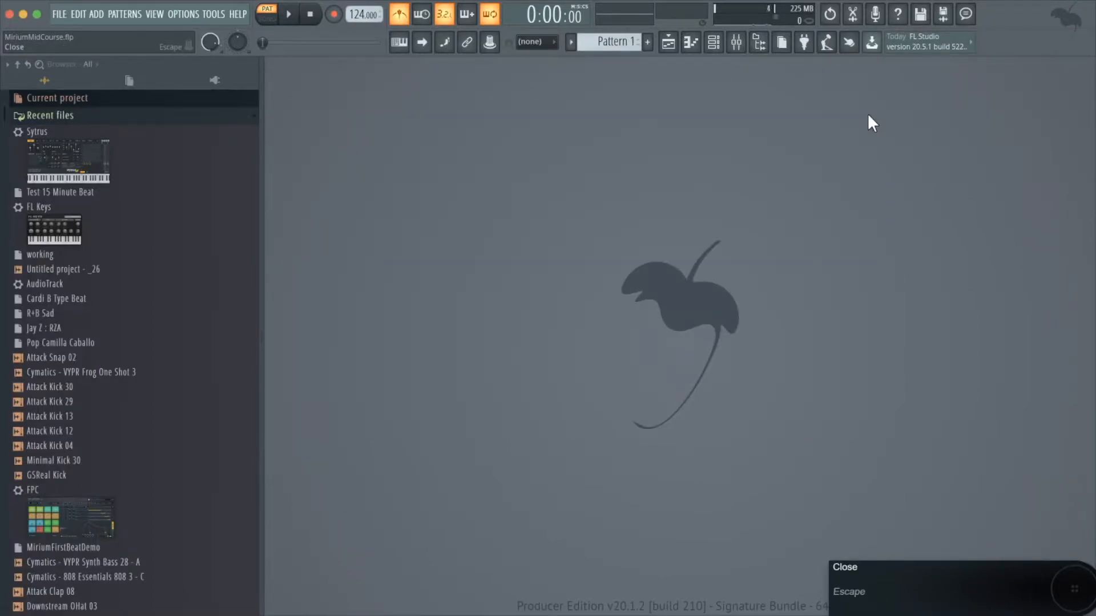
pyautogui.press('F5')
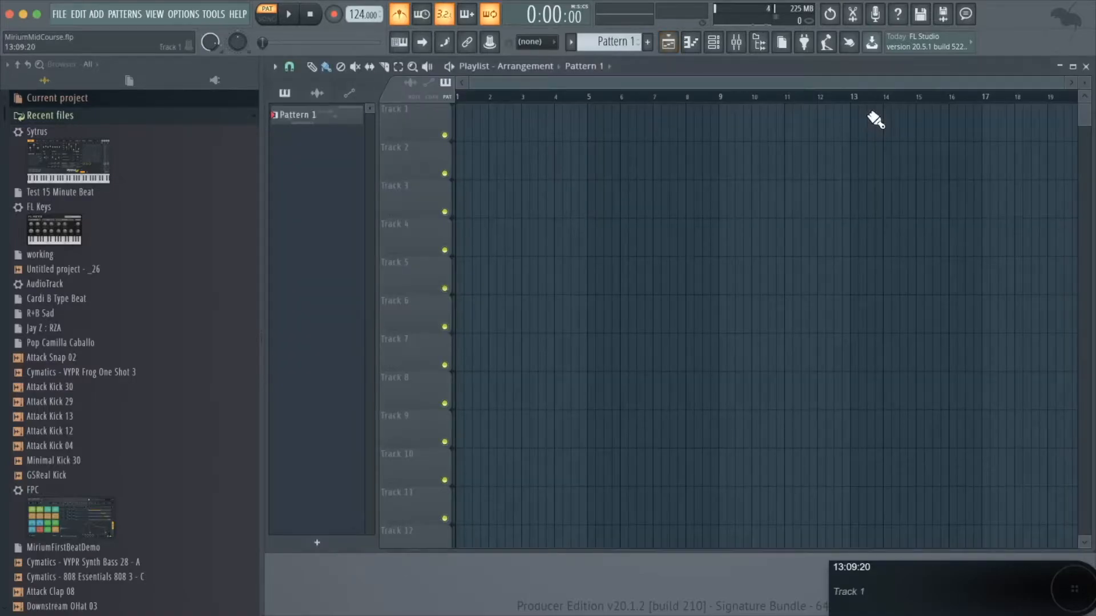
# - Rename Pattern 1 as Bassline and colour it red
pyautogui.rightClick(318, 114)
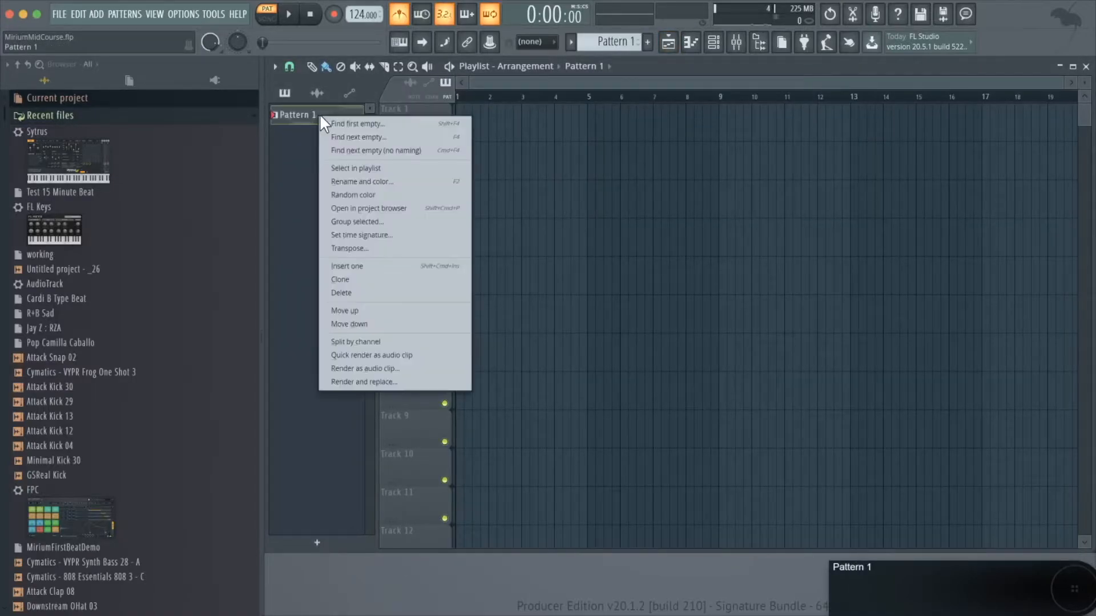
pyautogui.press('F2')
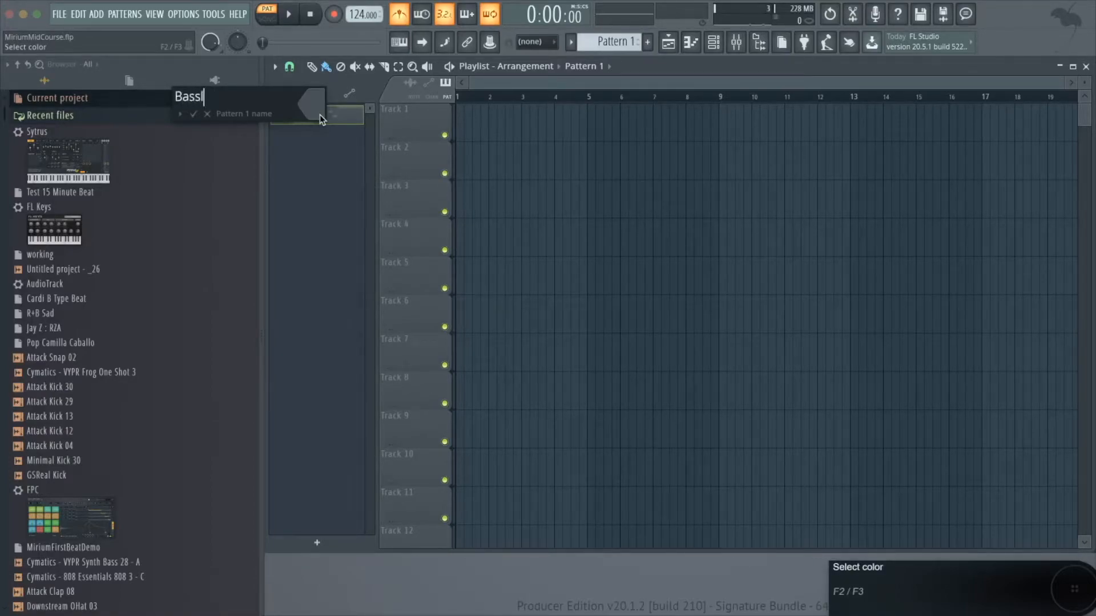
pyautogui.click(318, 109)
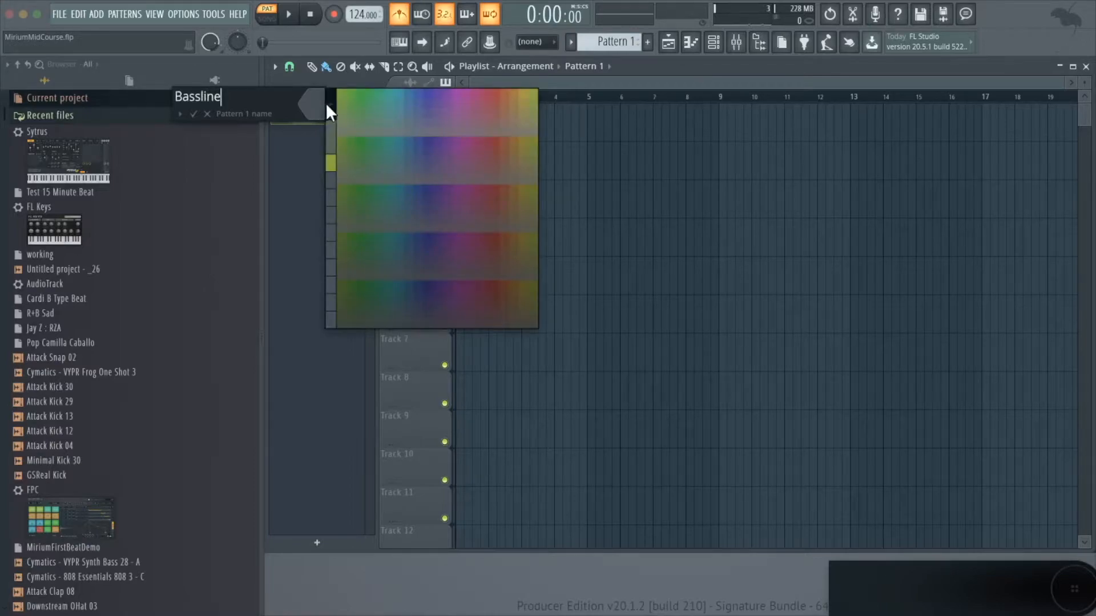
pyautogui.click(496, 91)
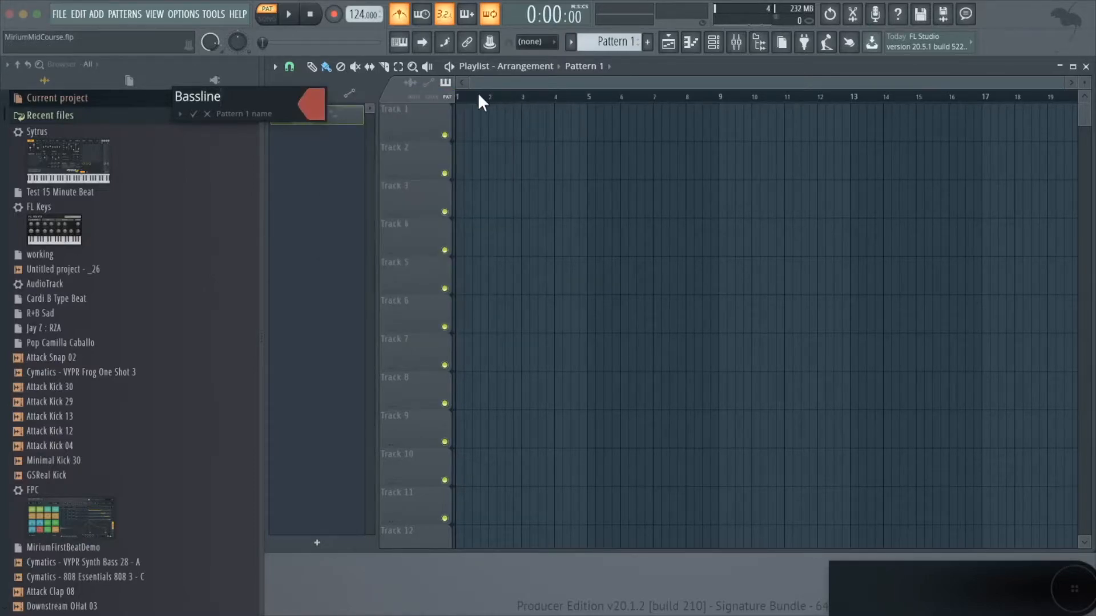
pyautogui.press('Return')
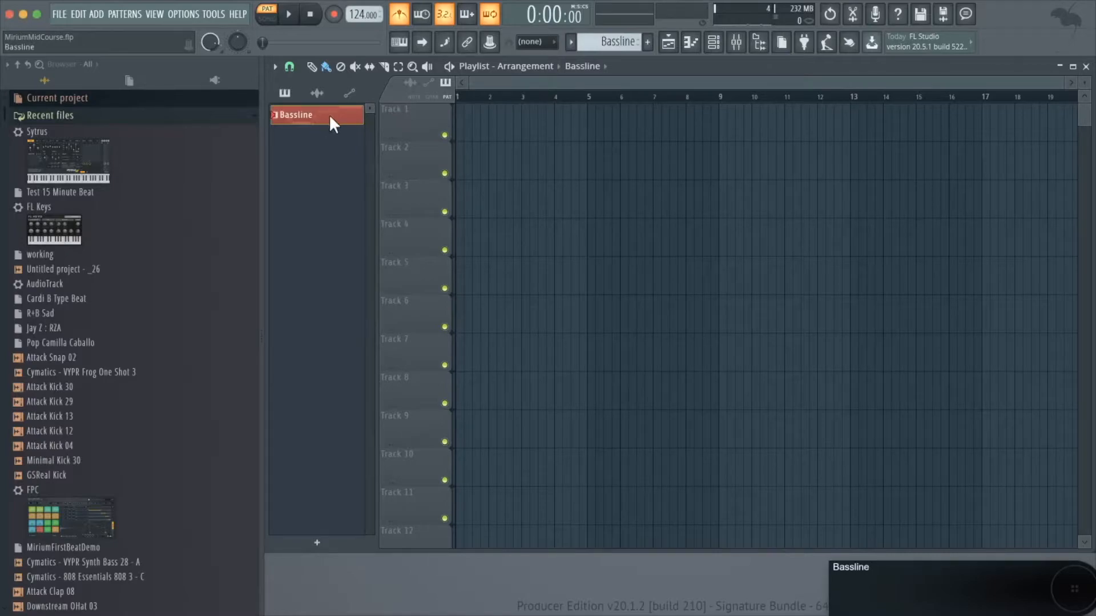
# - Route the Digi channel to mixer track 5, rename the channel Bassline and colour it red
pyautogui.press('F6')
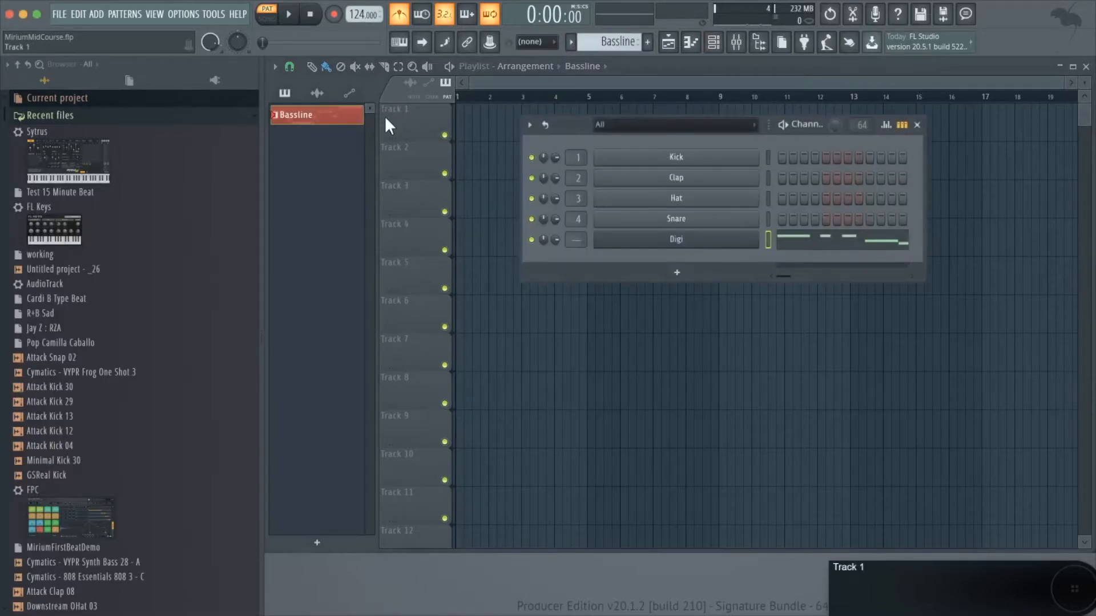
pyautogui.moveTo(577, 240); pyautogui.dragTo(577, 230)
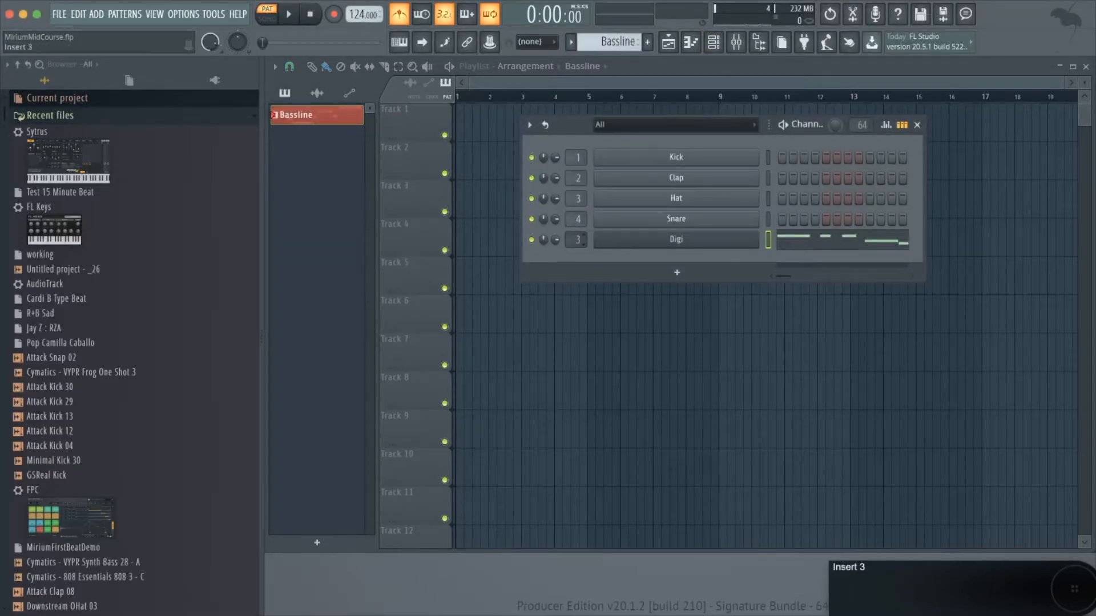
pyautogui.rightClick(671, 246)
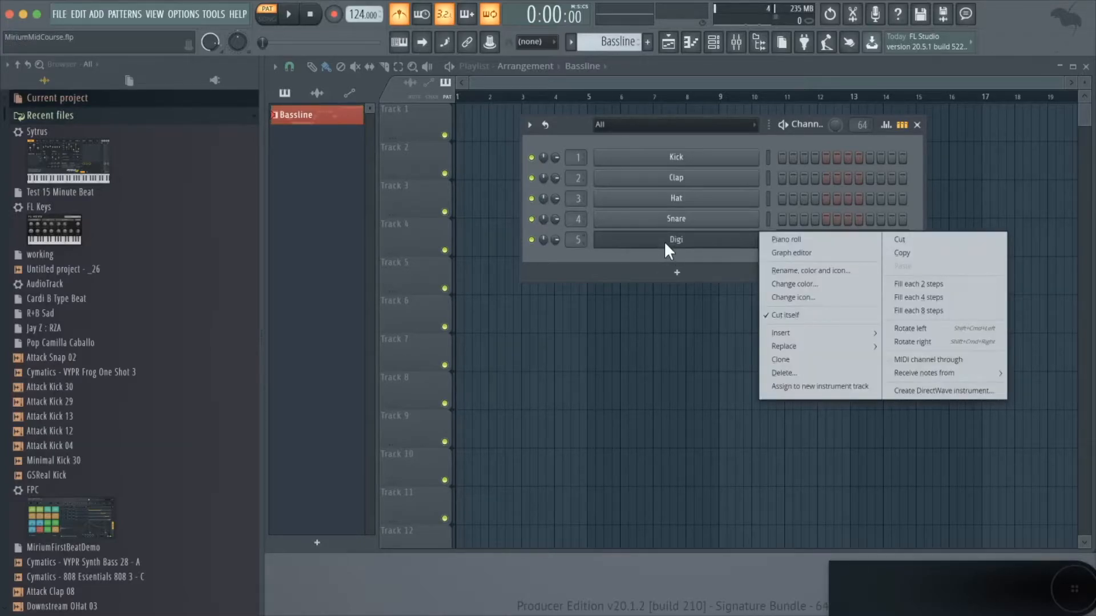
pyautogui.click(794, 269)
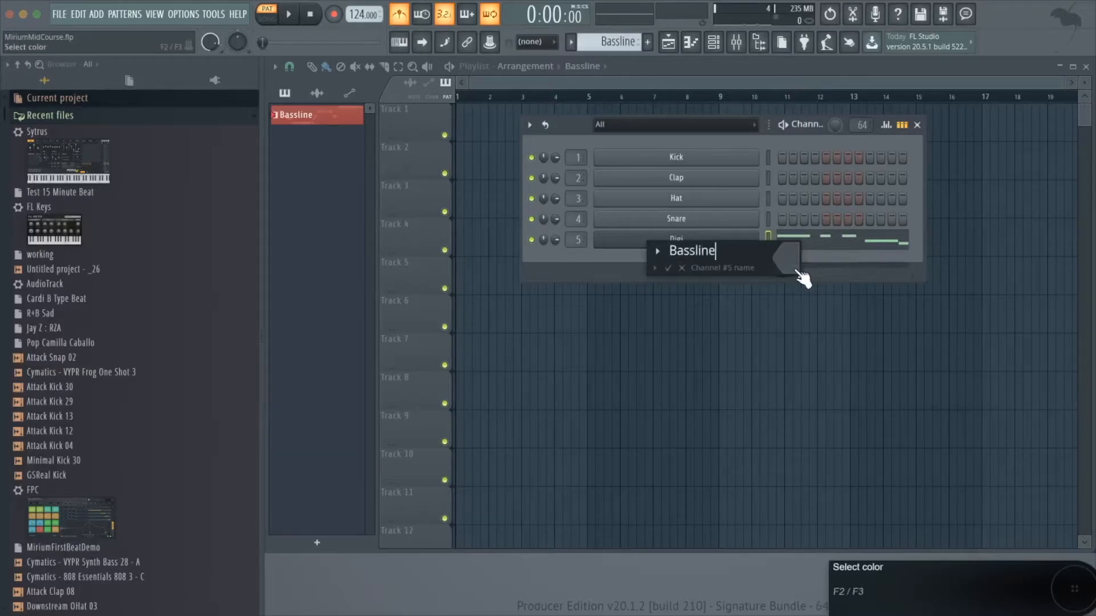
pyautogui.click(798, 268)
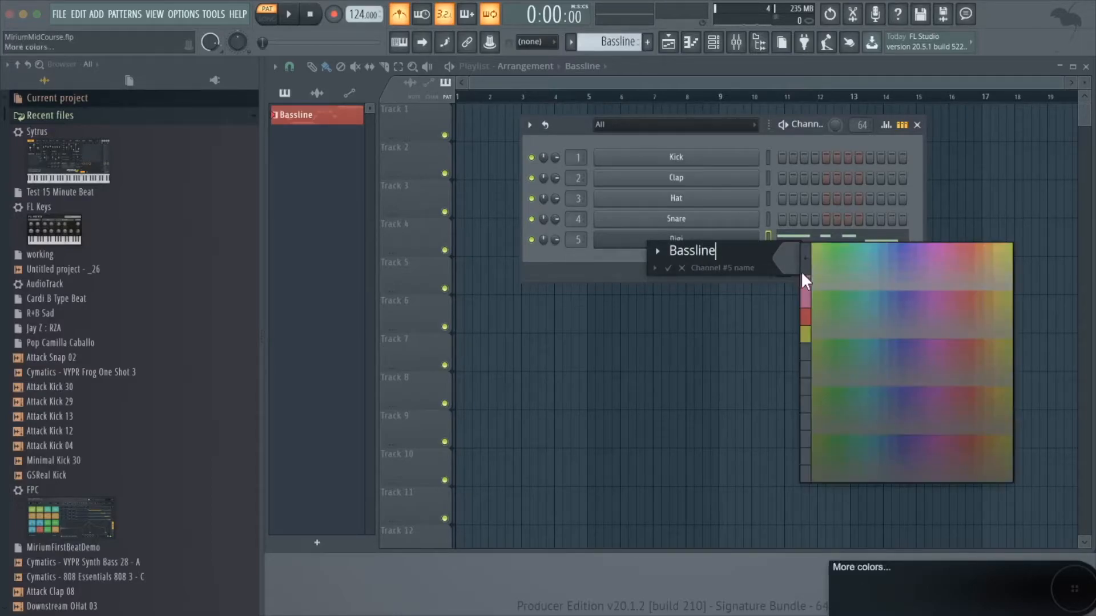
pyautogui.click(807, 310)
pyautogui.press('Return')
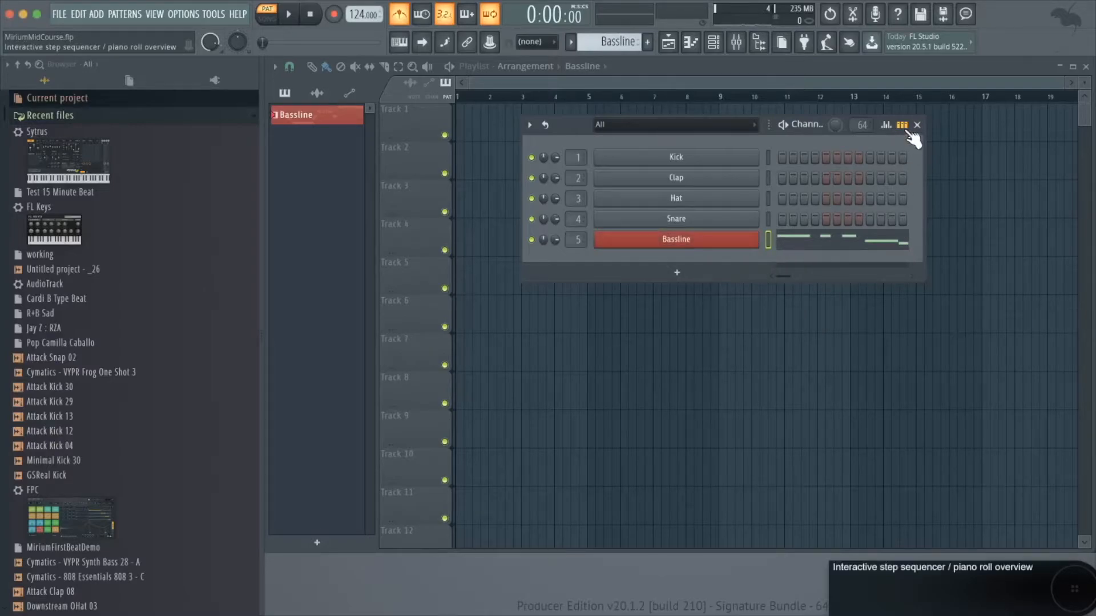
# - Place the Bassline pattern on playlist Track 5 at bar 1 and auto-name the track after its clip
pyautogui.click(917, 124)
pyautogui.moveTo(327, 112); pyautogui.dragTo(458, 273)
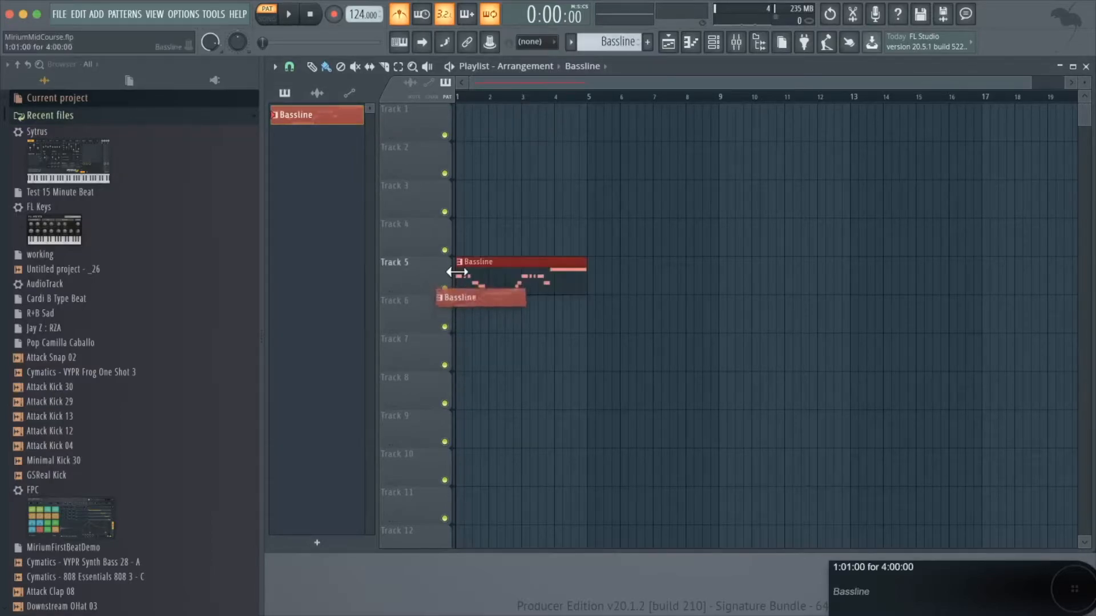
pyautogui.rightClick(410, 264)
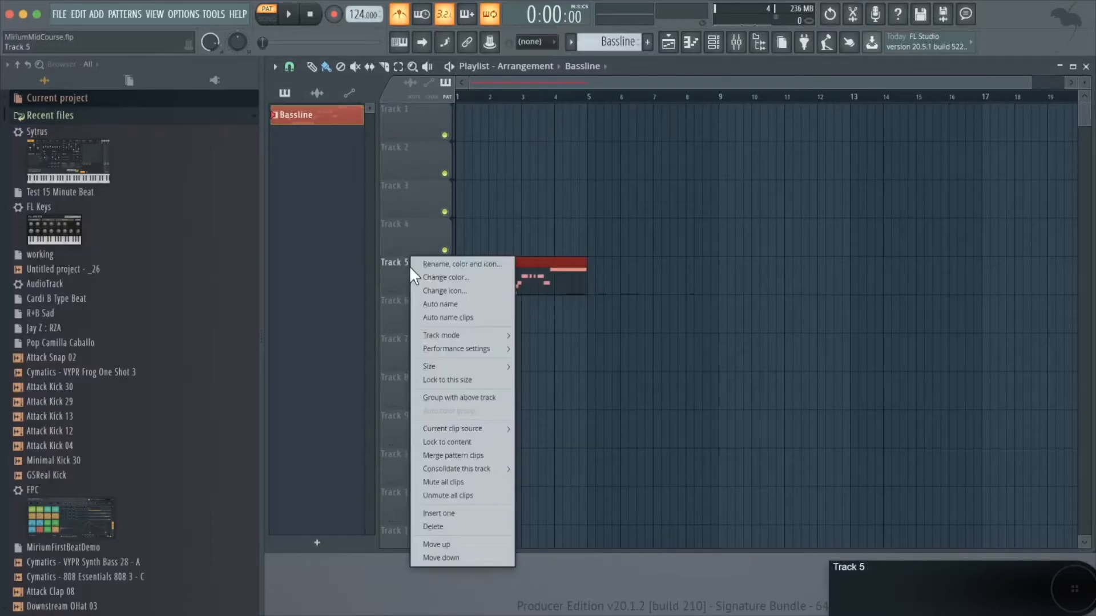
pyautogui.click(468, 306)
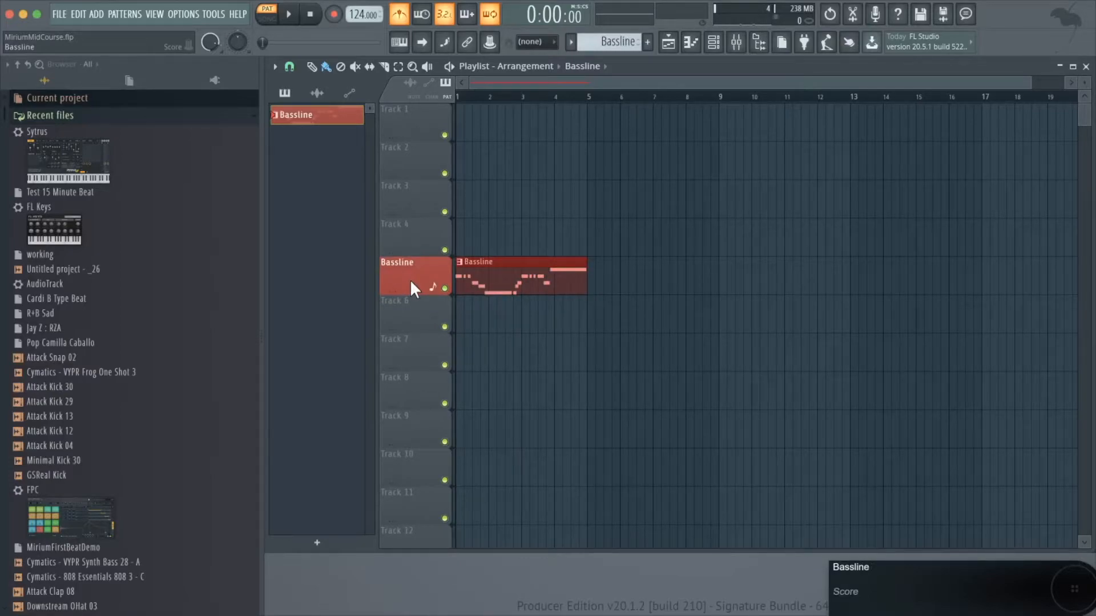
# - Name mixer track 5 Bassline and colour it red
pyautogui.press('F9')
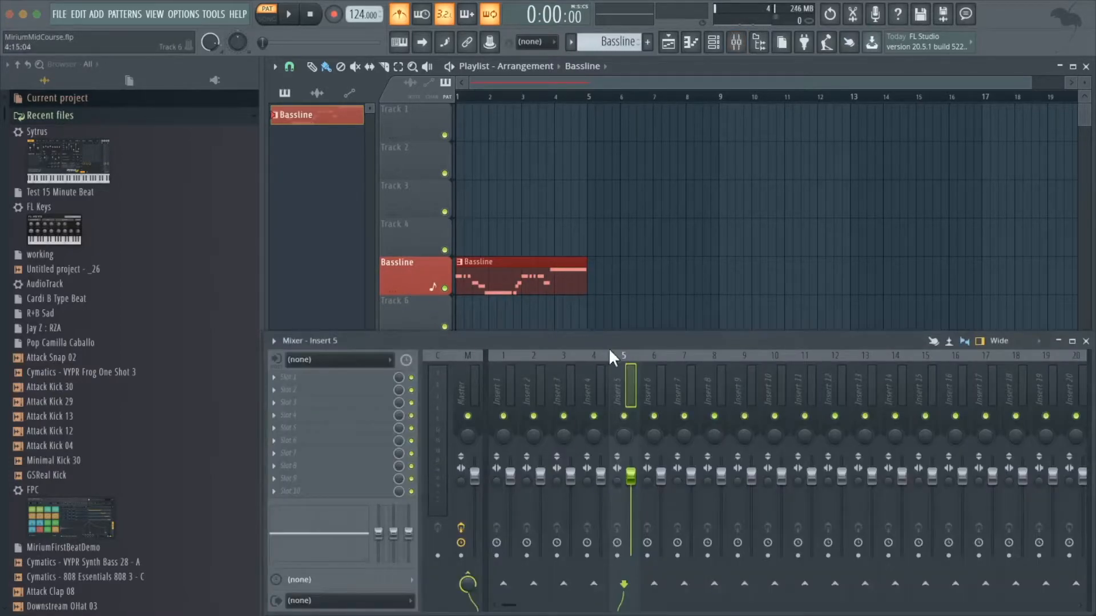
pyautogui.rightClick(623, 354)
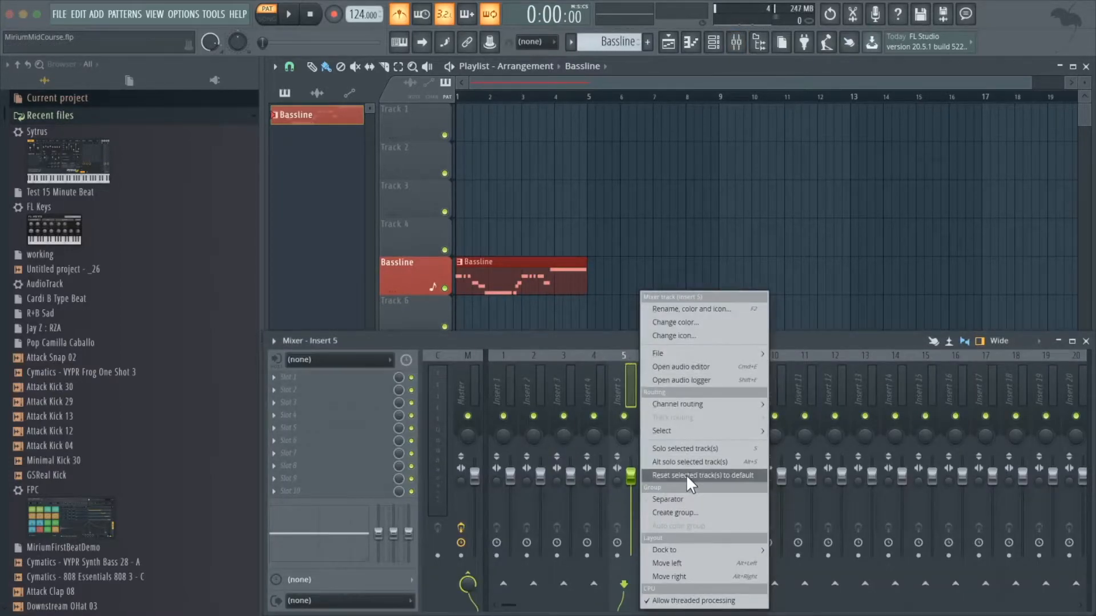
pyautogui.click(706, 311)
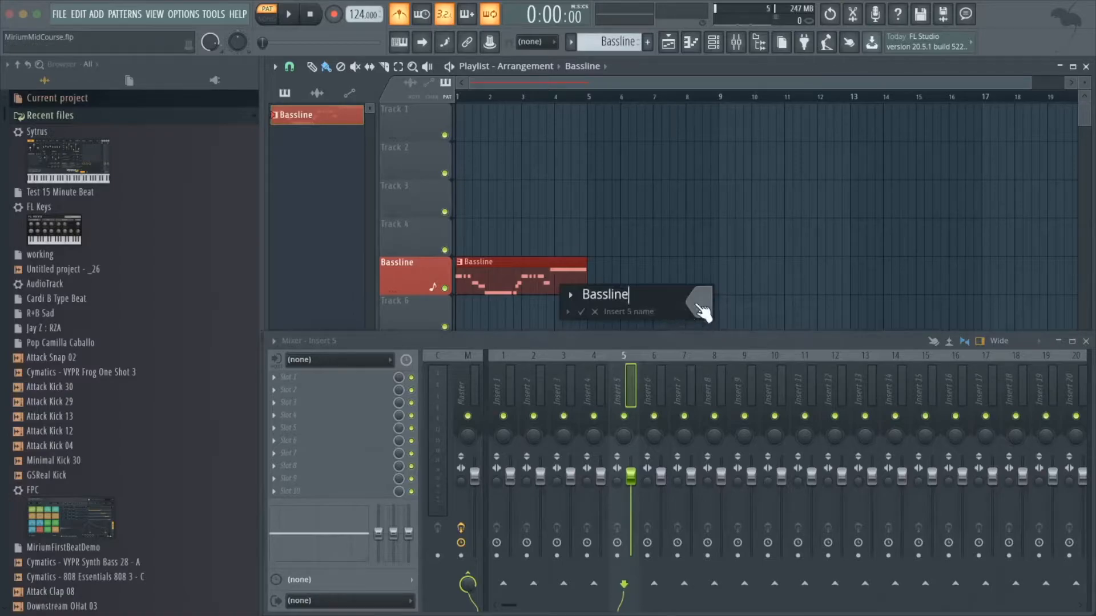
pyautogui.click(710, 308)
pyautogui.click(719, 354)
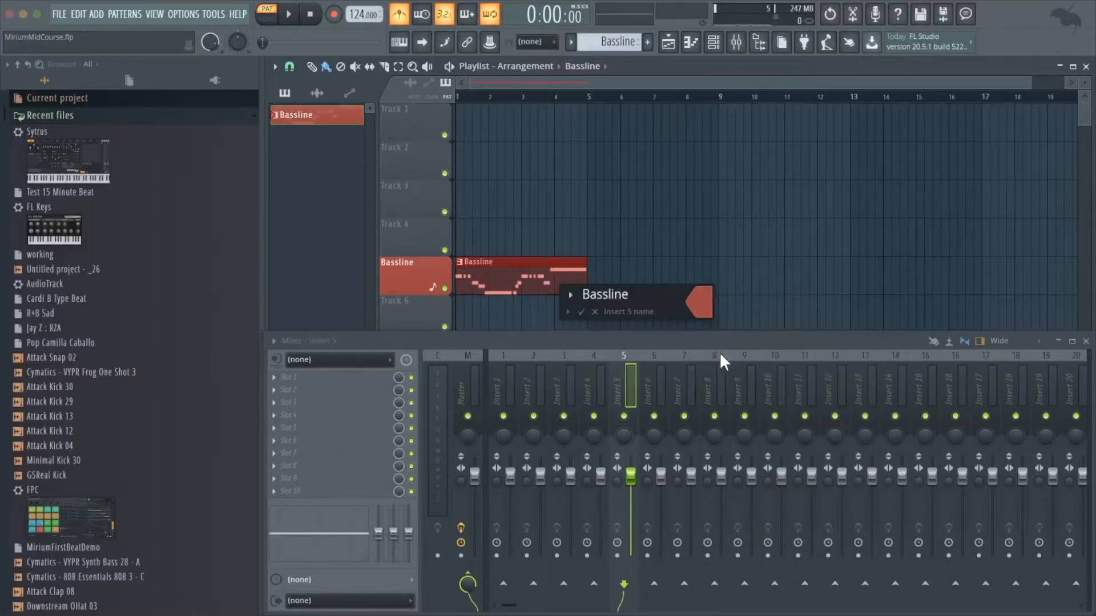
pyautogui.press('Return')
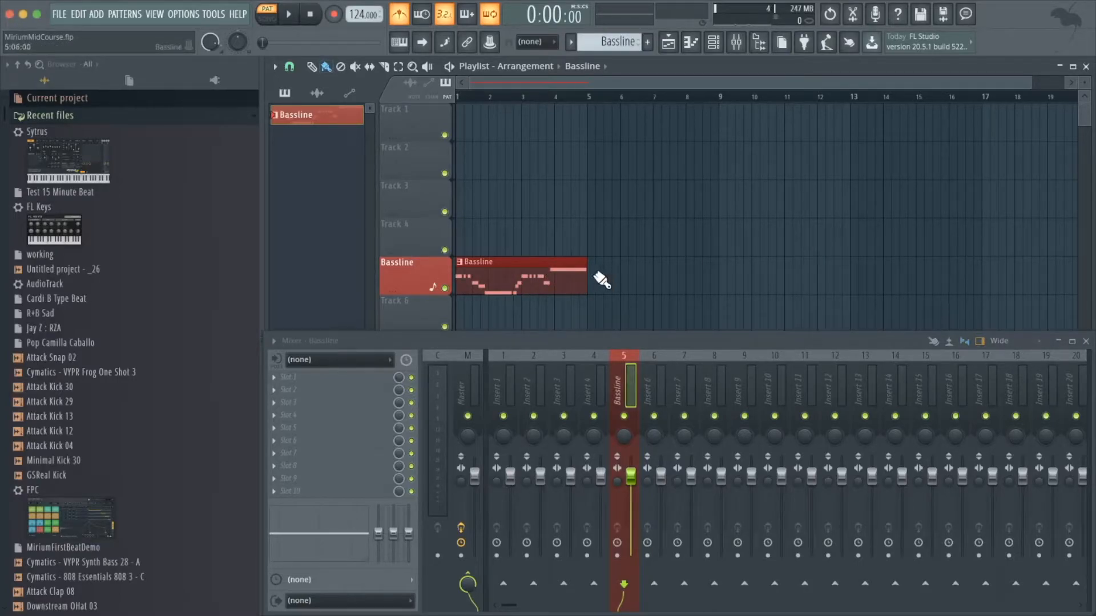
# - Repeat the Bassline clip along its playlist track from bar 5 past bar 17
pyautogui.moveTo(595, 280)
pyautogui.mouseDown()
pyautogui.moveTo(1067, 273)
pyautogui.moveTo(1047, 269)
pyautogui.mouseUp()
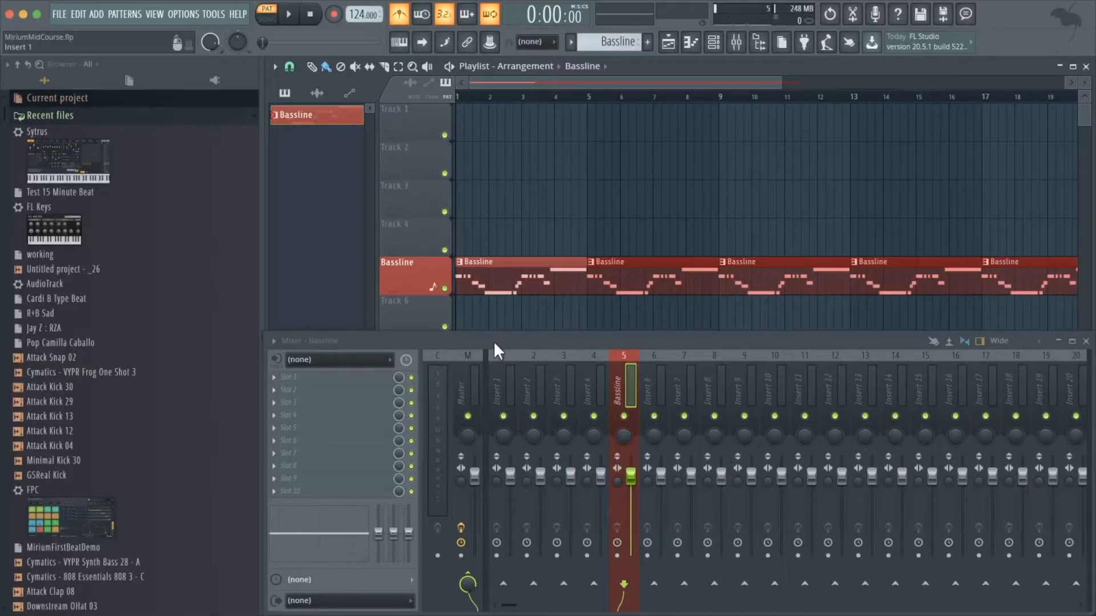
# - Collapse the recent files in the browser and open the Kicks folder inside the Drums (ModeAudio) pack
pyautogui.click(226, 118)
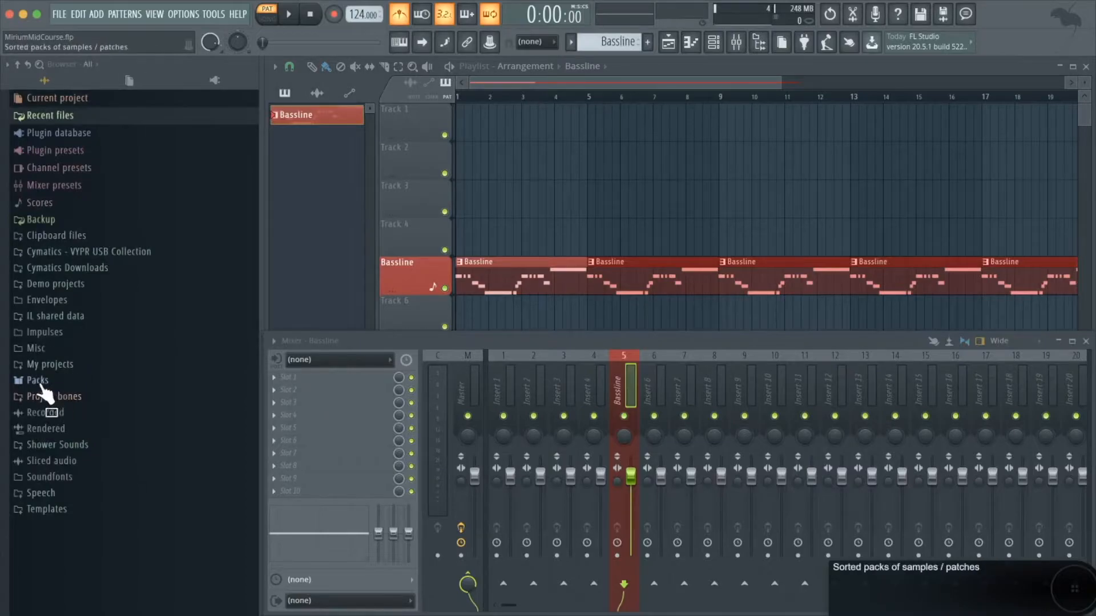
pyautogui.click(43, 380)
pyautogui.scroll(-1, 103, 377)
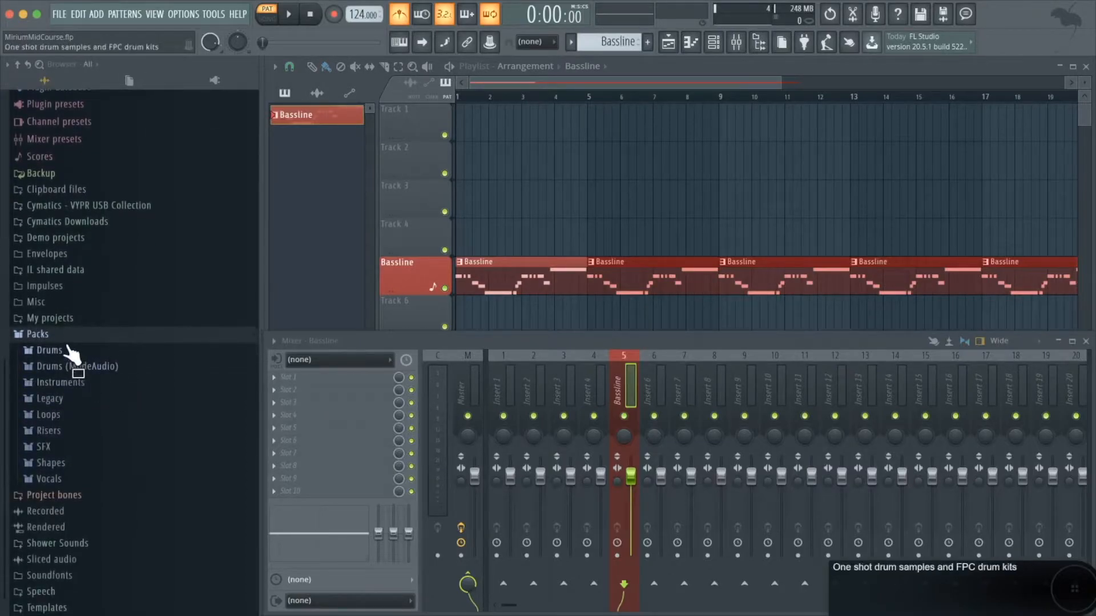
pyautogui.click(86, 368)
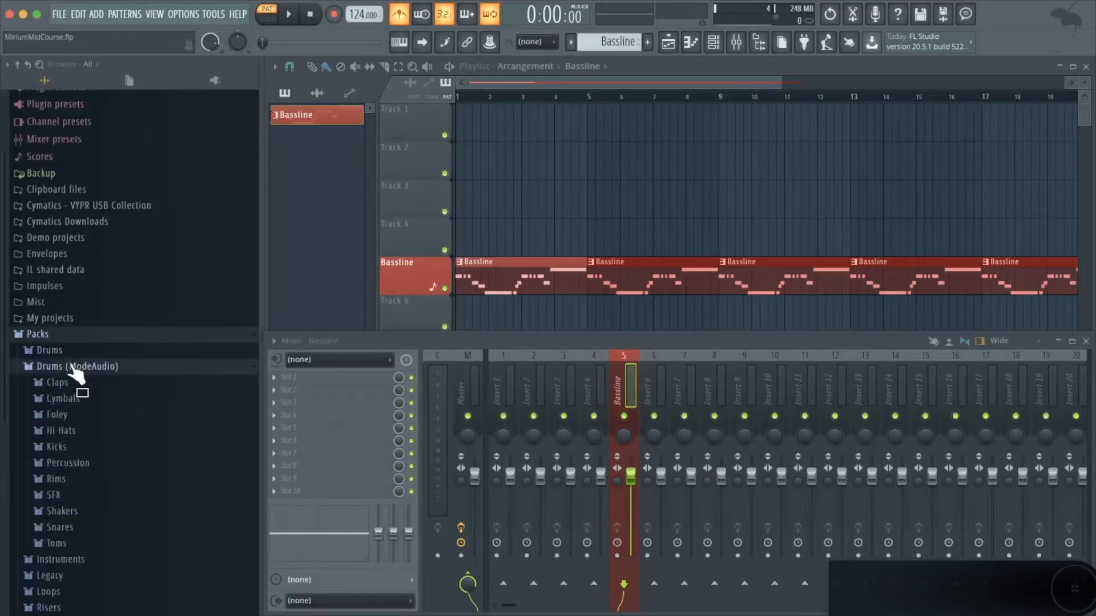
pyautogui.click(64, 446)
pyautogui.scroll(-1, 114, 438)
pyautogui.scroll(-4, 117, 437)
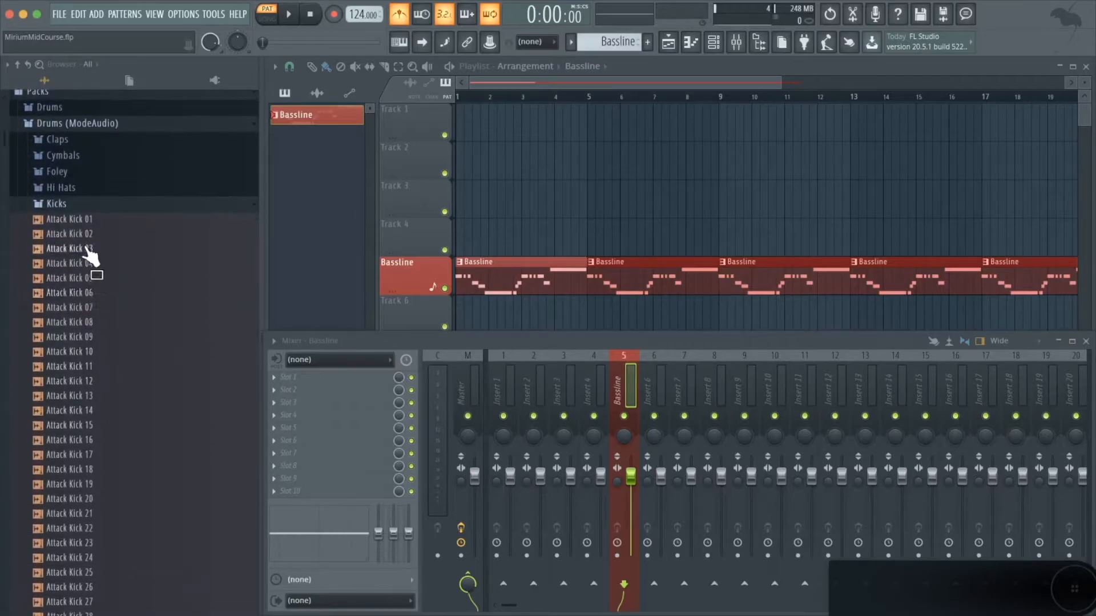
# - Audition the Attack Kick samples between Attack Kick 01 and Attack Kick 12
pyautogui.click(86, 221)
pyautogui.click(86, 278)
pyautogui.click(89, 294)
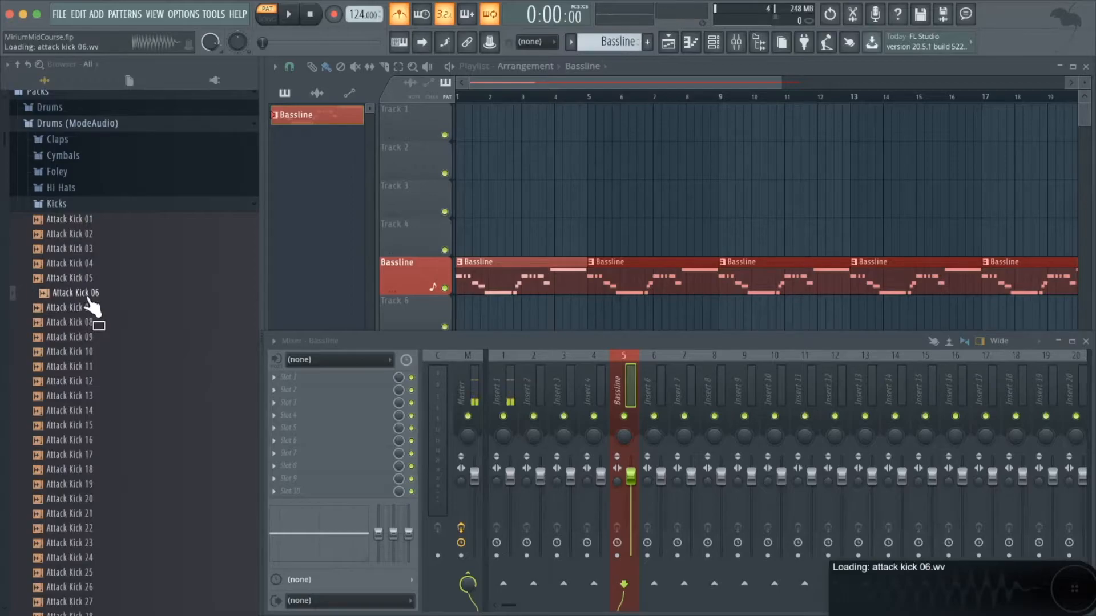
pyautogui.press('Down')
pyautogui.press('Down')
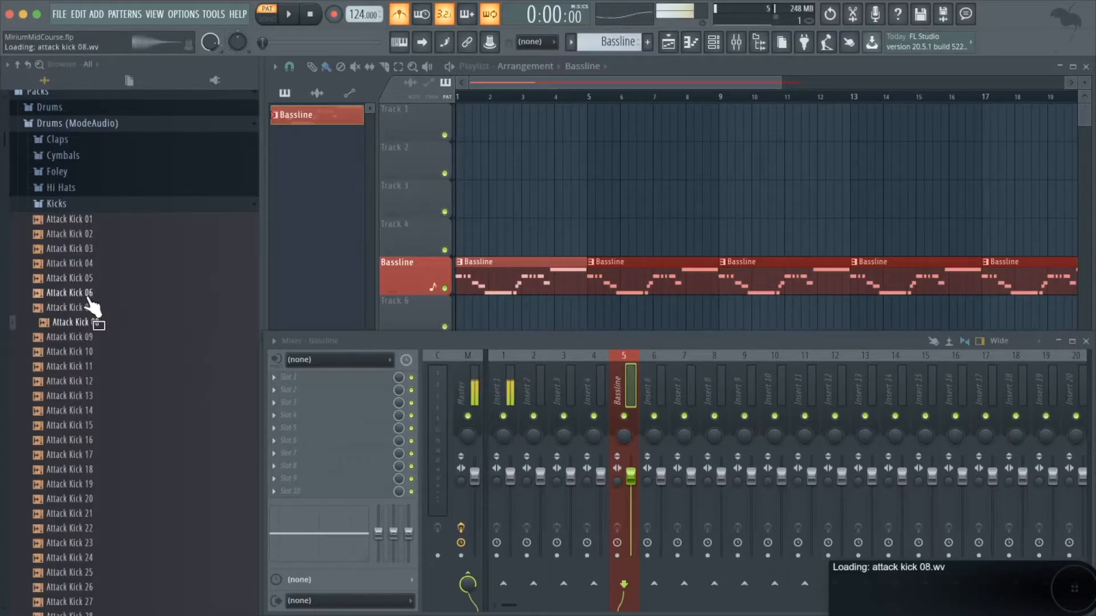
pyautogui.press('Down')
pyautogui.press('Down')
pyautogui.press('Down')
pyautogui.press('Down')
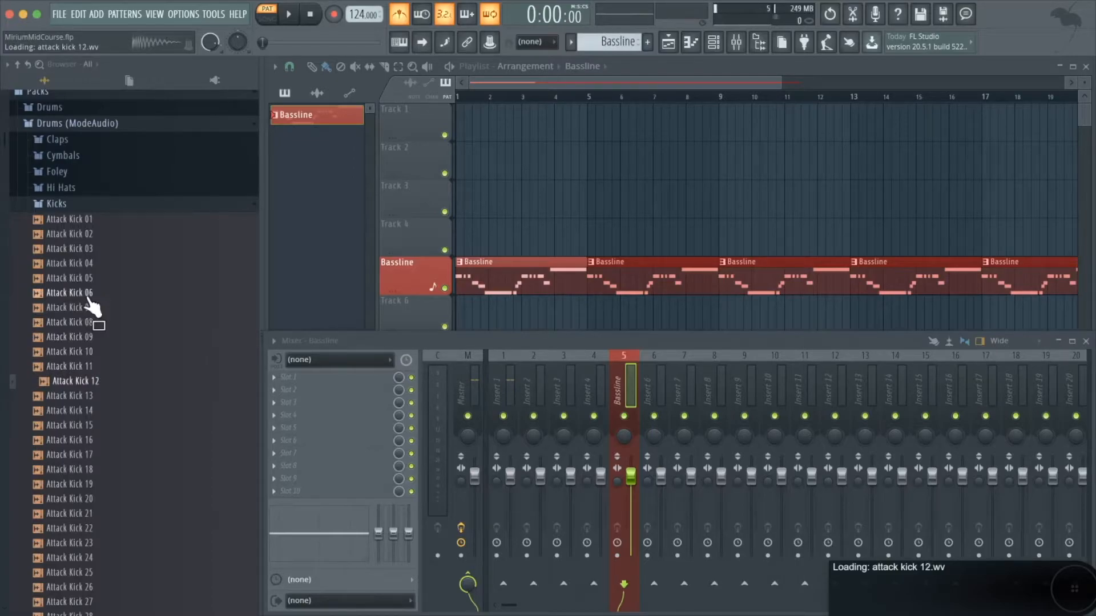
# - Add the Attack Kick 12 sample to the channel rack as the first channel
pyautogui.press('F6')
pyautogui.click(82, 383)
pyautogui.moveTo(81, 388); pyautogui.dragTo(660, 158)
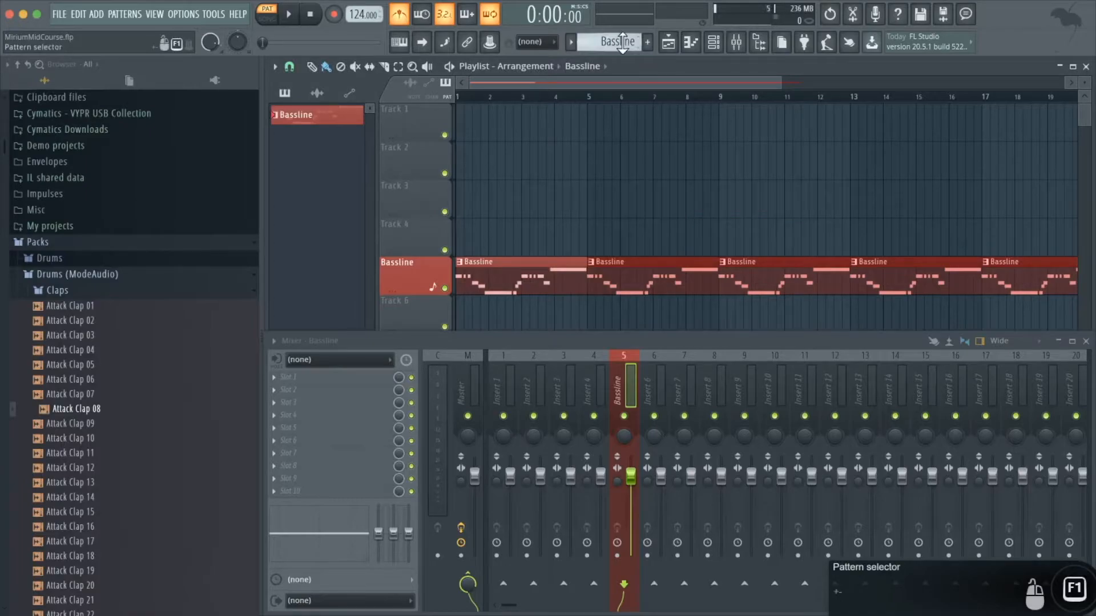
# - Switch to empty Pattern 2, name it Drums and colour it purple
pyautogui.moveTo(622, 42); pyautogui.dragTo(622, 32)
pyautogui.rightClick(338, 136)
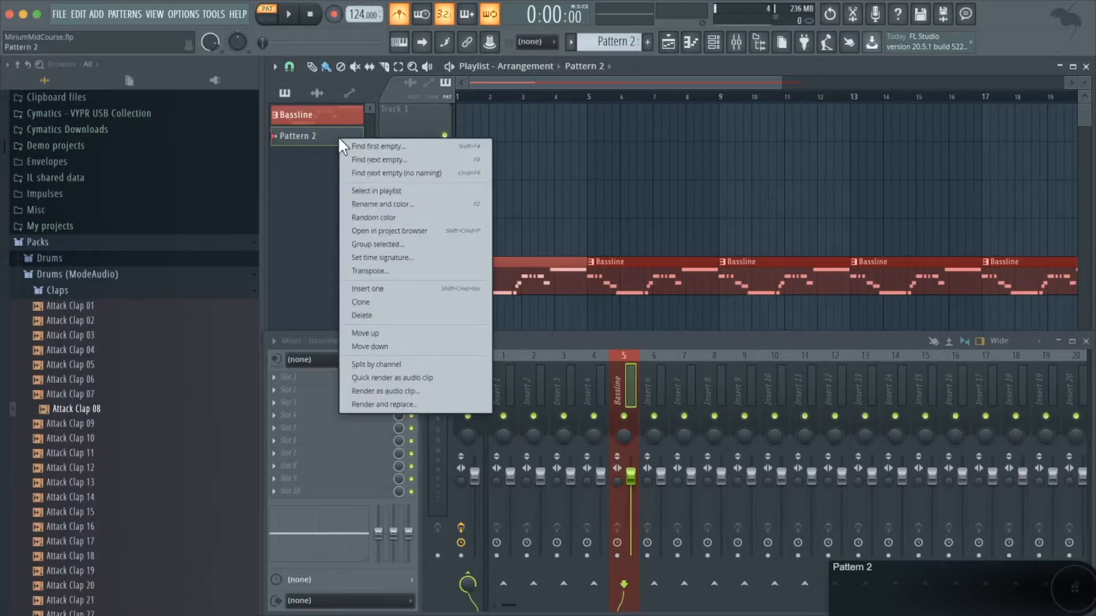
pyautogui.click(366, 144)
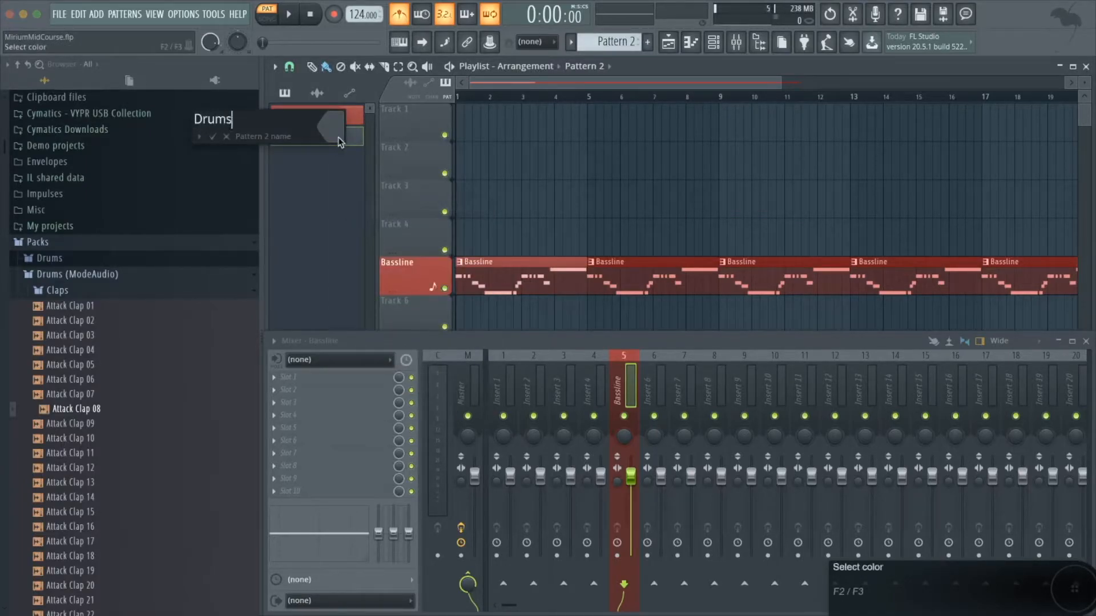
pyautogui.click(338, 140)
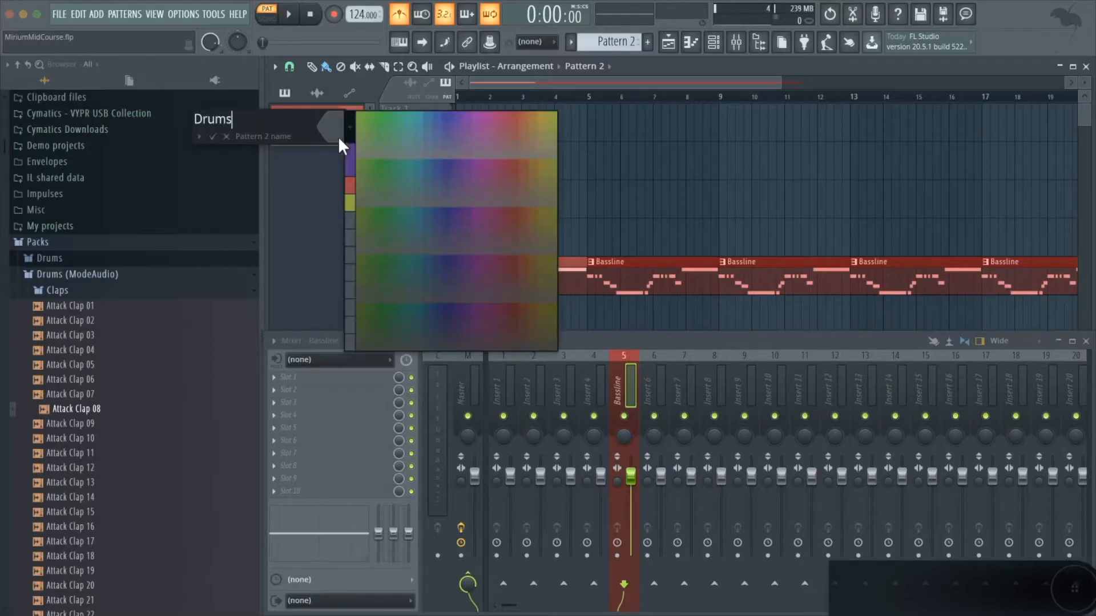
pyautogui.click(354, 166)
pyautogui.press('Return')
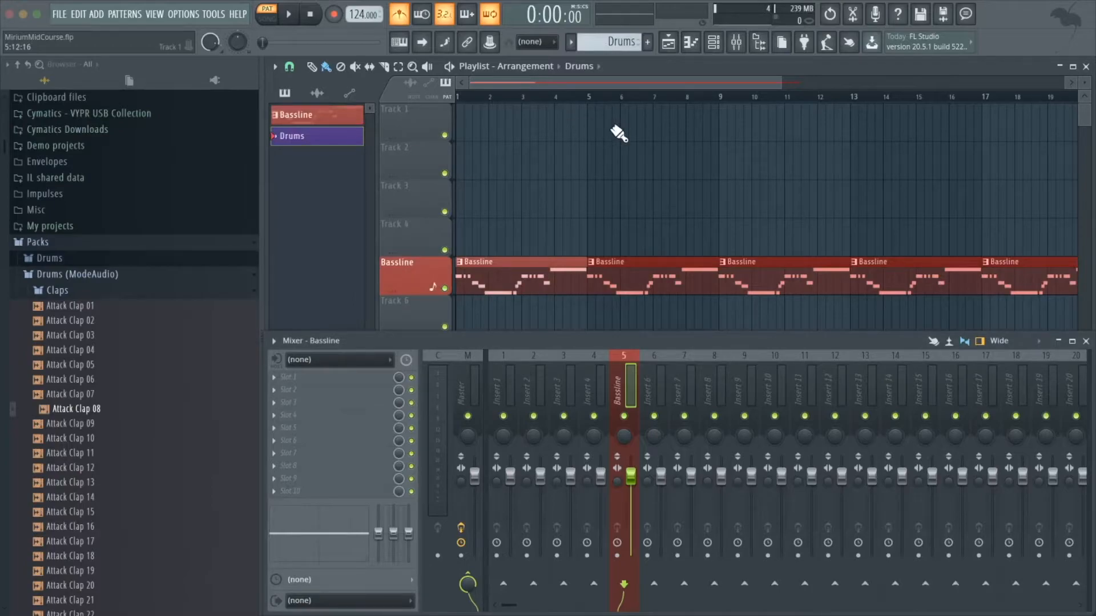
# - Open the Attack Kick 12 channel in the piano roll and close the mixer
pyautogui.press('F6')
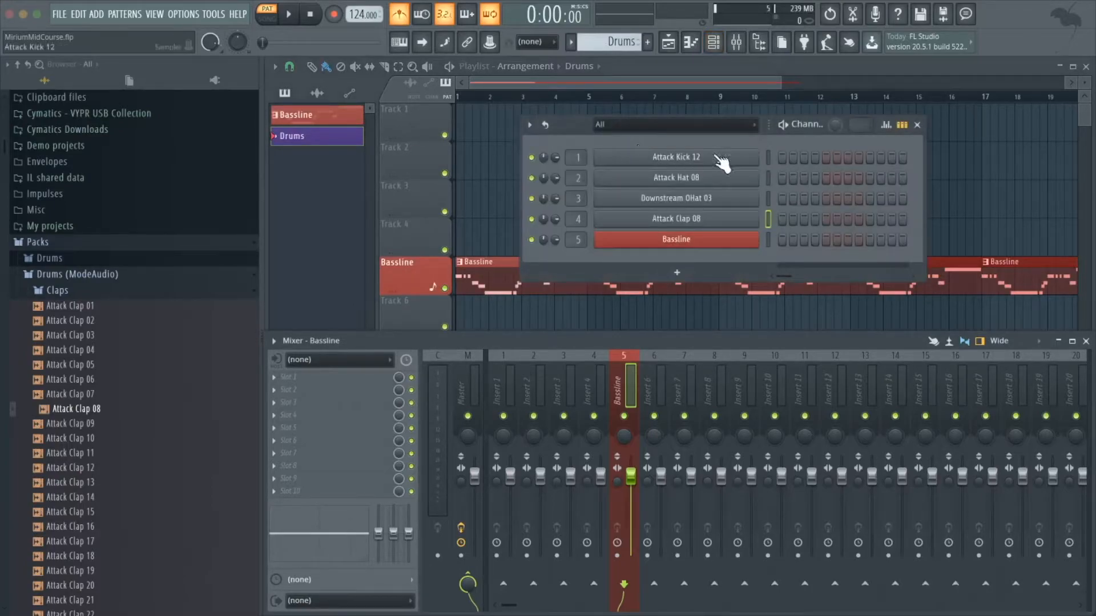
pyautogui.click(769, 156)
pyautogui.rightClick(732, 160)
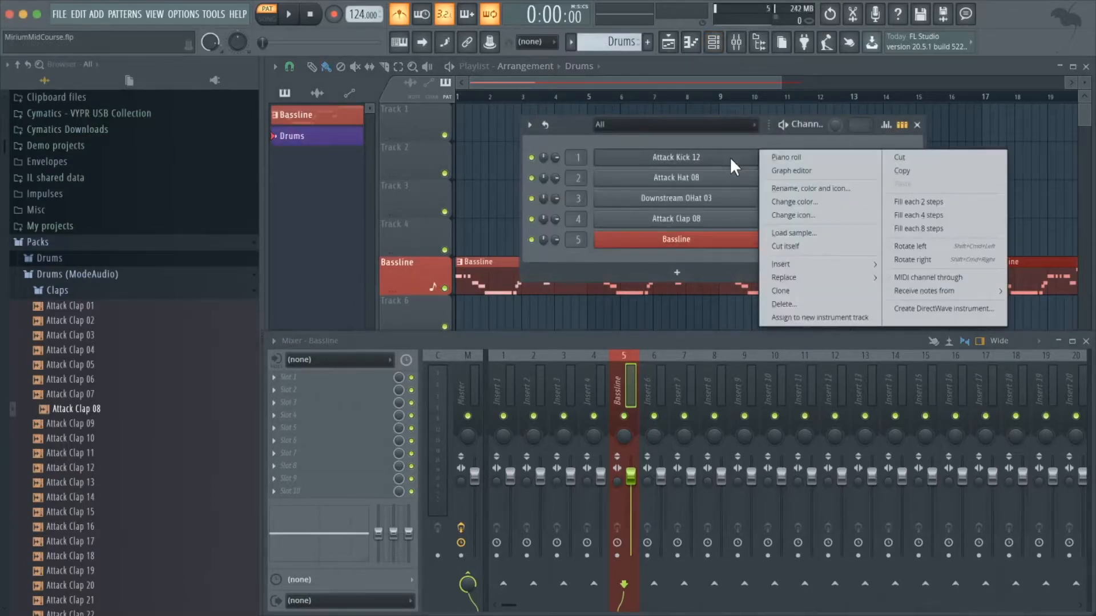
pyautogui.click(811, 159)
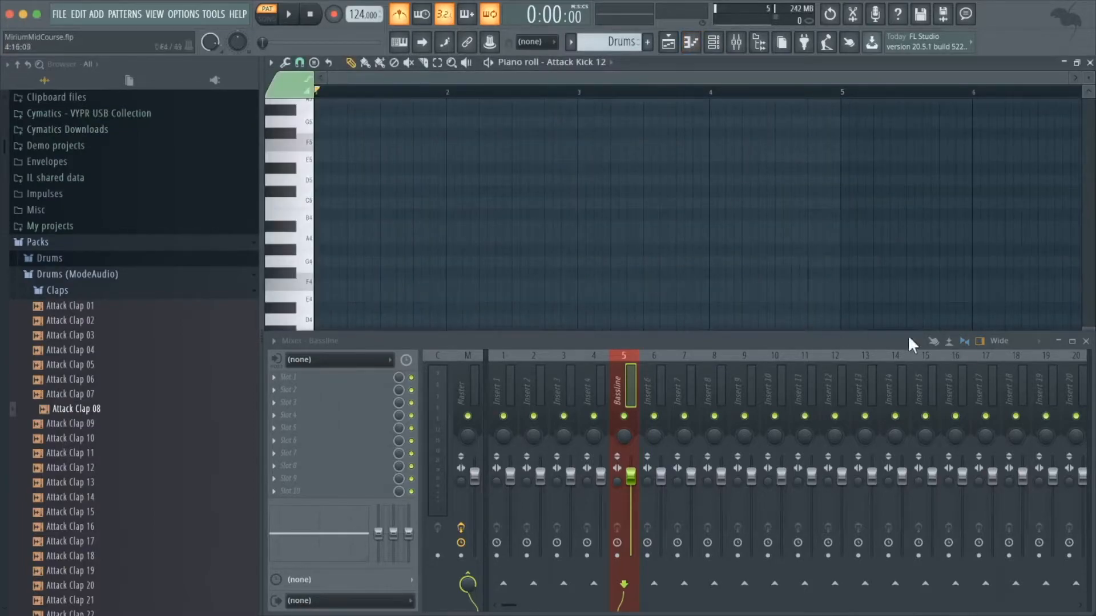
pyautogui.click(1086, 342)
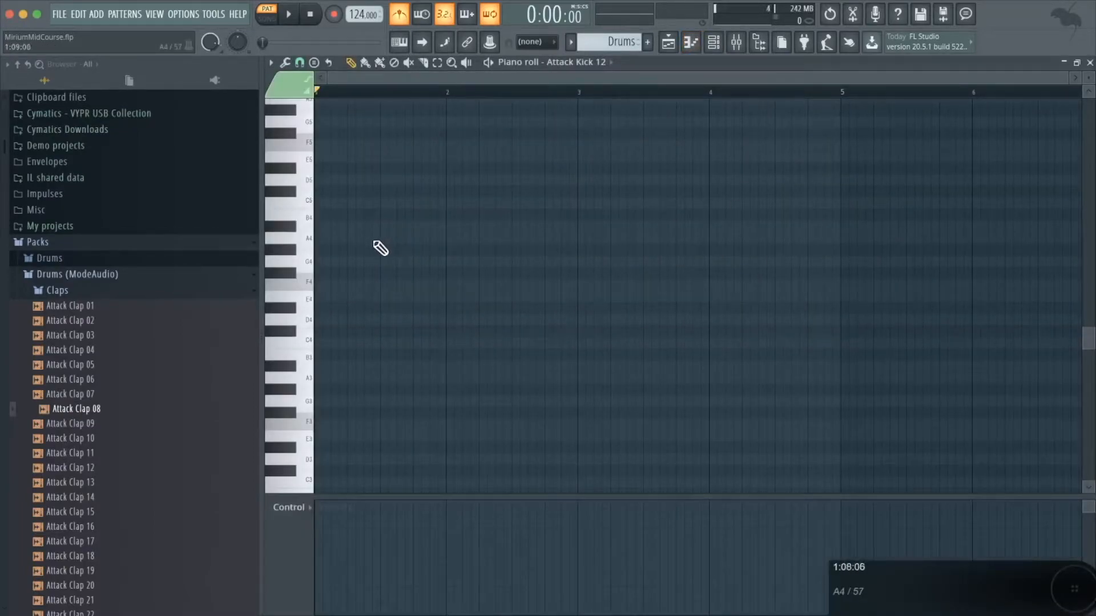
# - Draw F4 kick notes at the start of bars 1, 2, 3 and 4, and play the pattern back
pyautogui.click(323, 285)
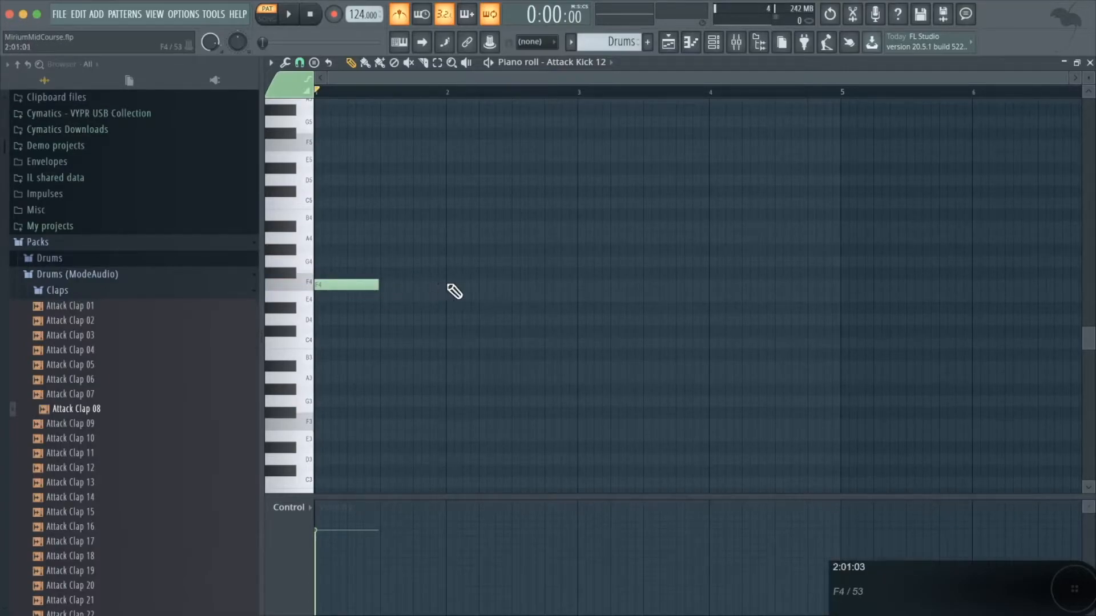
pyautogui.click(448, 284)
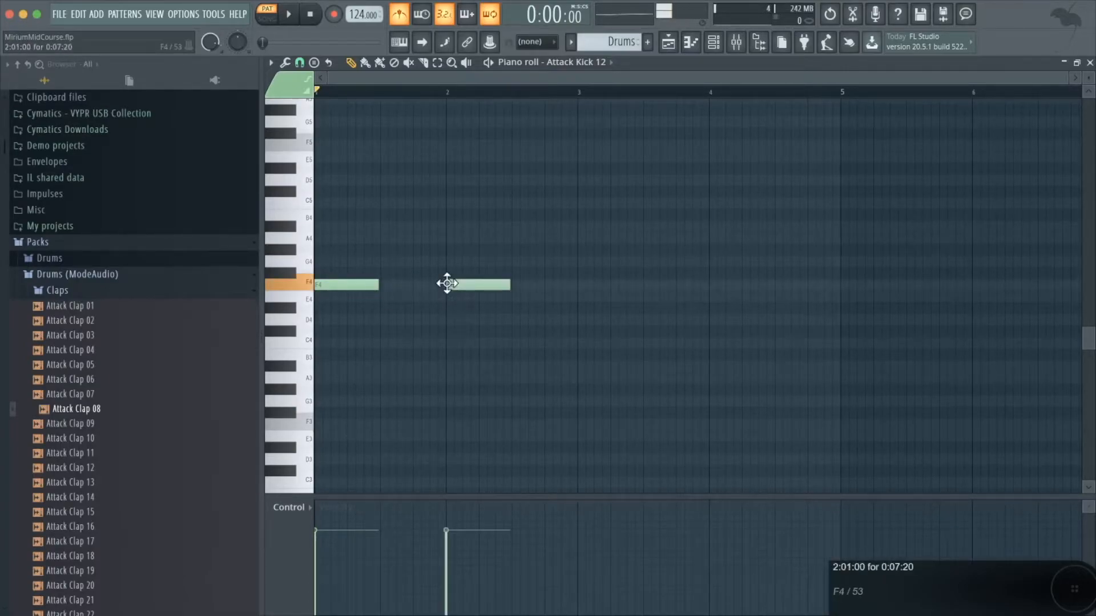
pyautogui.click(580, 284)
pyautogui.click(711, 286)
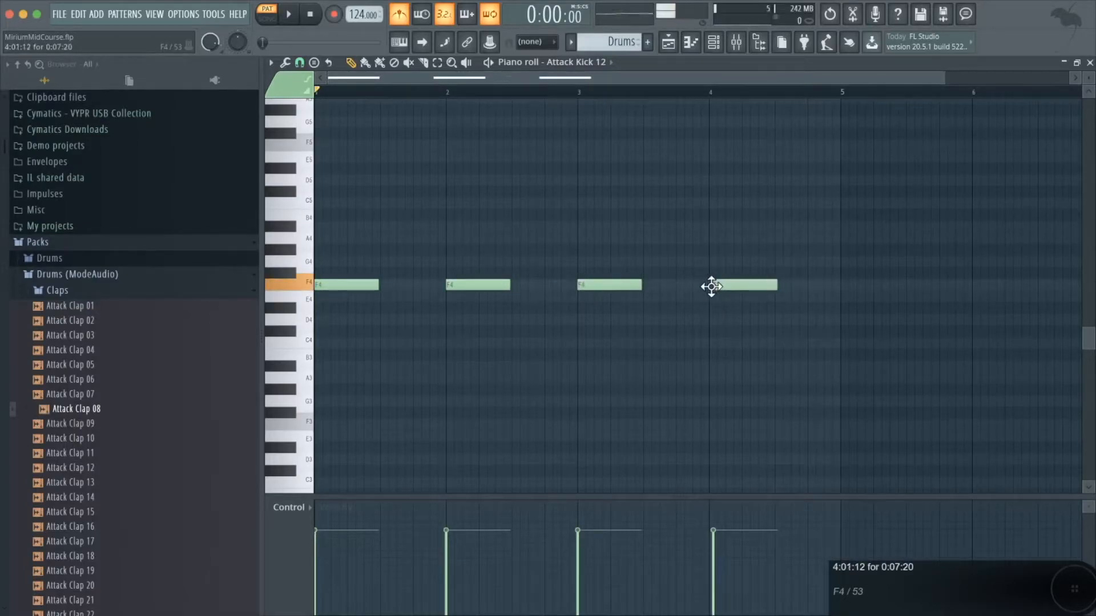
pyautogui.press('space')
pyautogui.press('space')
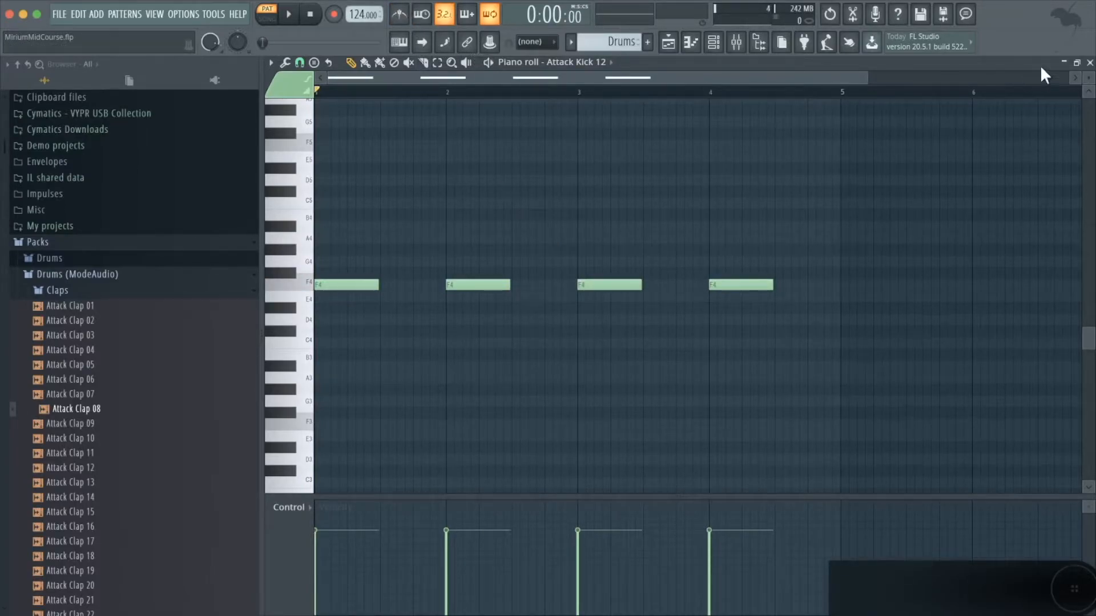
# - Close the piano roll, place the Drums pattern on playlist Track 1 at bar 1 and repeat it up to bar 17
pyautogui.click(1090, 63)
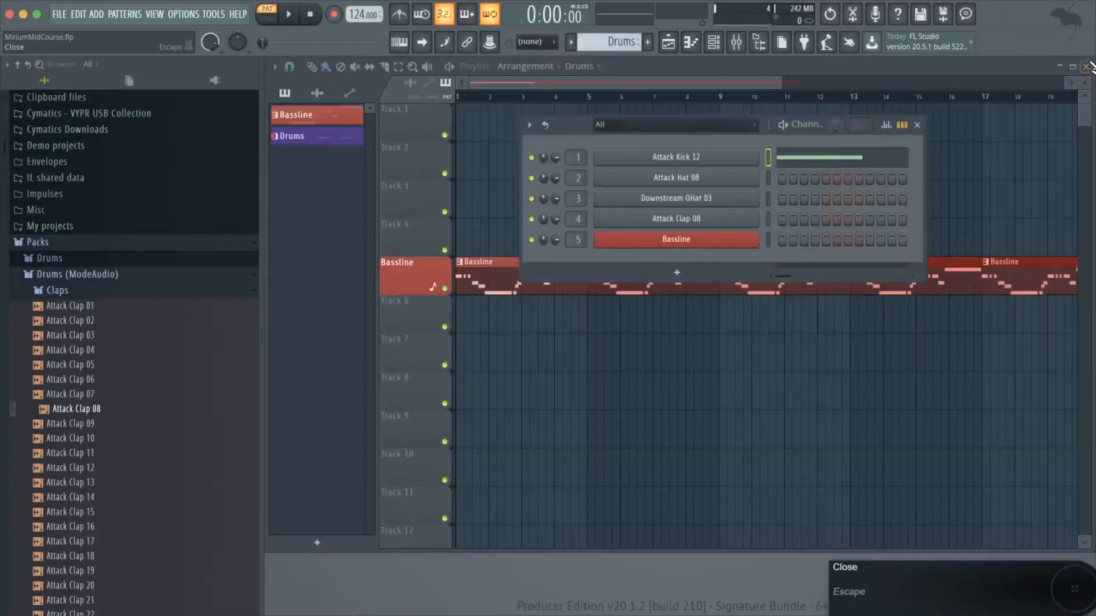
pyautogui.click(307, 136)
pyautogui.moveTo(307, 136); pyautogui.dragTo(457, 111)
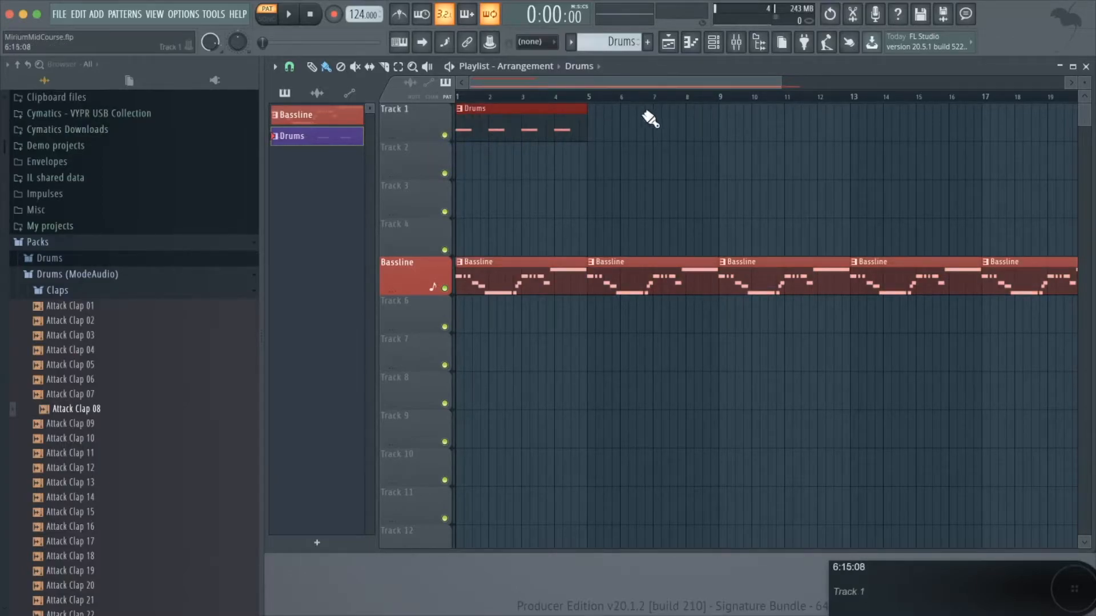
pyautogui.moveTo(598, 126); pyautogui.dragTo(983, 133)
pyautogui.moveTo(705, 112); pyautogui.dragTo(701, 112)
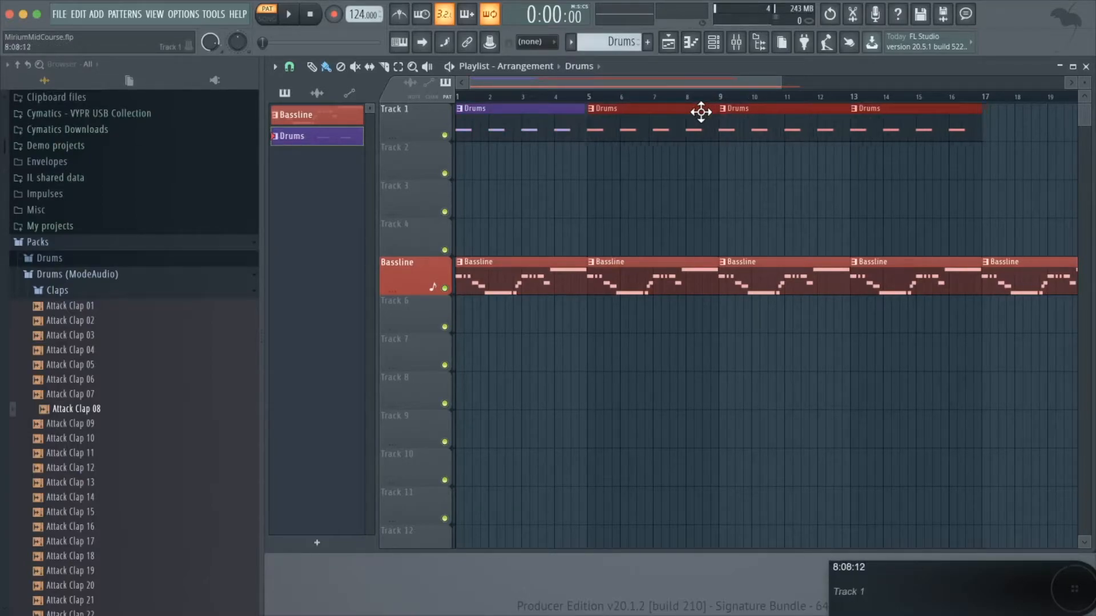
# - Switch playback to song mode and reopen the Attack Kick 12 notes in the piano roll
pyautogui.click(266, 21)
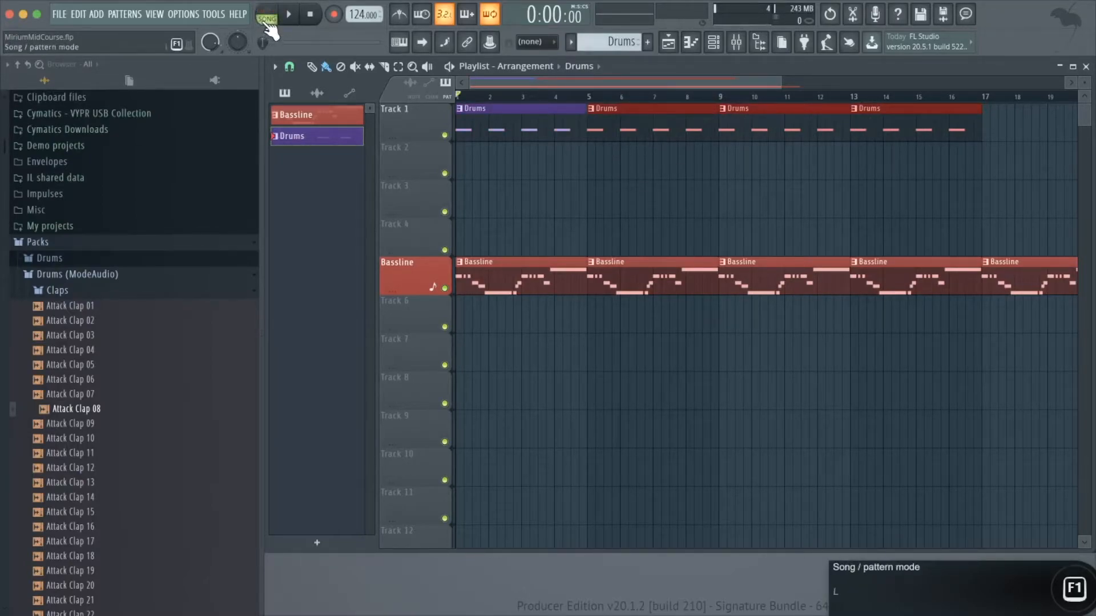
pyautogui.rightClick(280, 135)
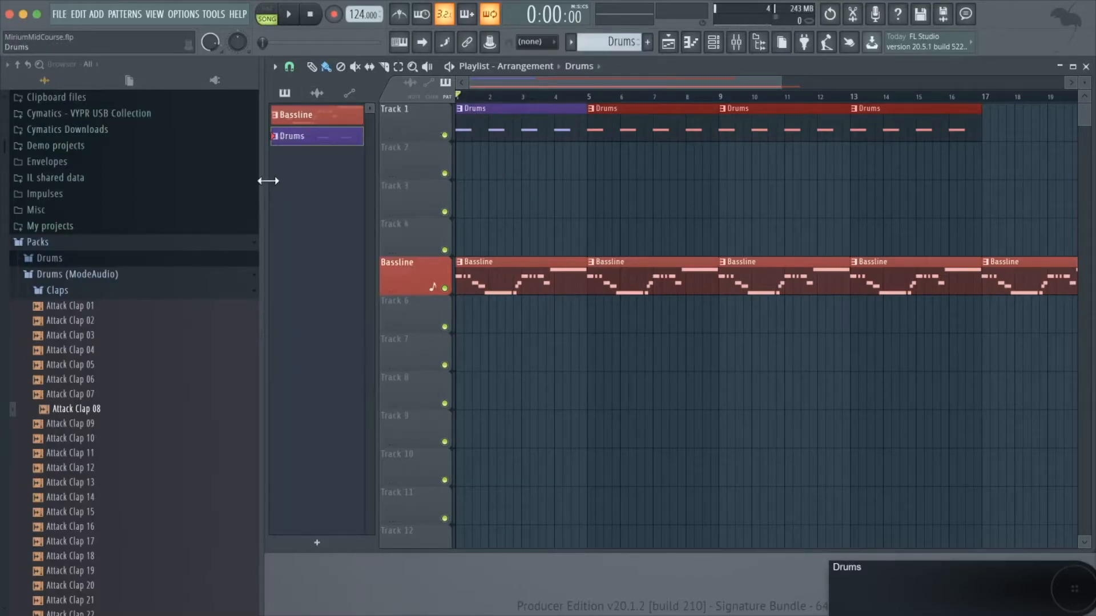
pyautogui.click(713, 42)
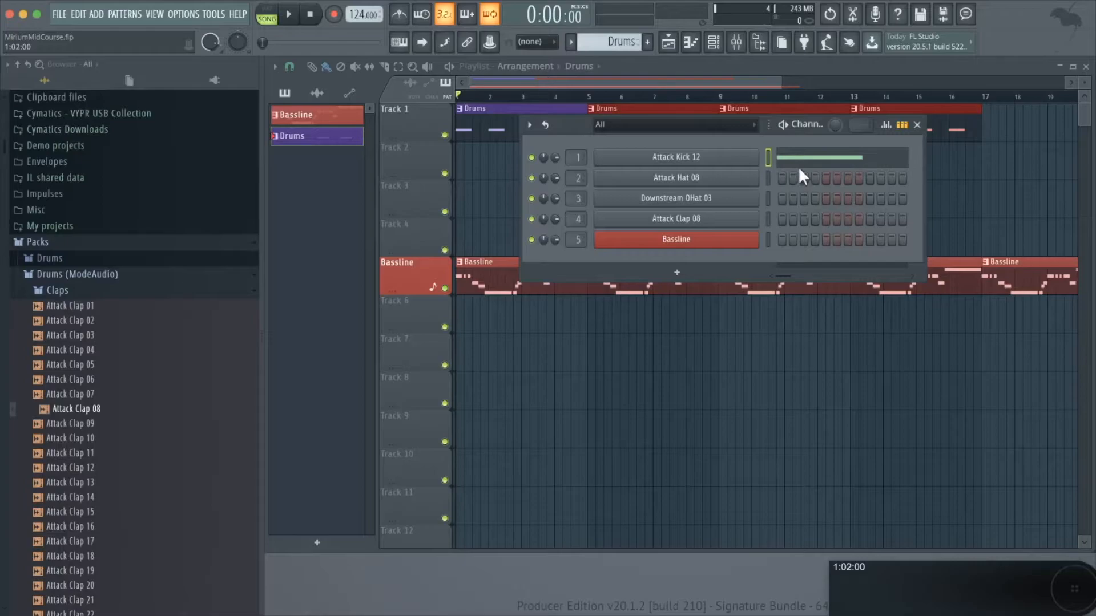
pyautogui.click(797, 166)
# - Play back the arrangement to hear the kick rhythm together with the bassline
pyautogui.press('space')
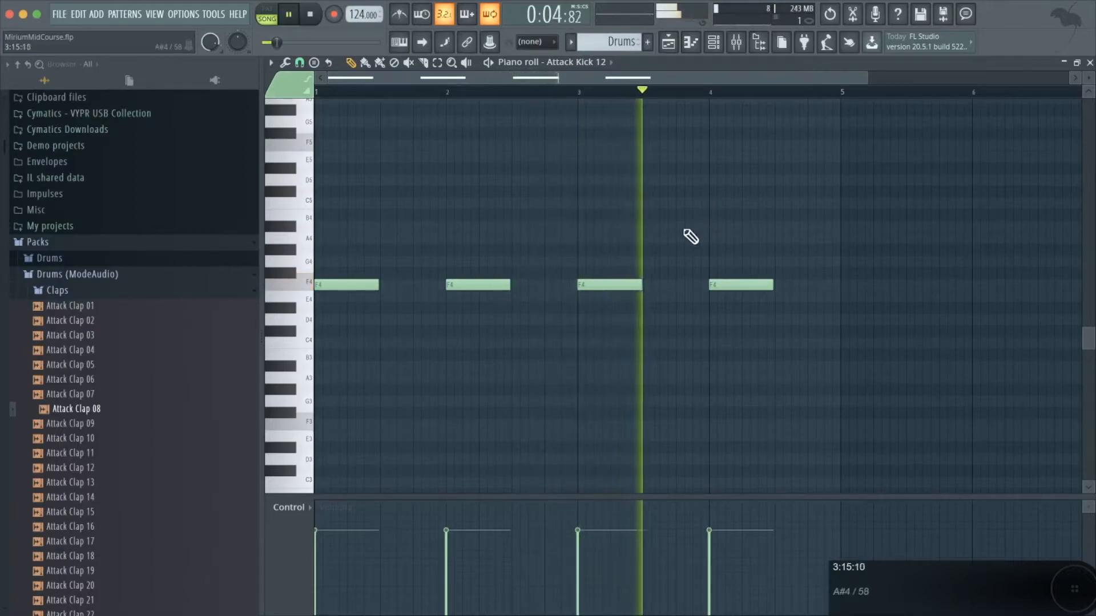
pyautogui.press('space')
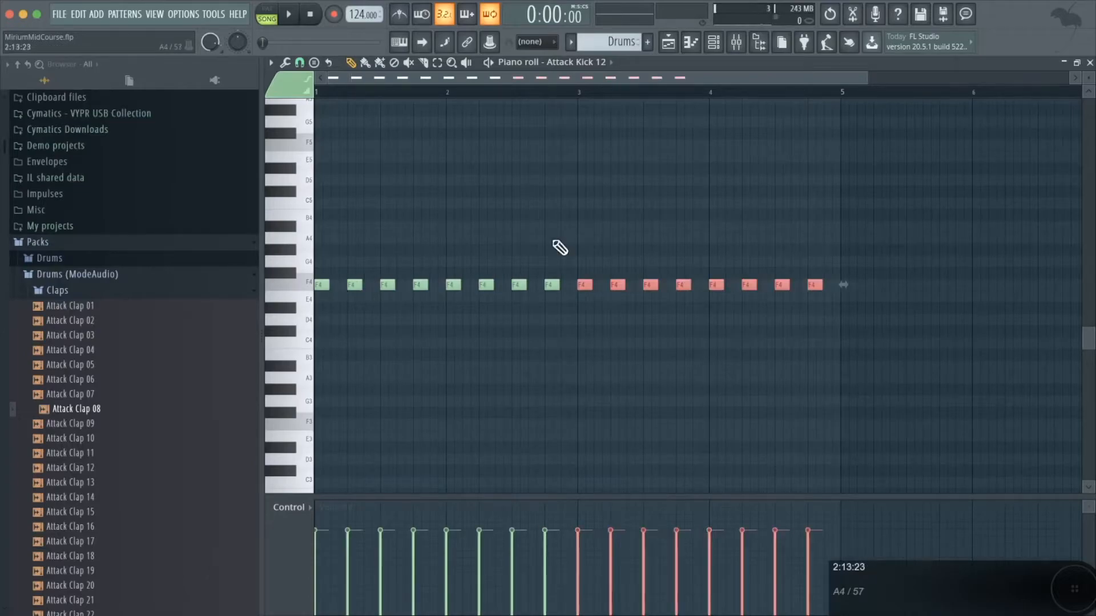
pyautogui.press('space')
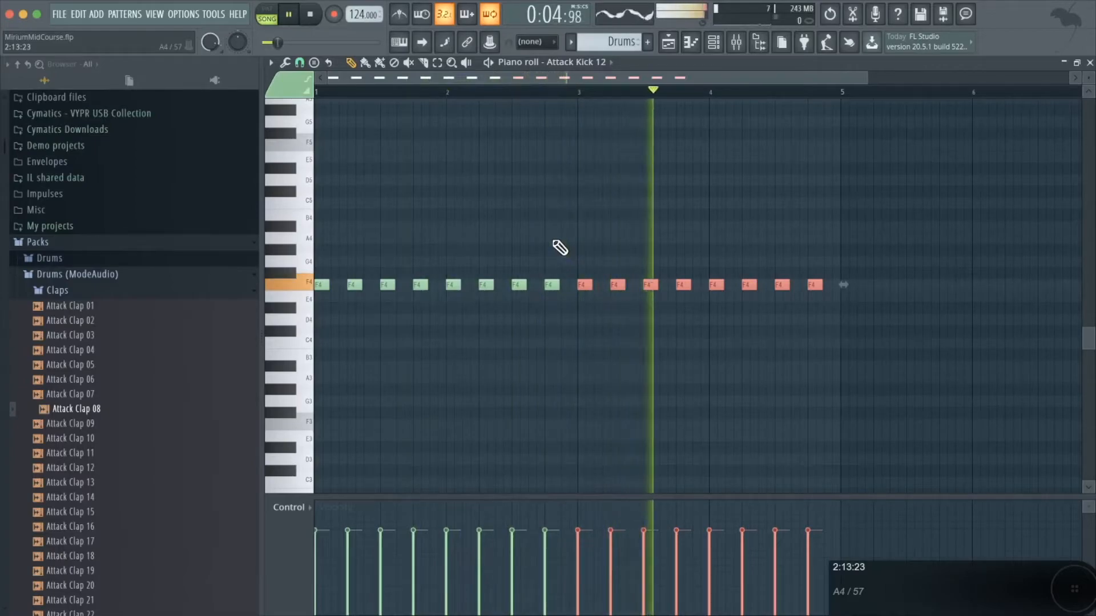
# - Stop playback, close the kick notes and fill the Attack Hat 08 channel with a hit every 2 steps
pyautogui.press('space')
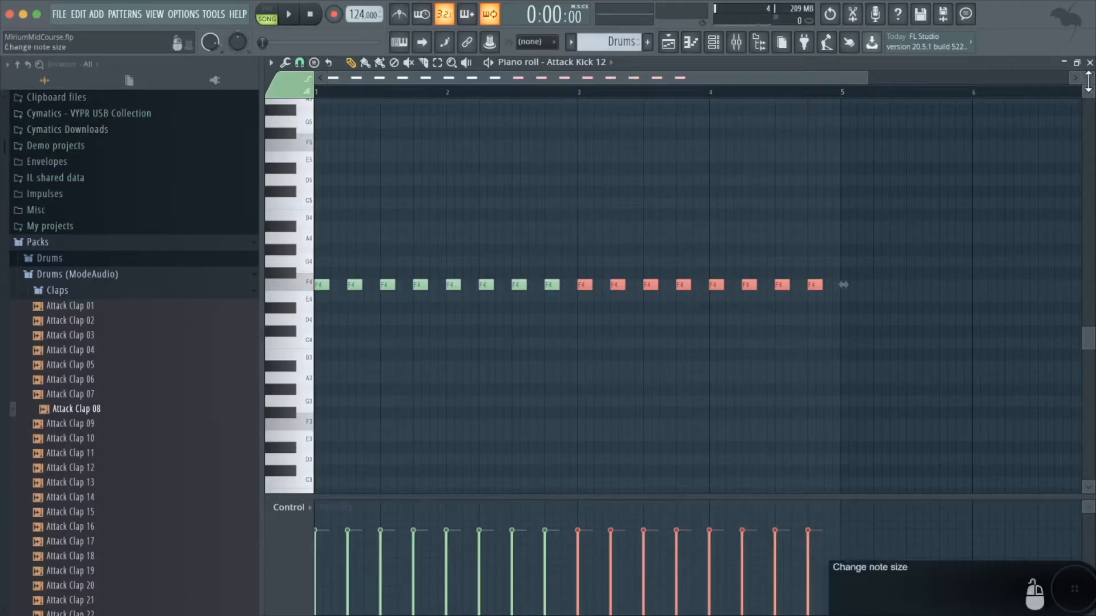
pyautogui.click(1090, 63)
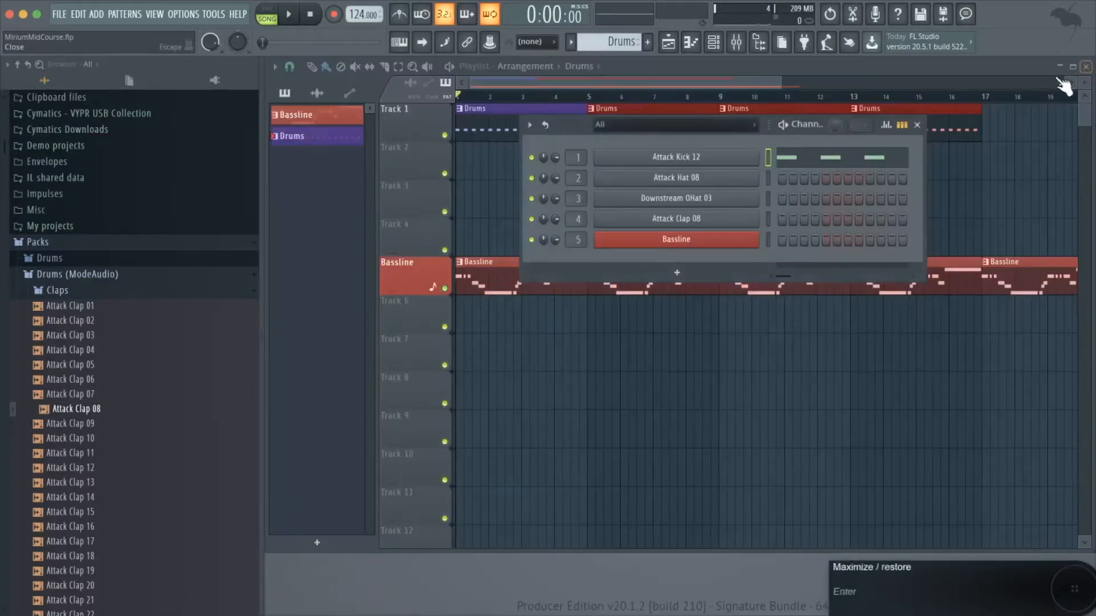
pyautogui.rightClick(753, 179)
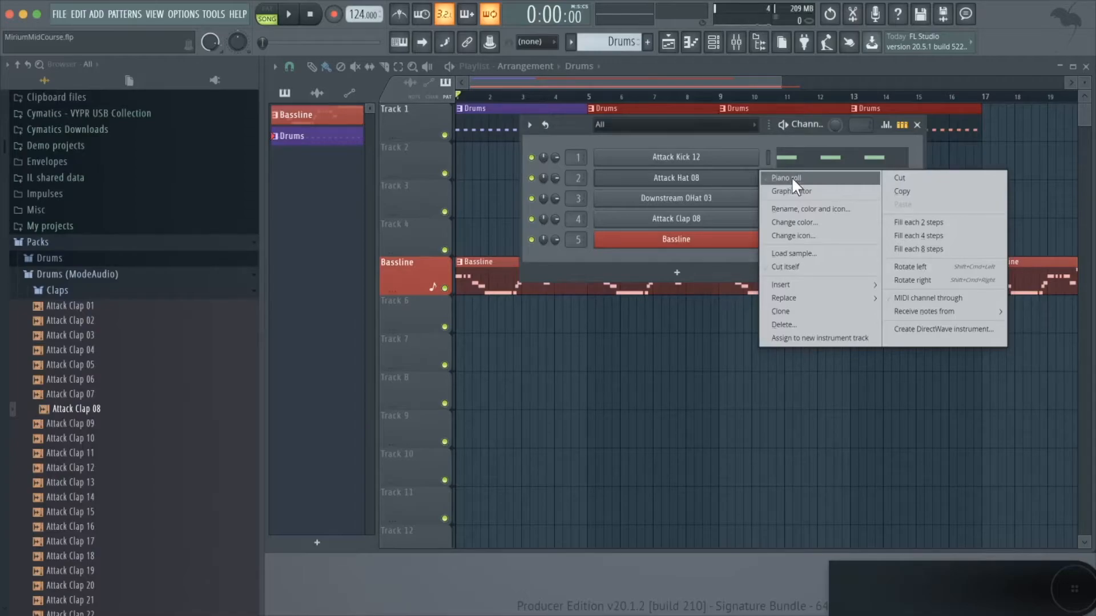
pyautogui.click(791, 178)
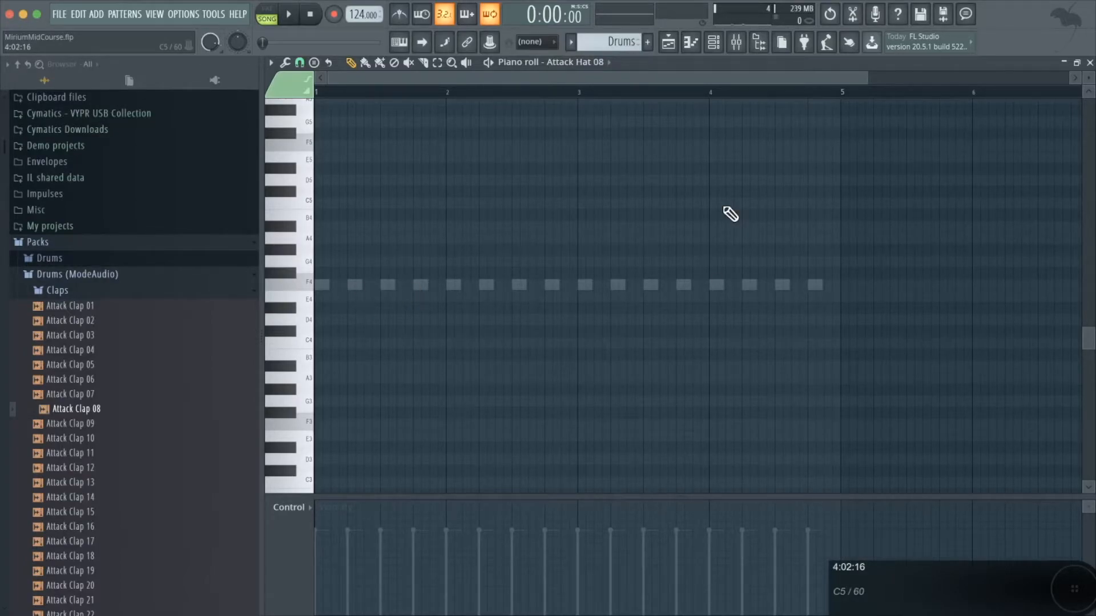
pyautogui.press('F7')
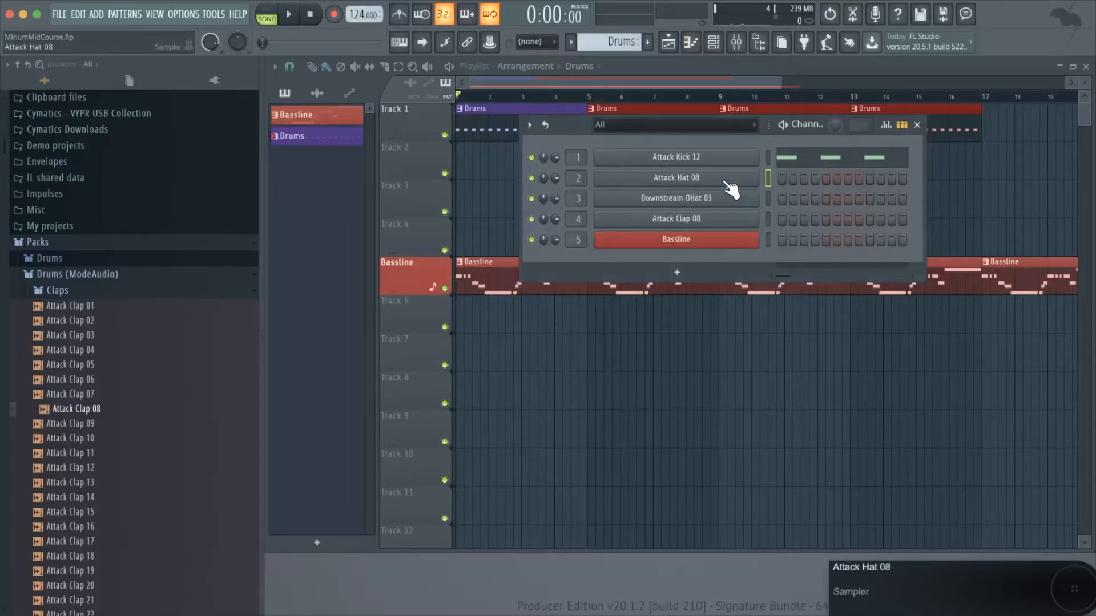
pyautogui.rightClick(722, 178)
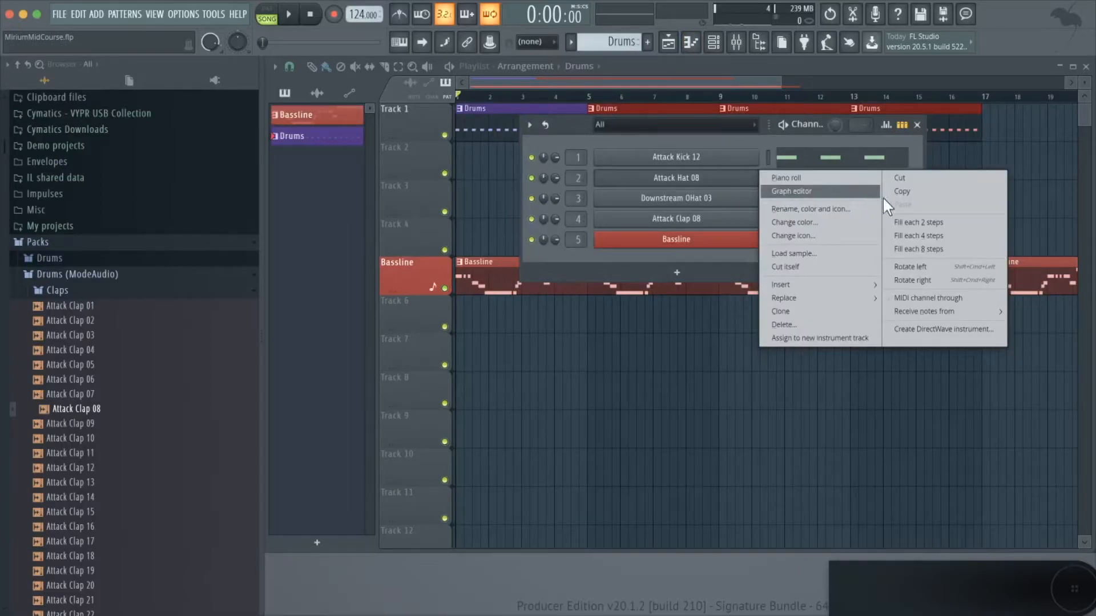
pyautogui.click(906, 218)
# - Open the Attack Hat 08 notes in the piano roll and play back the arrangement to hear the hats
pyautogui.rightClick(728, 177)
pyautogui.click(783, 178)
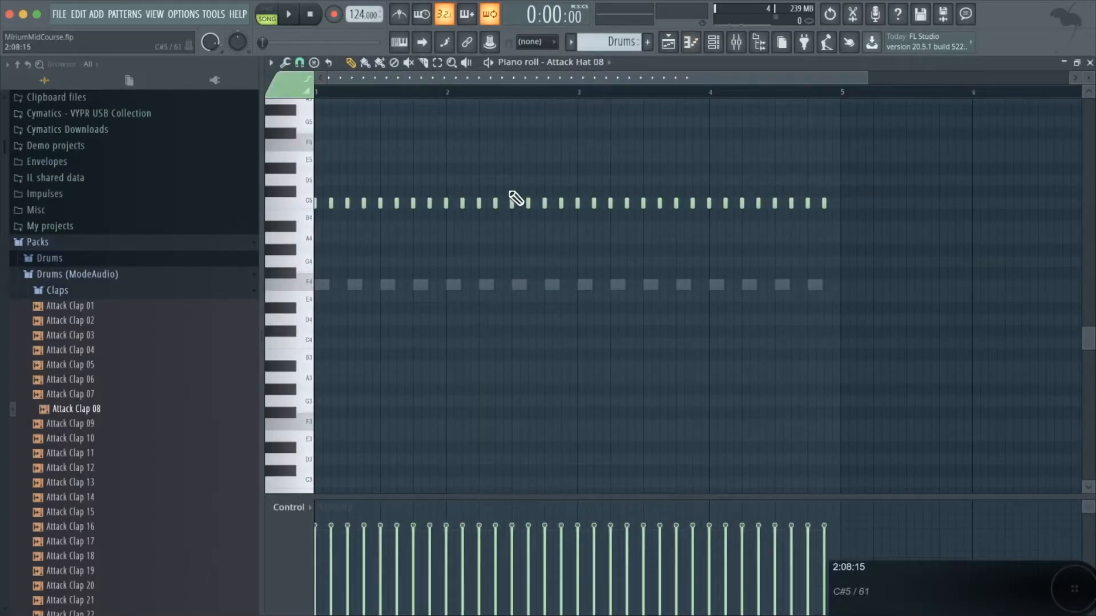
pyautogui.press('space')
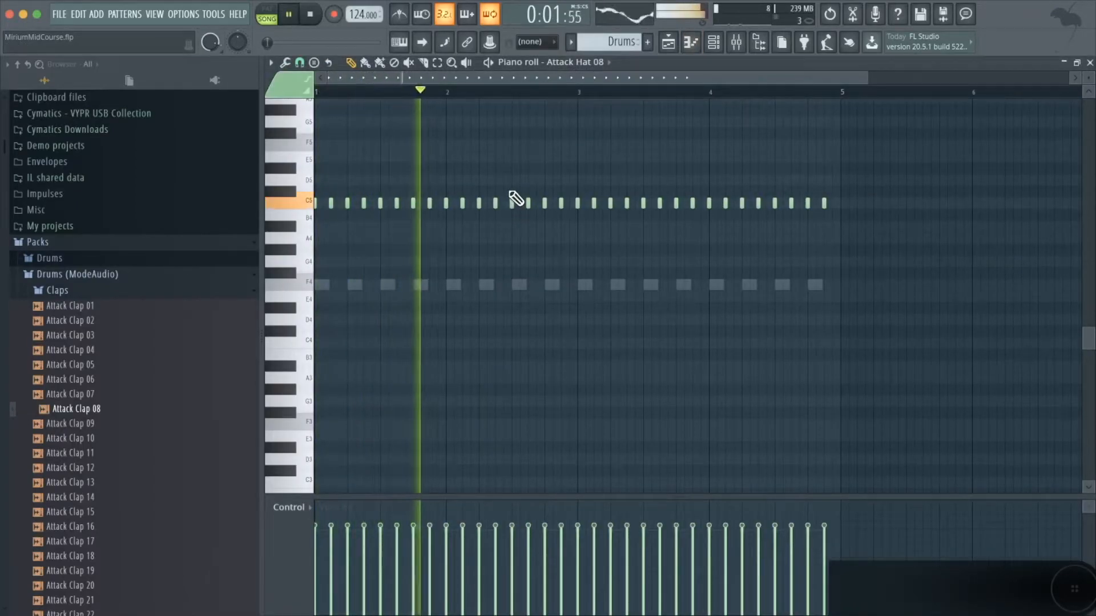
pyautogui.press('space')
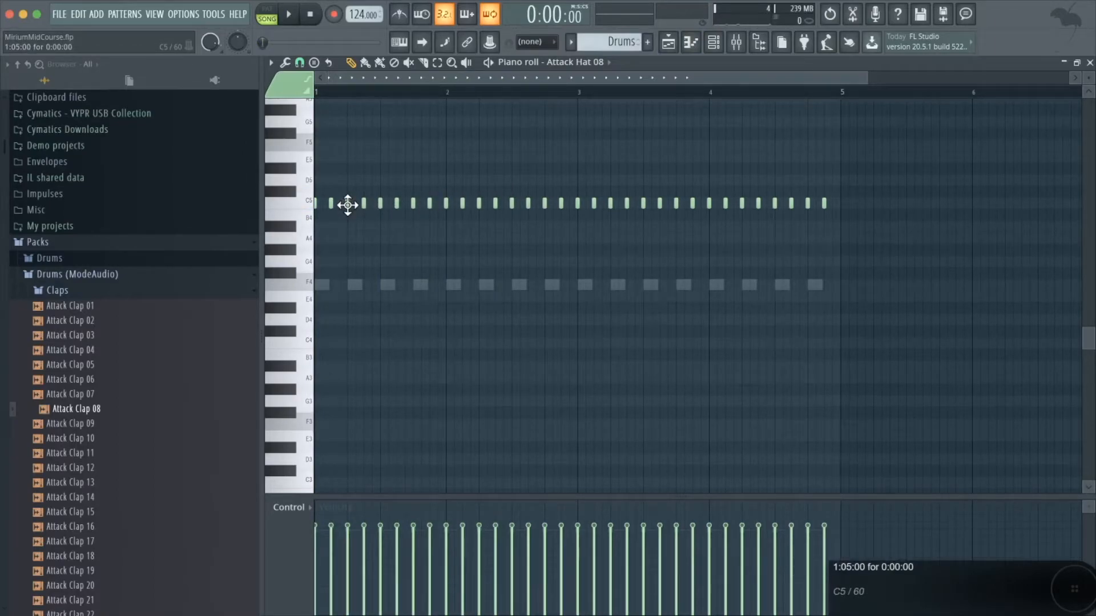
# - Delete the C5 hat notes at steps 5 and 13 of bar 1 and step 5 of bar 2, and play the result
pyautogui.rightClick(348, 205)
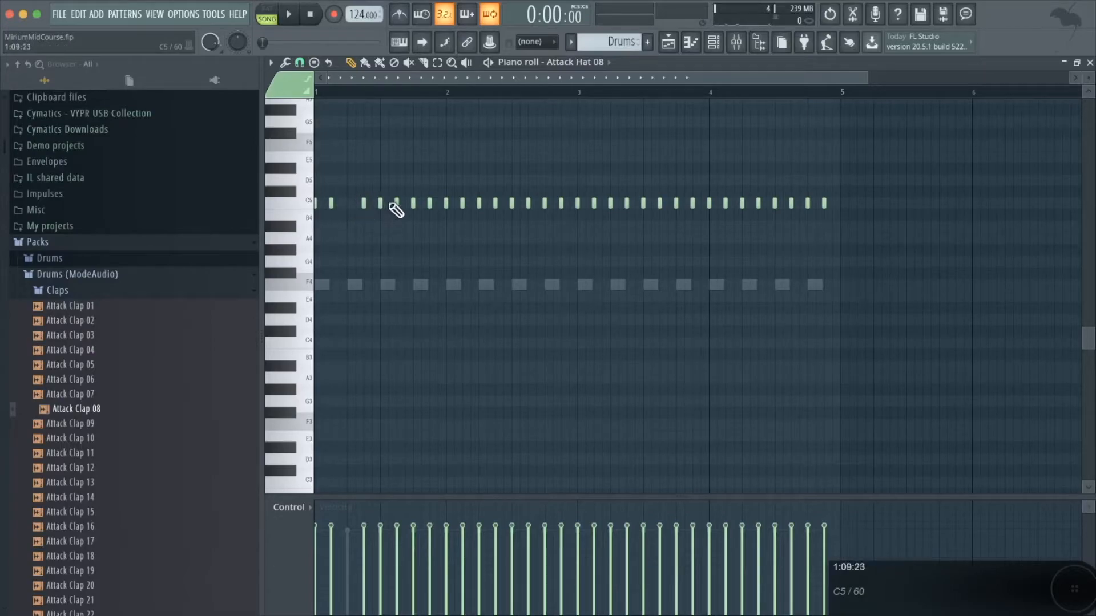
pyautogui.rightClick(413, 204)
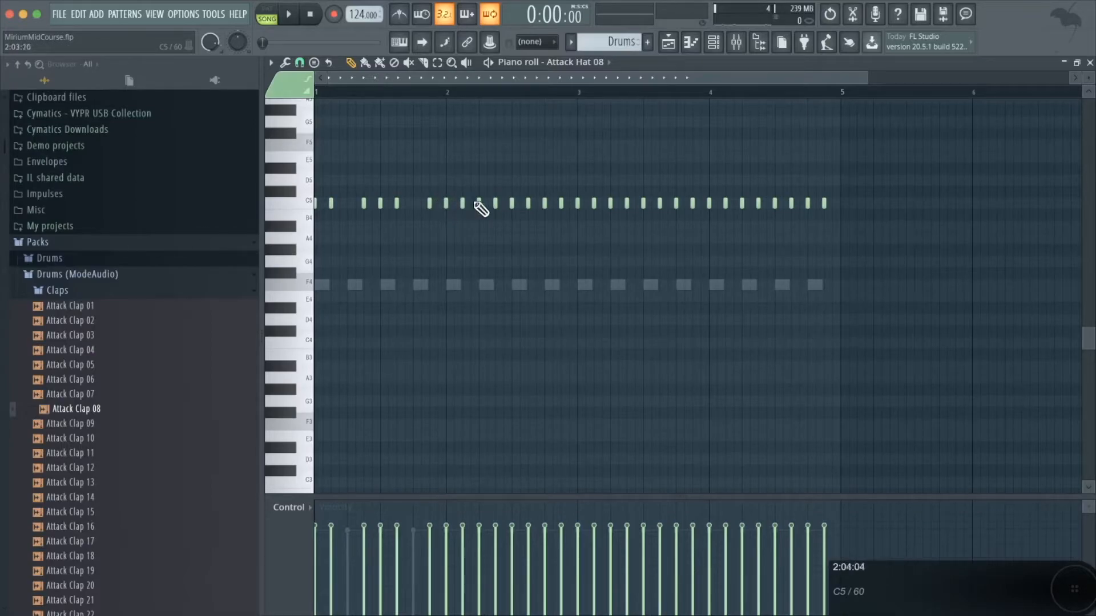
pyautogui.rightClick(480, 201)
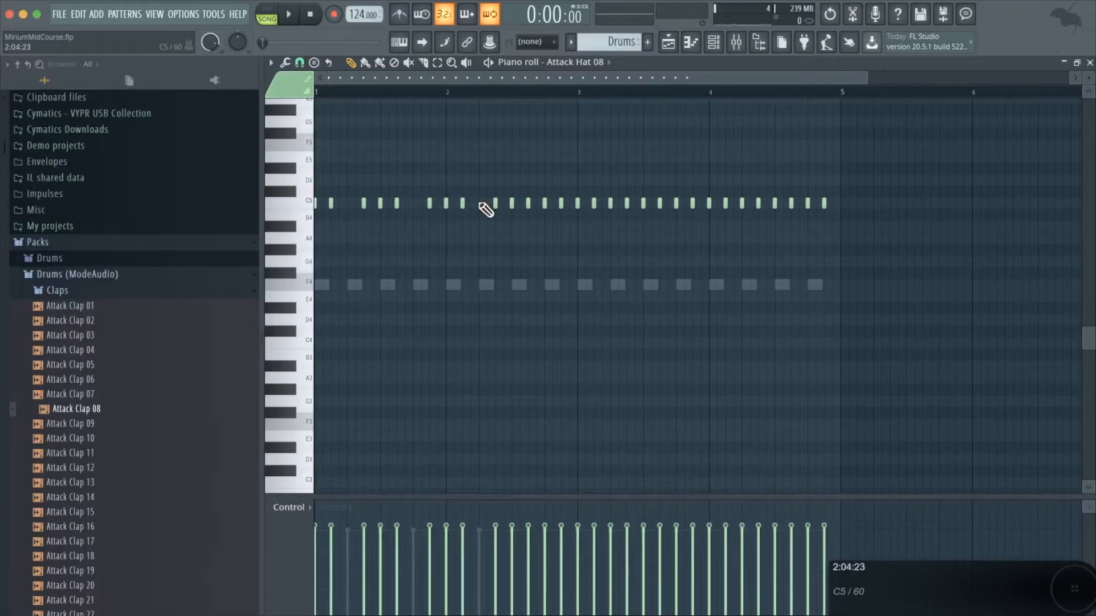
pyautogui.press('space')
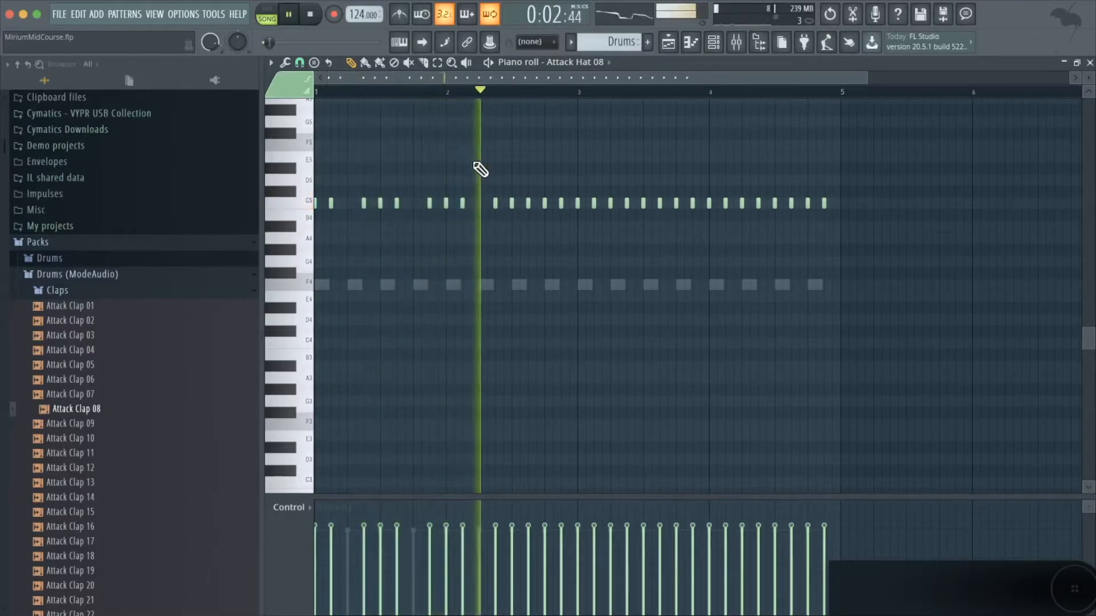
pyautogui.press('space')
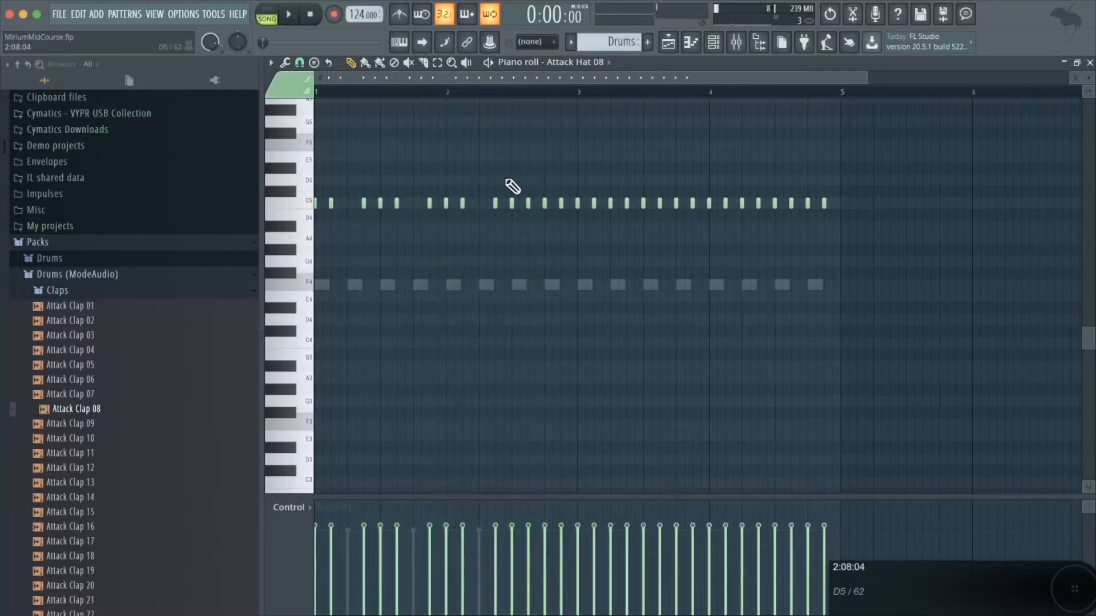
# - Remove the hat notes at steps 11 and 15 of bar 2 and listen to the rhythm
pyautogui.rightClick(527, 201)
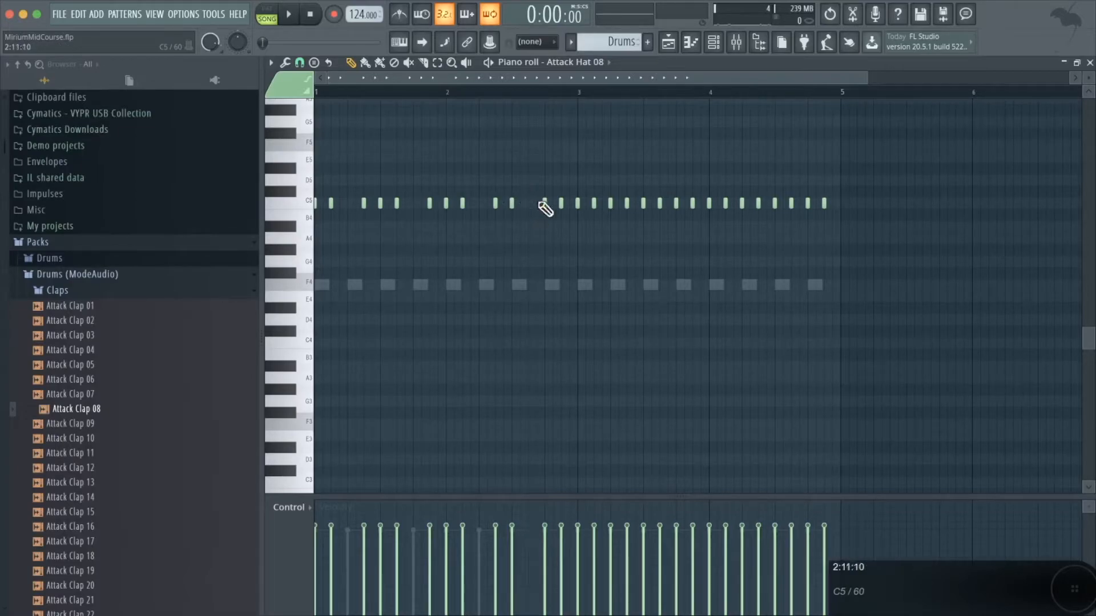
pyautogui.rightClick(561, 204)
pyautogui.press('space')
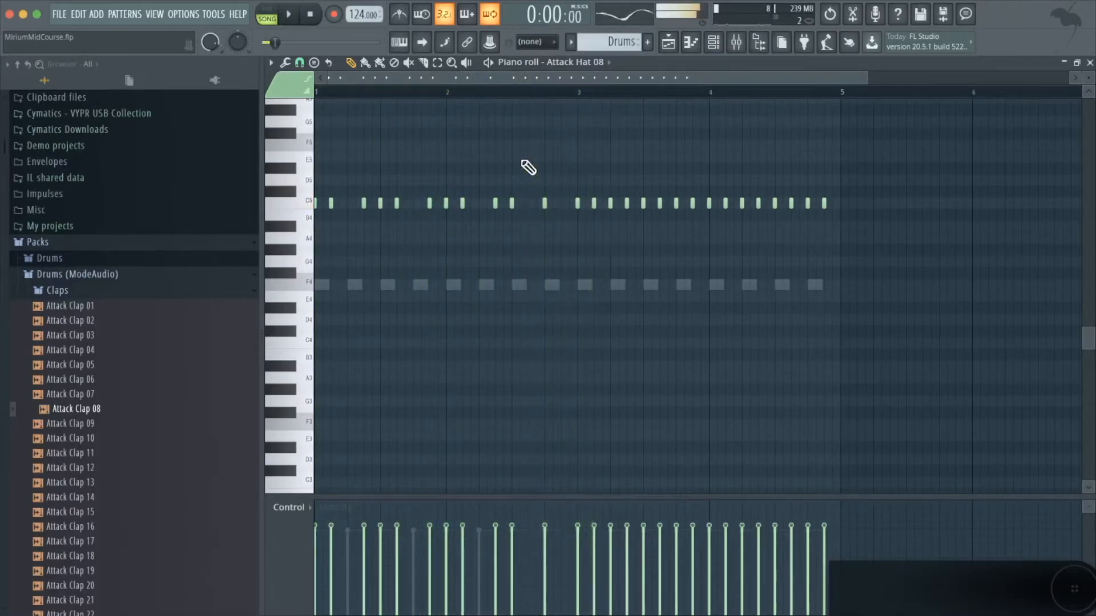
pyautogui.press('space')
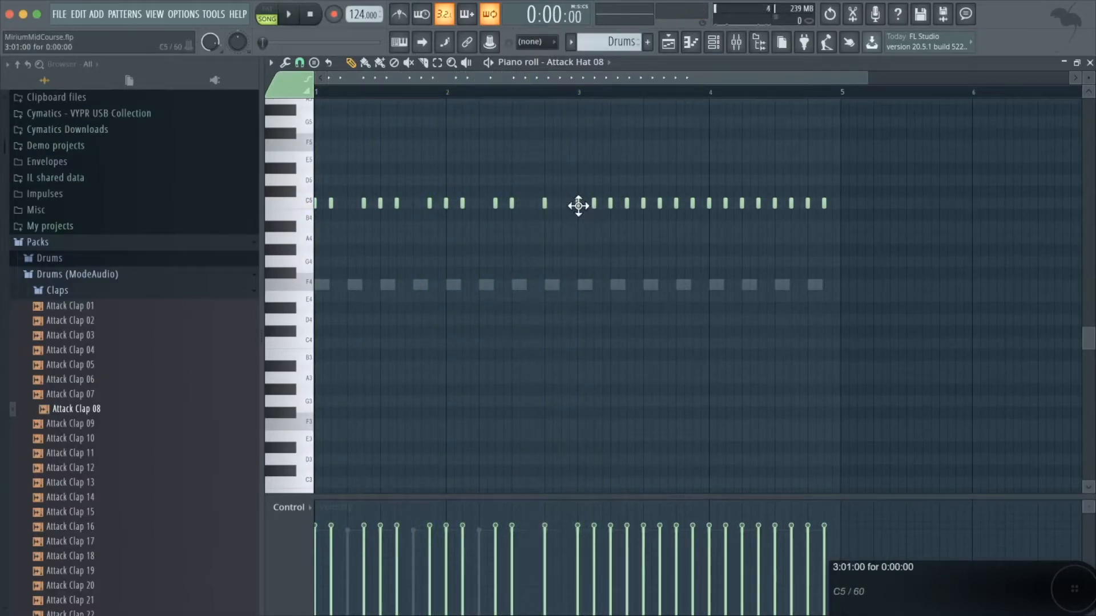
# - Erase all hat notes in bars 3 and 4 and replace them with a copy of the bar 1–2 hat rhythm
pyautogui.moveTo(577, 208); pyautogui.dragTo(847, 204)
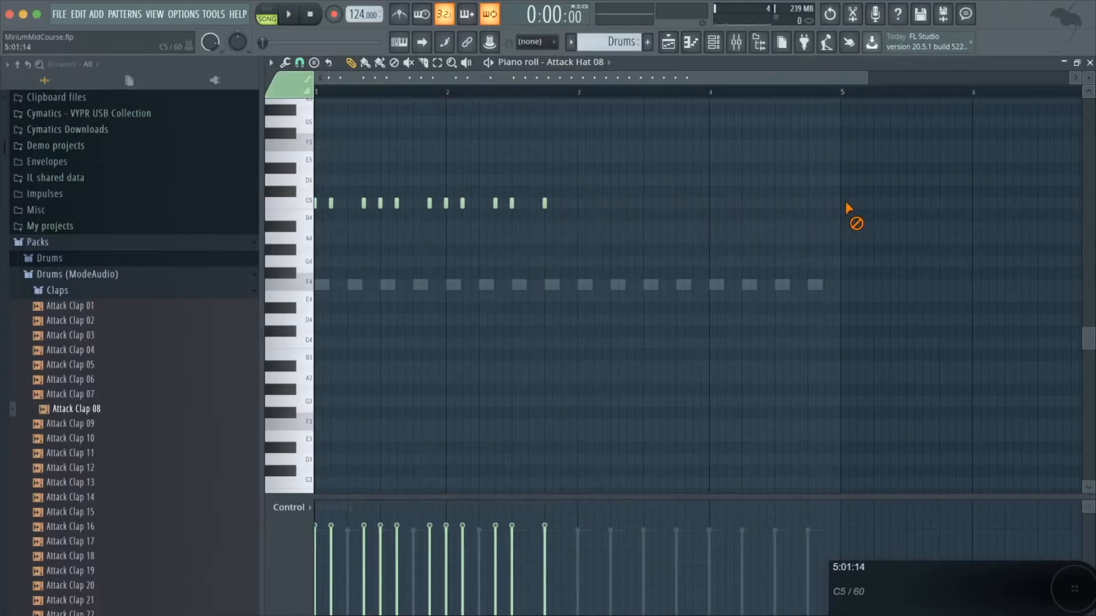
pyautogui.moveTo(613, 175); pyautogui.dragTo(594, 210)
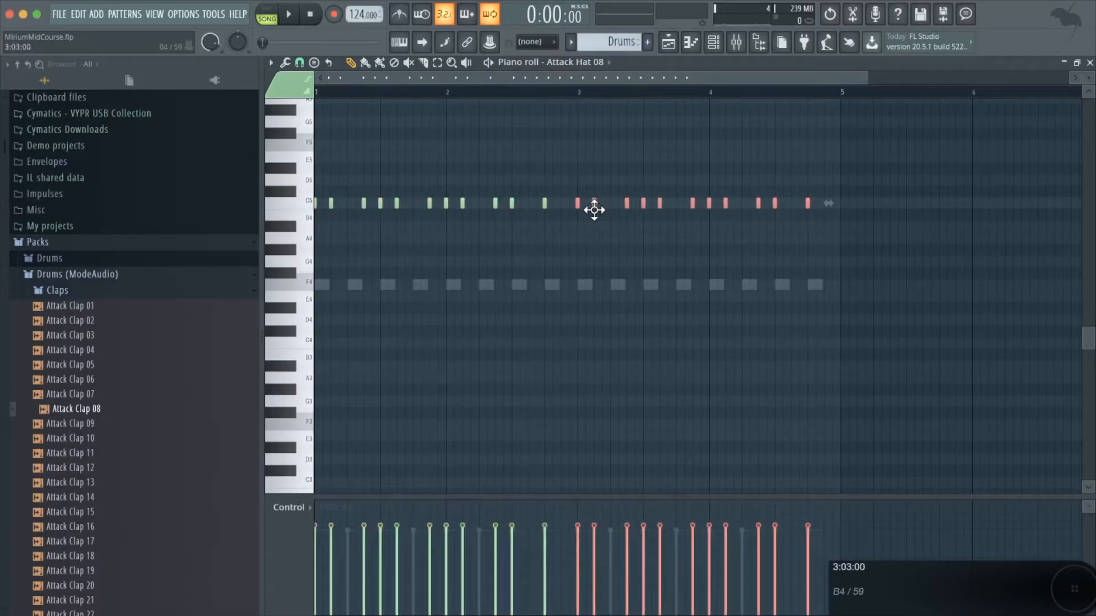
pyautogui.click(440, 142)
pyautogui.rightClick(442, 143)
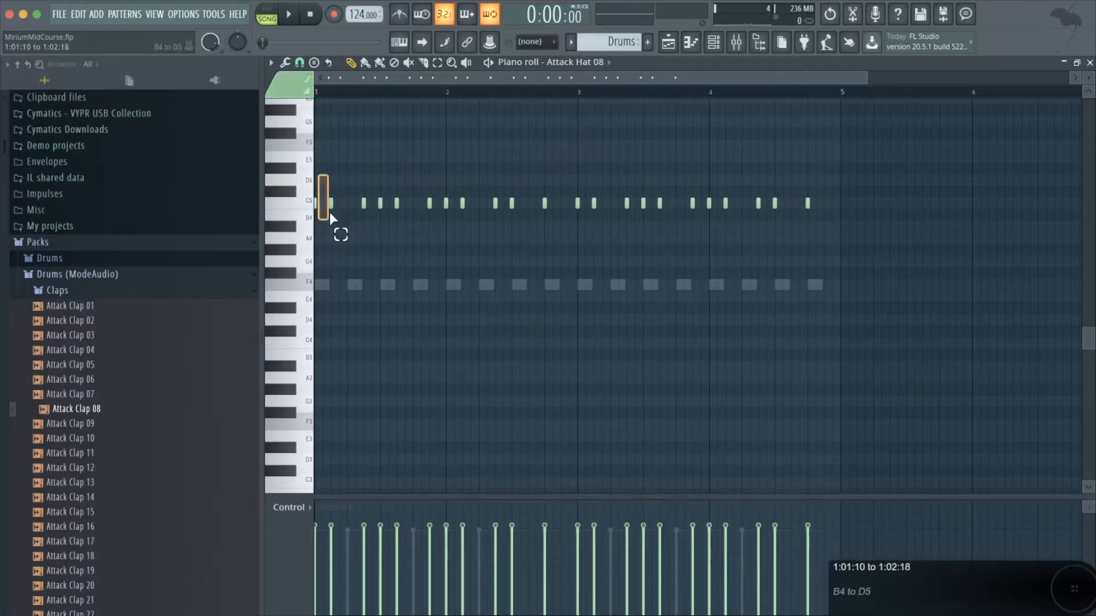
# - Lower the velocity of the first nine hat notes in bars 1 and 2, and play back the change
pyautogui.click(317, 215)
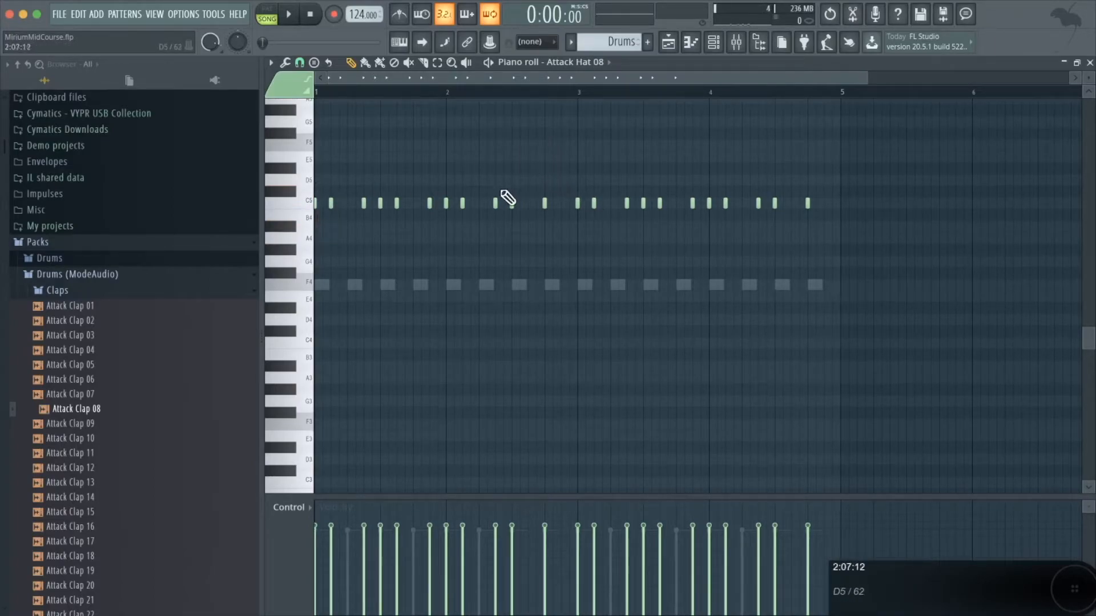
pyautogui.moveTo(496, 166); pyautogui.dragTo(293, 249)
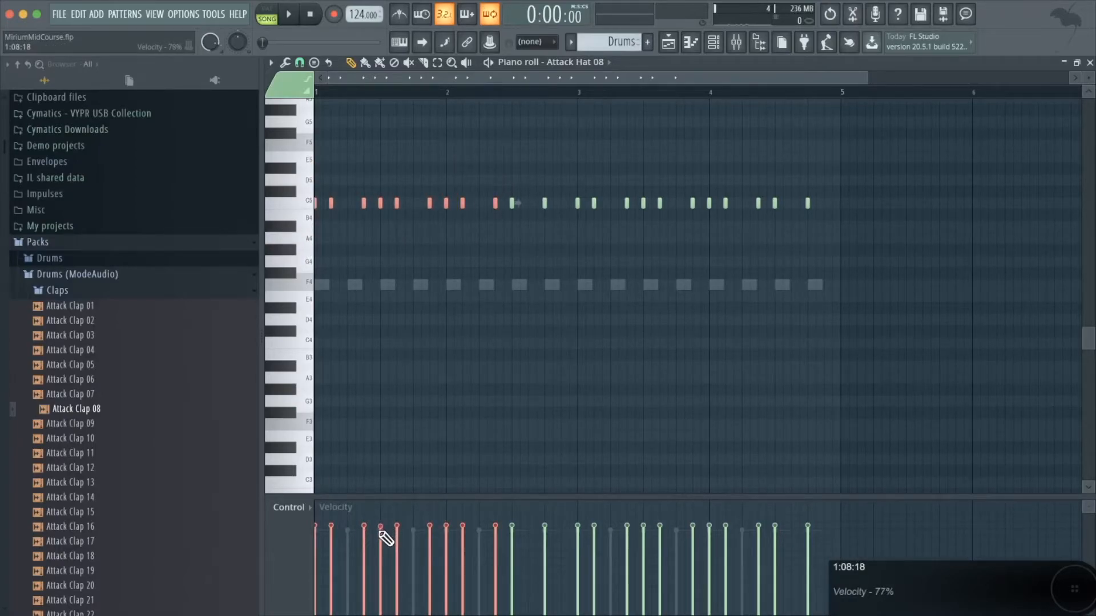
pyautogui.moveTo(380, 545); pyautogui.dragTo(381, 528)
pyautogui.moveTo(320, 557); pyautogui.dragTo(498, 565)
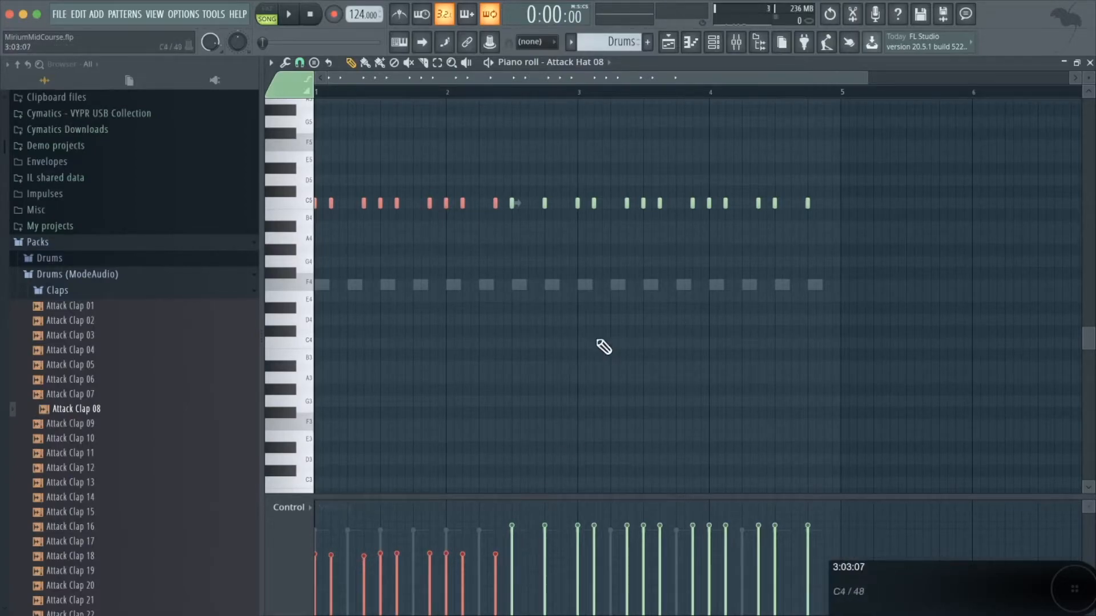
pyautogui.press('space')
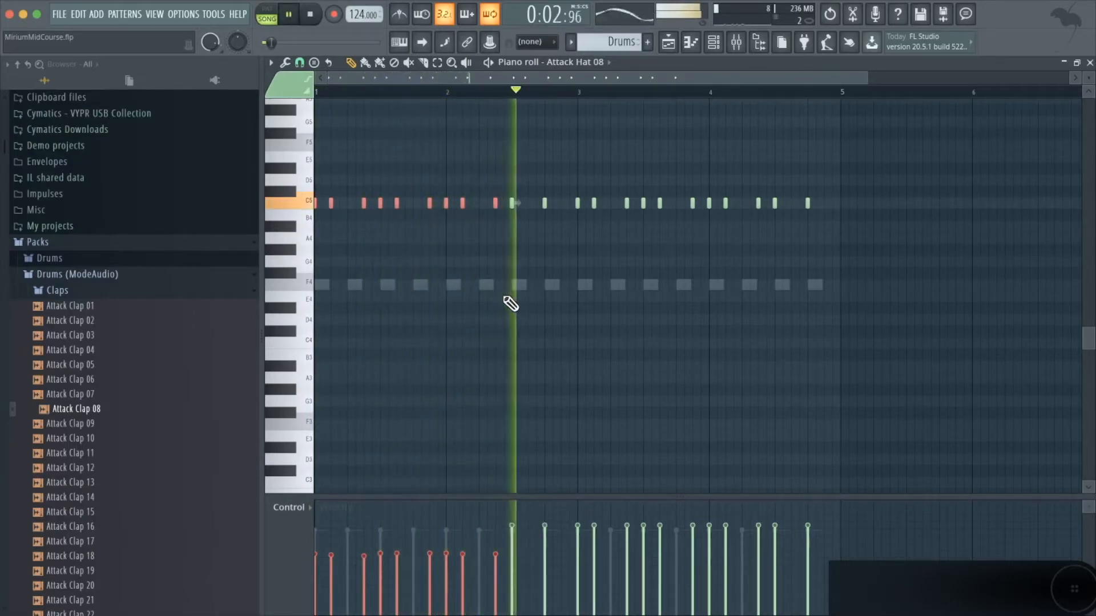
pyautogui.press('space')
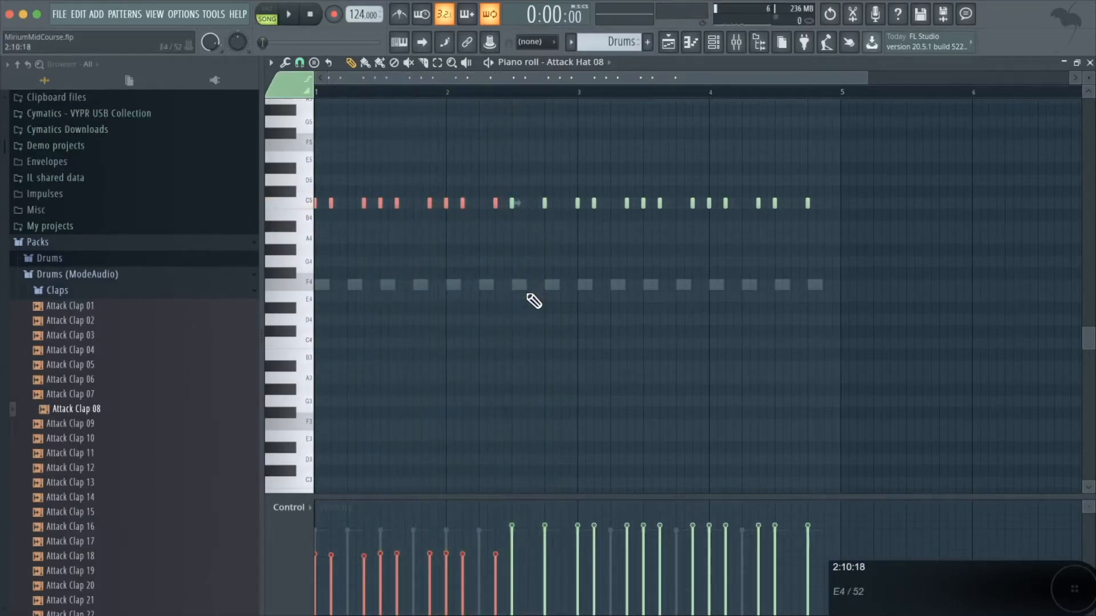
# - Clear the hat notes in bars 3 and 4 and duplicate the bar 1–2 hats there with their edited velocities
pyautogui.click(553, 142)
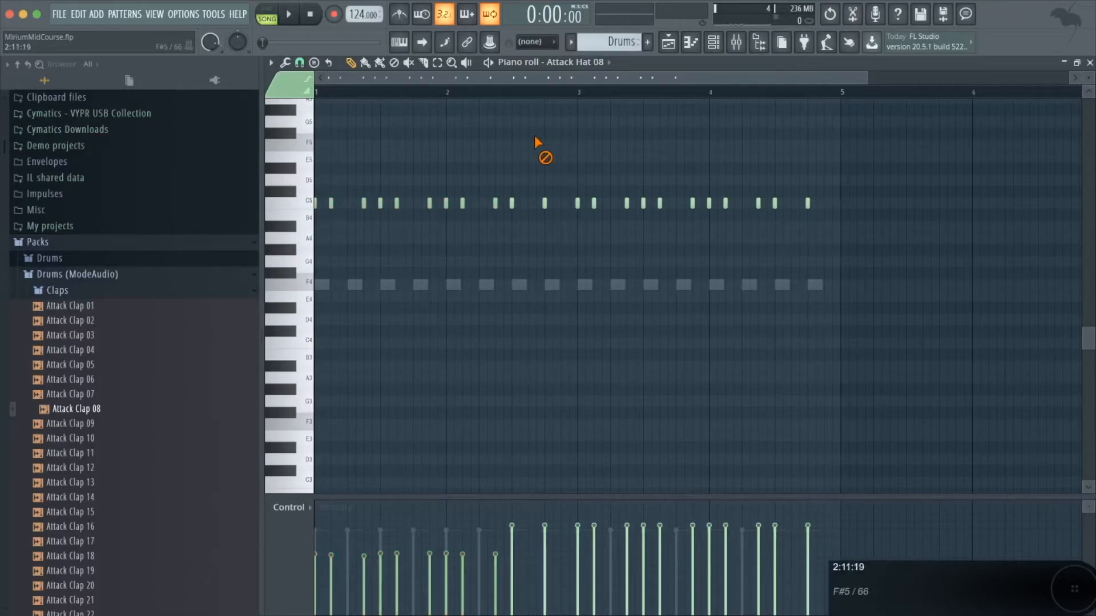
pyautogui.moveTo(568, 162); pyautogui.dragTo(313, 245)
pyautogui.moveTo(580, 208)
pyautogui.mouseDown()
pyautogui.moveTo(744, 221)
pyautogui.moveTo(840, 208)
pyautogui.mouseUp()
pyautogui.moveTo(563, 153); pyautogui.dragTo(318, 262)
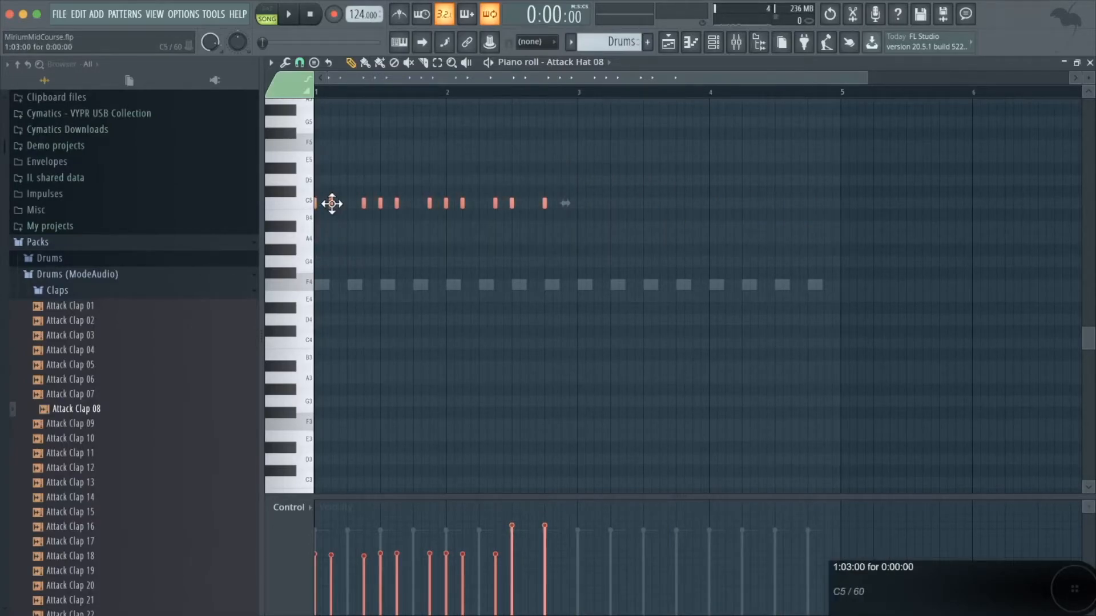
pyautogui.moveTo(331, 204); pyautogui.dragTo(594, 205)
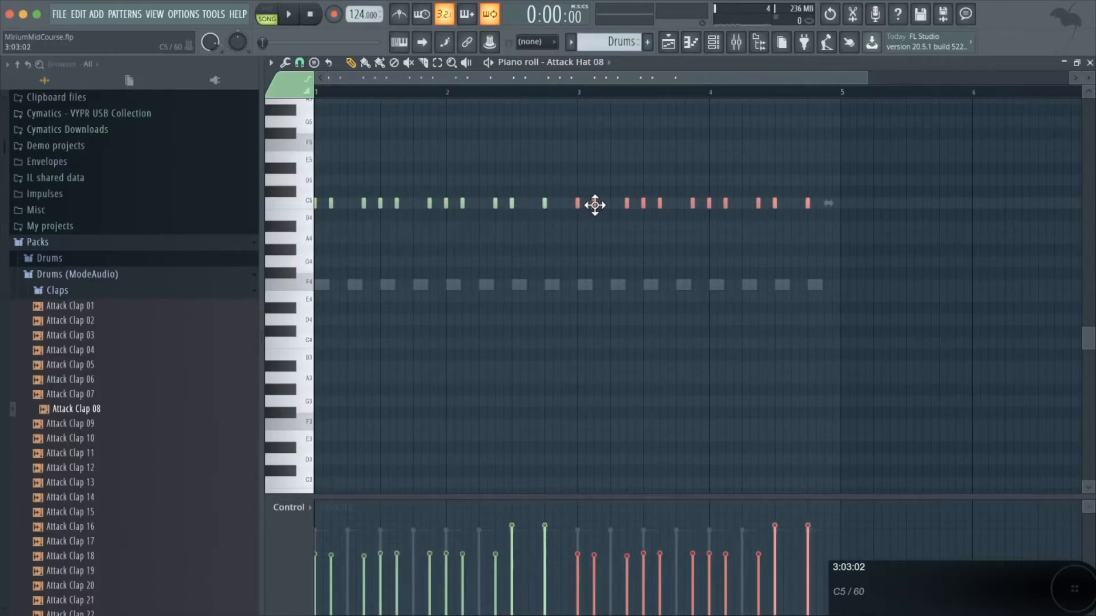
pyautogui.click(577, 158)
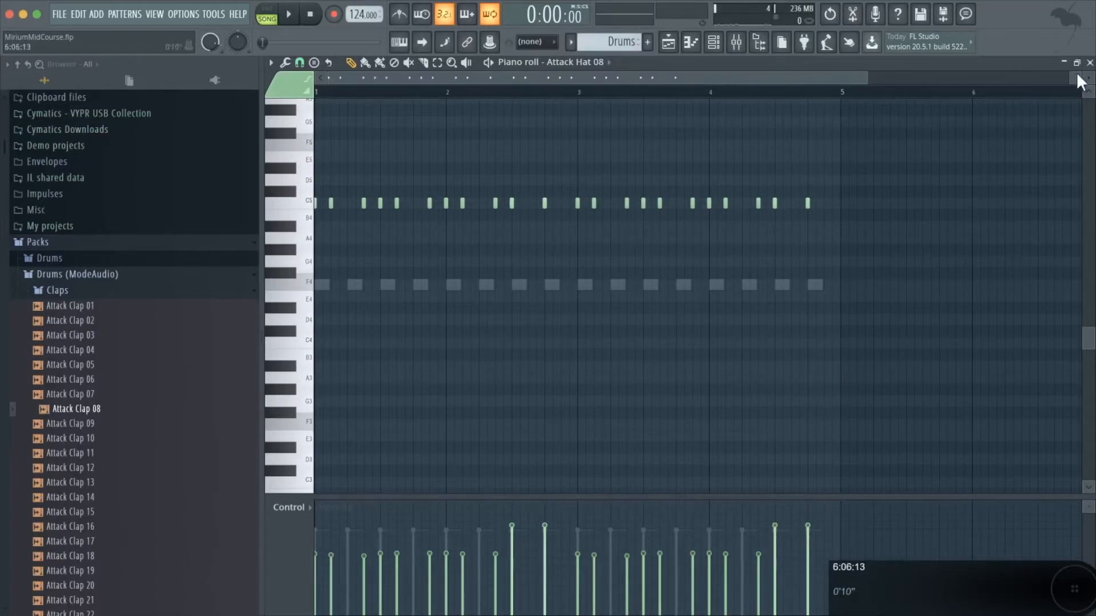
# - Open the Downstream OHat 03 piano roll, draw C5 notes at steps 5 and 13 of bars 1 and 3, and play them back
pyautogui.click(1090, 63)
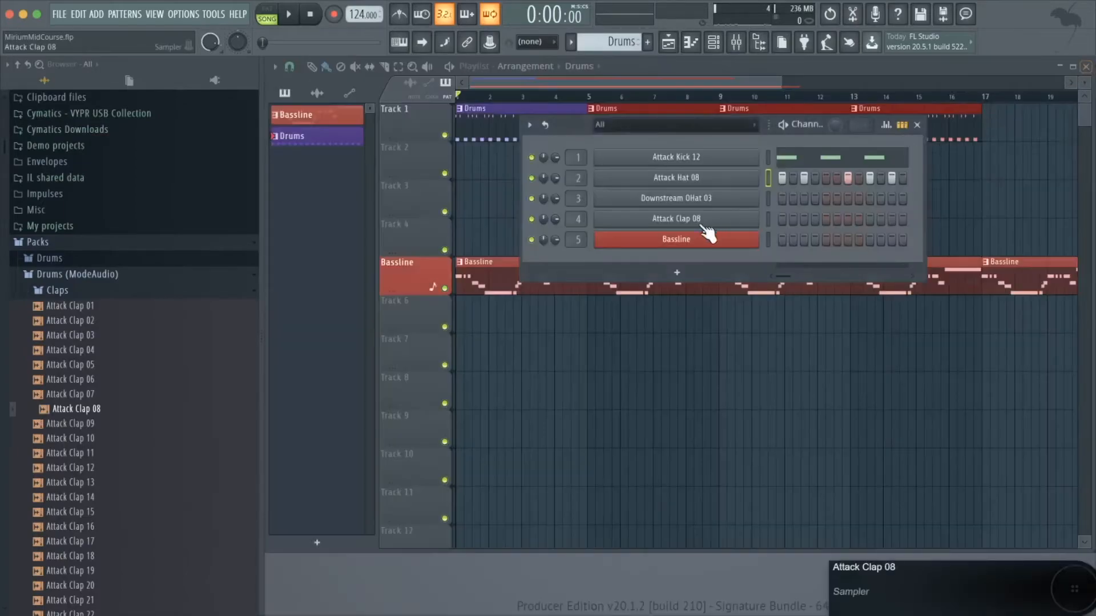
pyautogui.rightClick(729, 200)
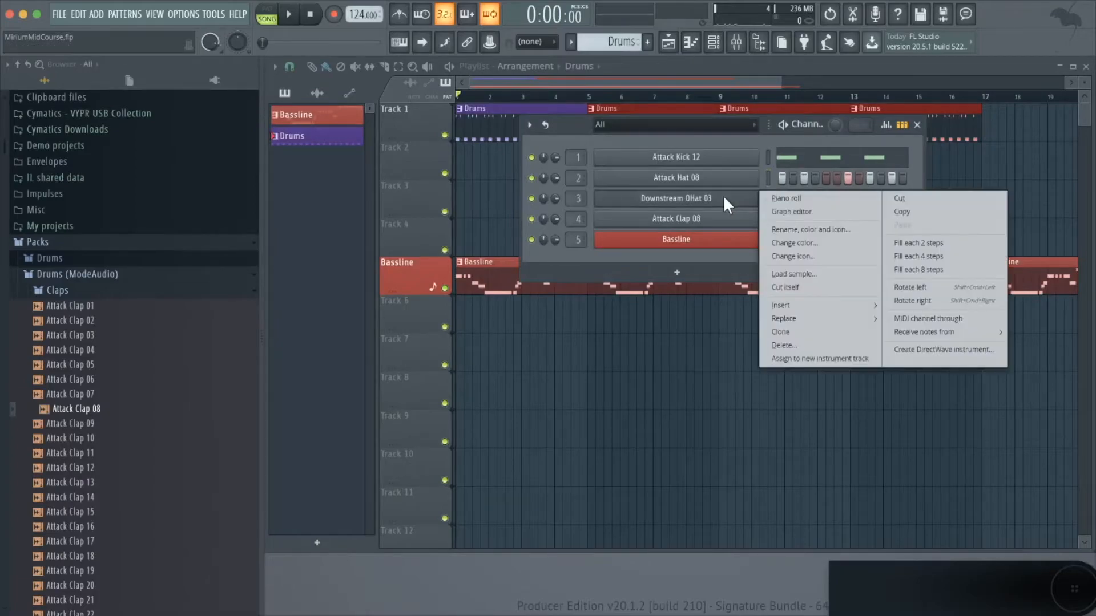
pyautogui.click(785, 198)
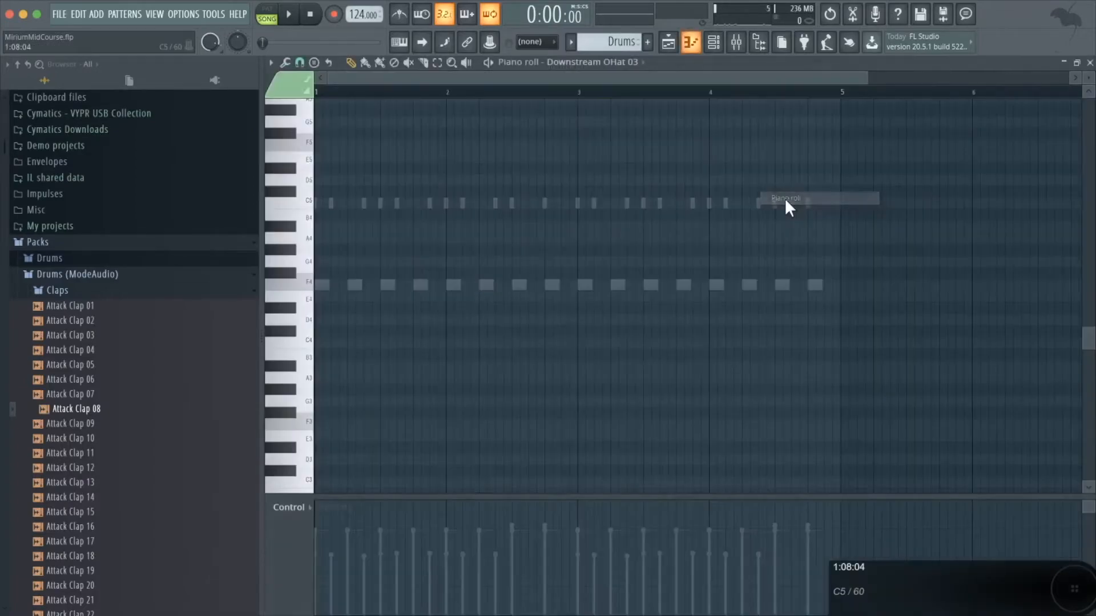
pyautogui.click(347, 204)
pyautogui.click(413, 204)
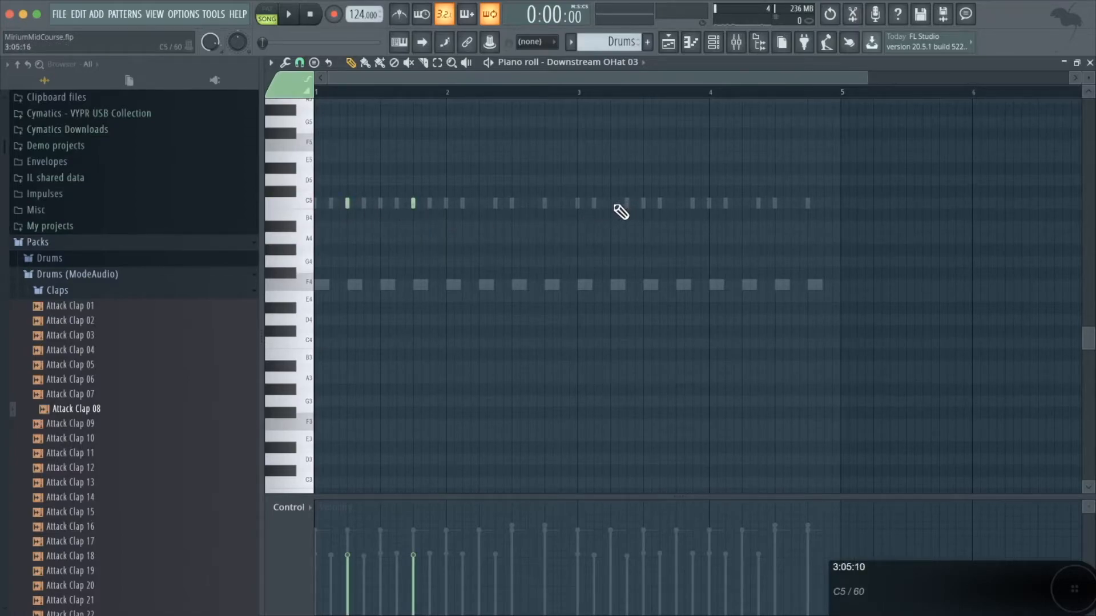
pyautogui.click(611, 203)
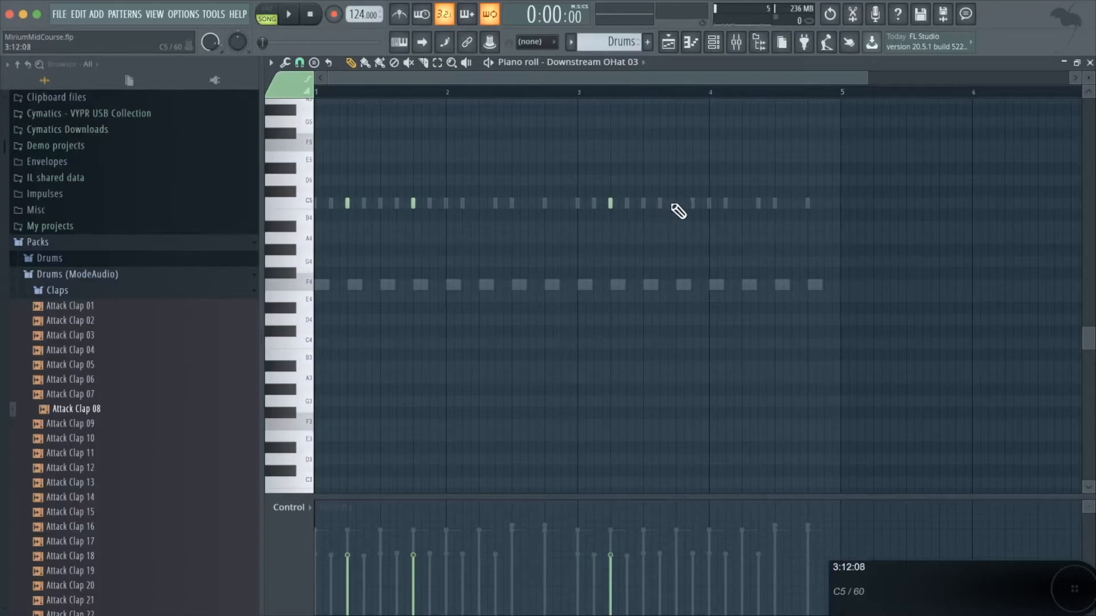
pyautogui.click(677, 204)
pyautogui.press('space')
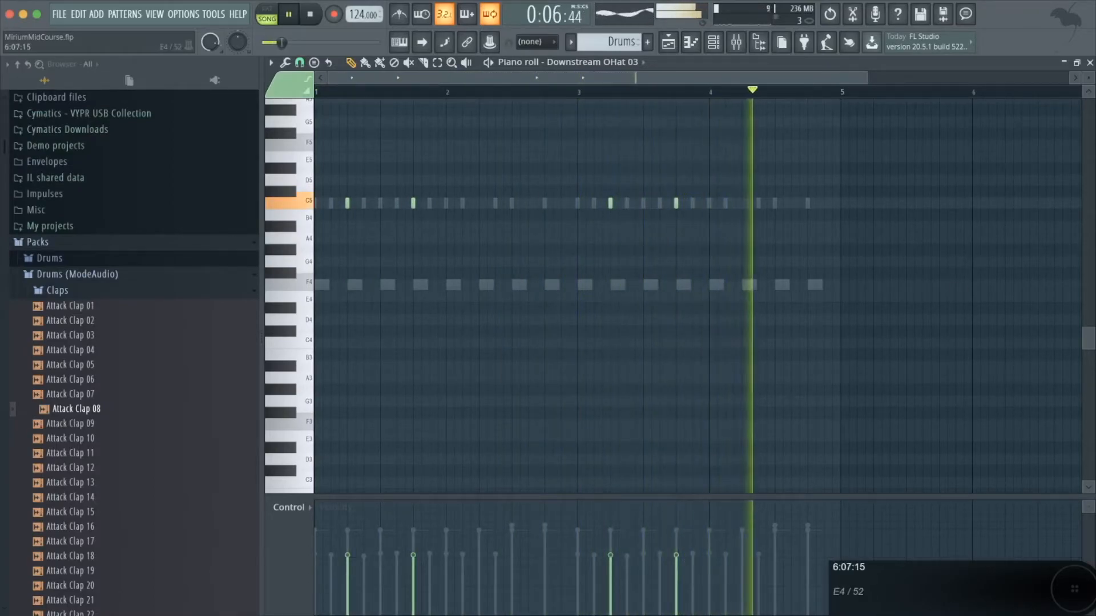
# - Open the Attack Clap 08 piano roll, draw a C5 note at step 13 of bar 1, and play it back
pyautogui.press('space')
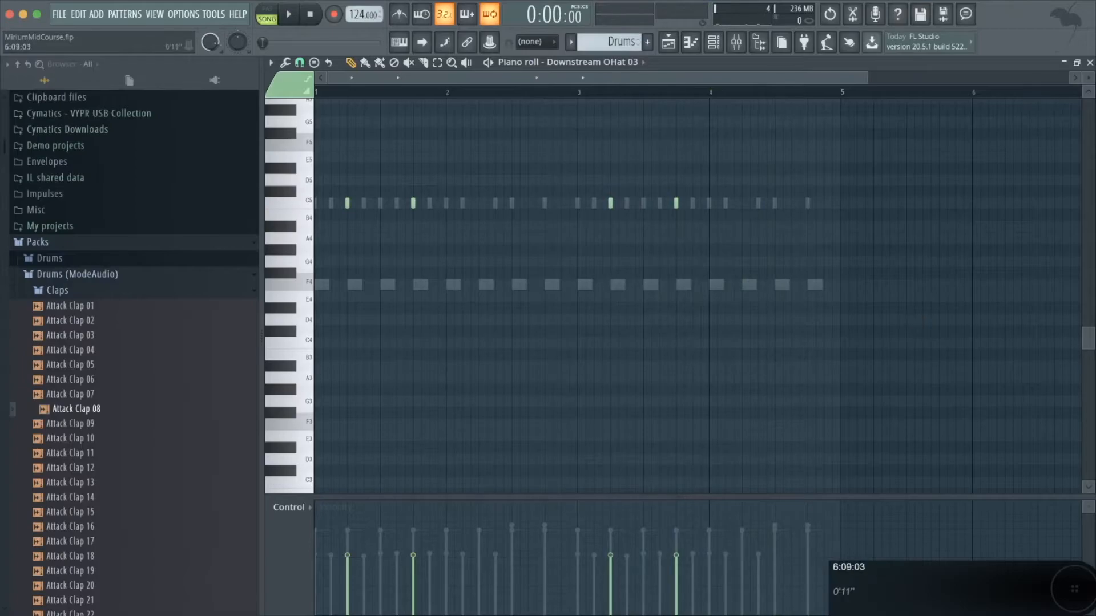
pyautogui.click(1090, 64)
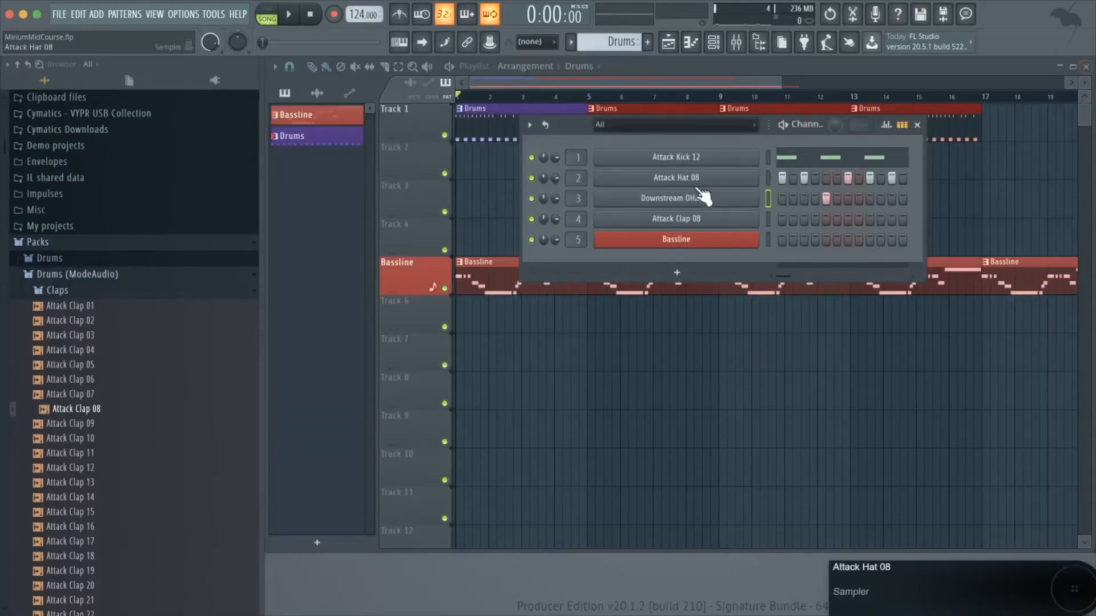
pyautogui.rightClick(722, 219)
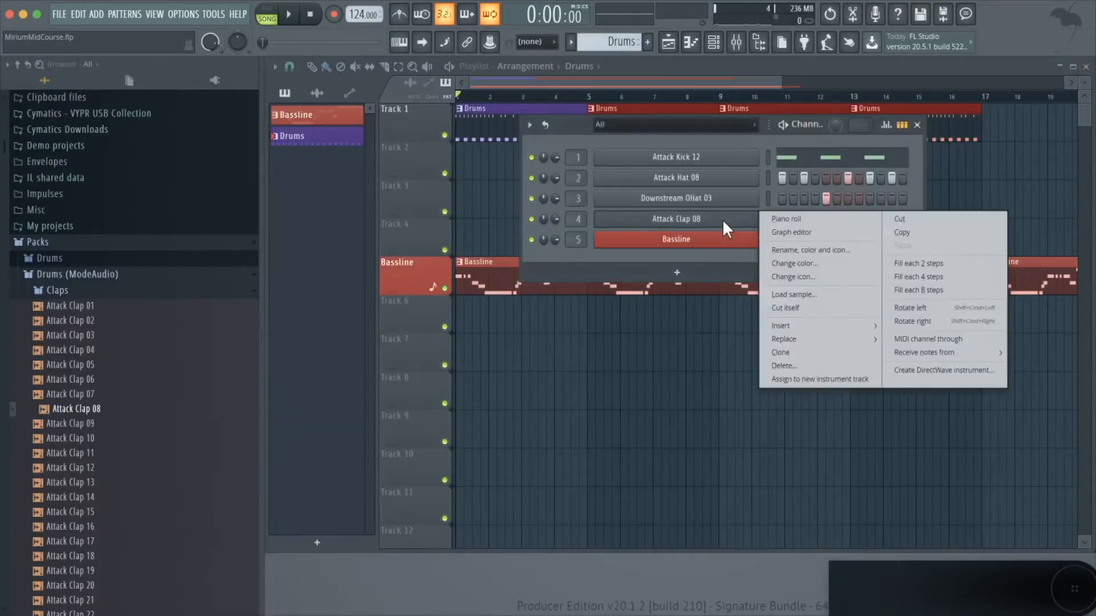
pyautogui.click(787, 219)
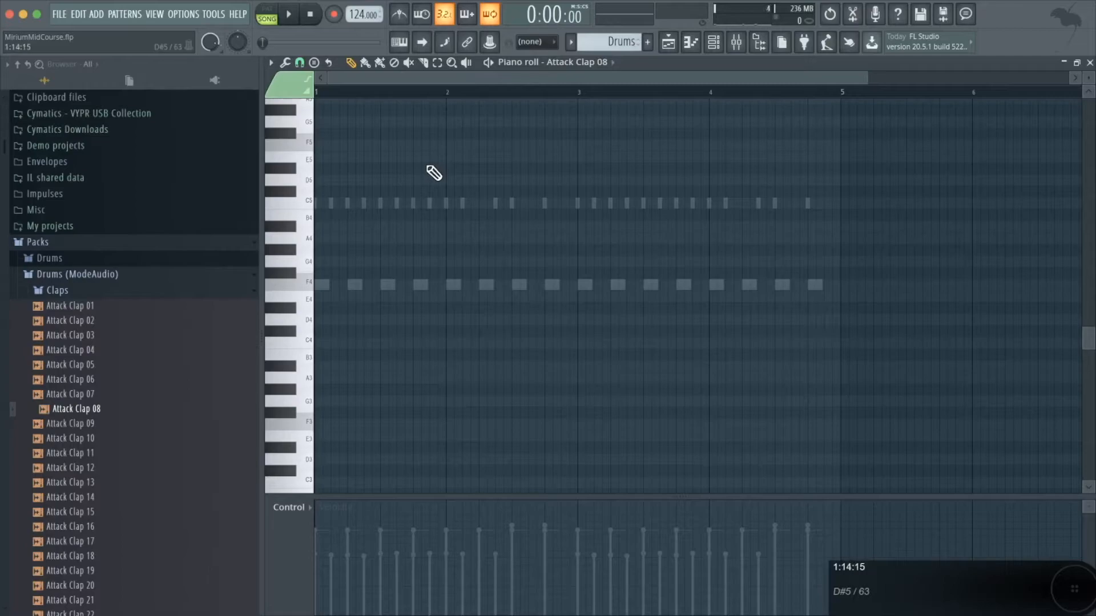
pyautogui.press('space')
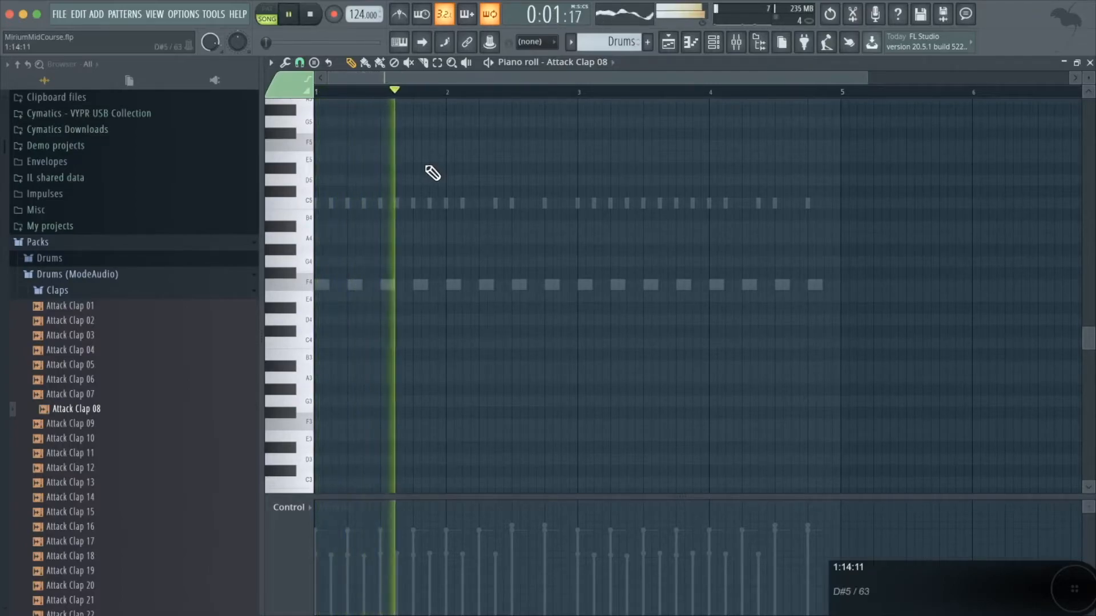
pyautogui.press('space')
pyautogui.click(413, 203)
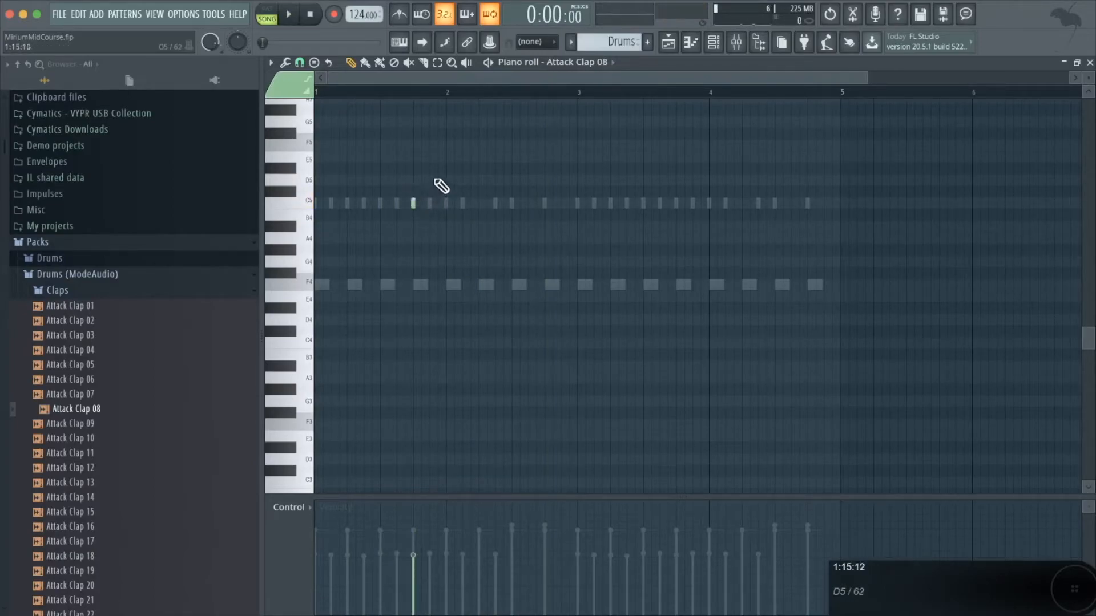
pyautogui.press('space')
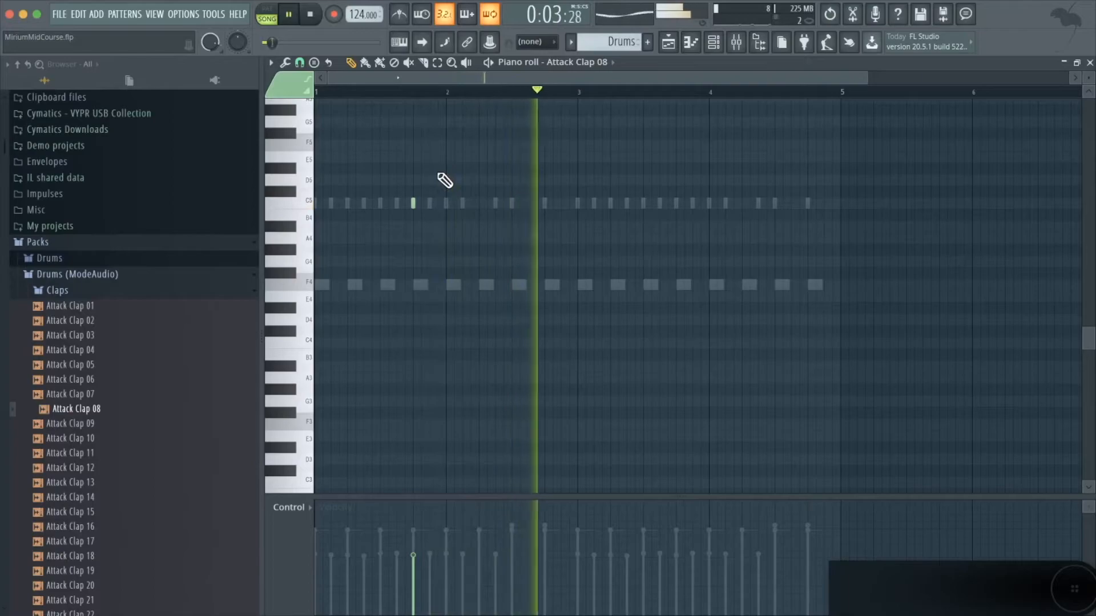
pyautogui.press('space')
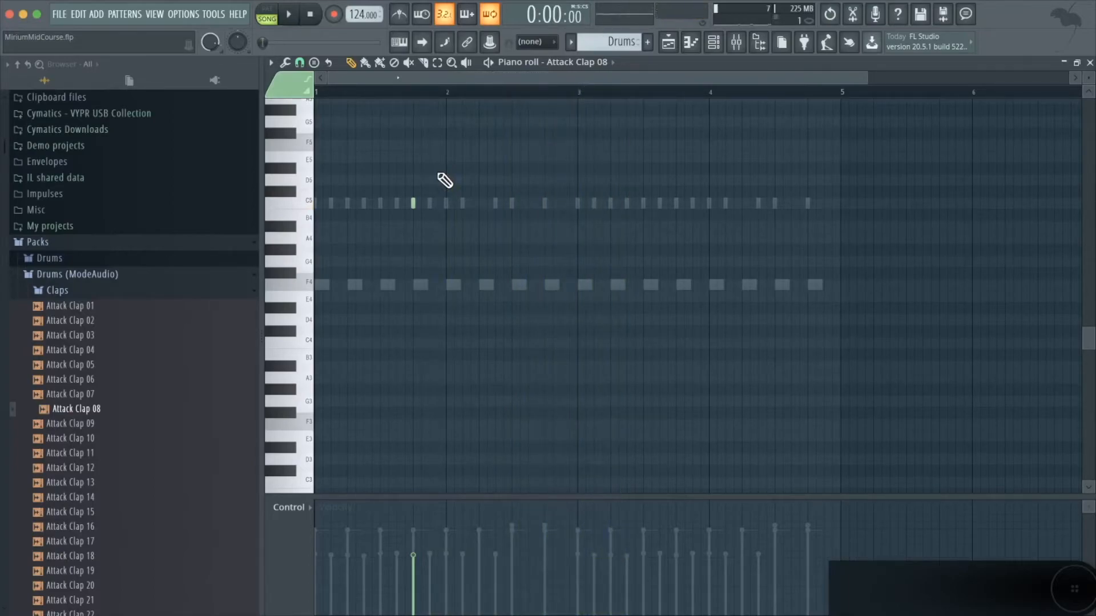
# - Try a C5 clap note at step 7 of bar 2, play it back, and remove it
pyautogui.click(495, 203)
pyautogui.press('space')
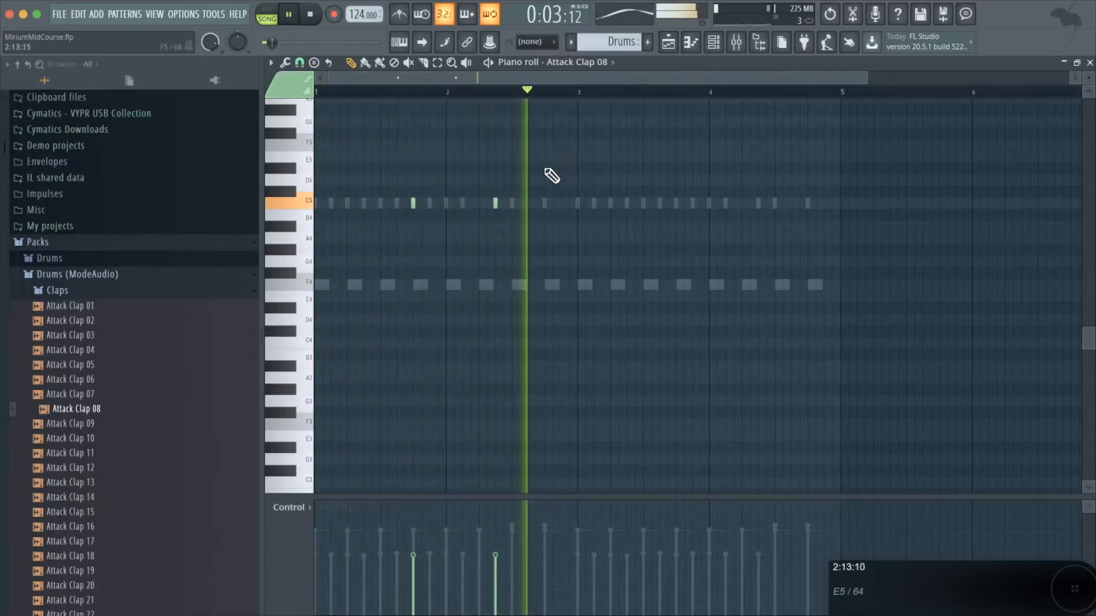
pyautogui.press('space')
pyautogui.rightClick(495, 202)
# - Draw a C5 clap note at step 9 of bar 2 and play back the rhythm
pyautogui.click(512, 203)
pyautogui.press('space')
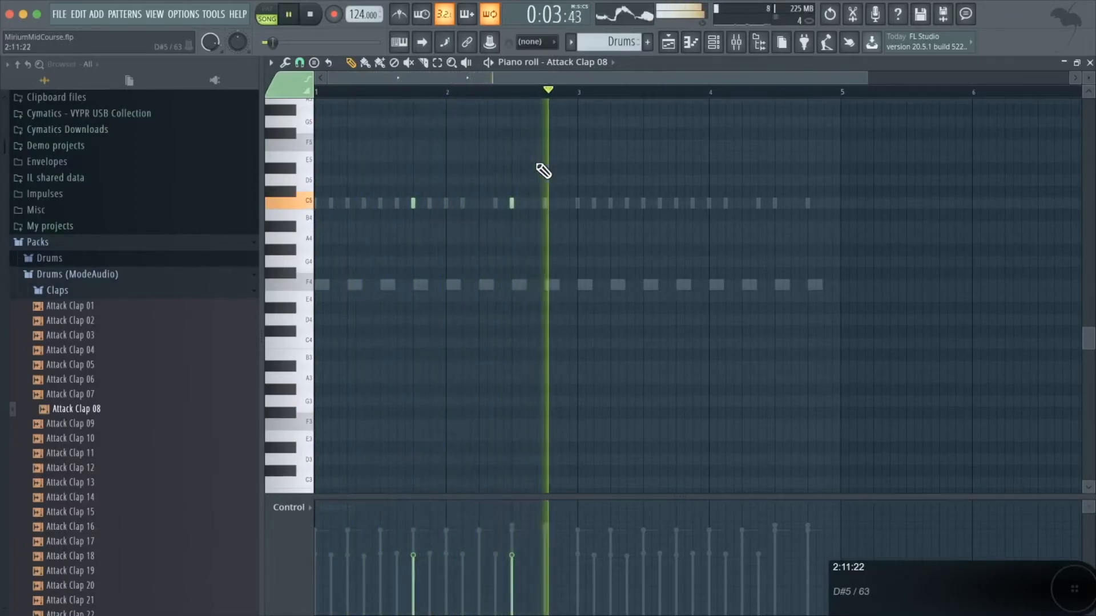
pyautogui.press('space')
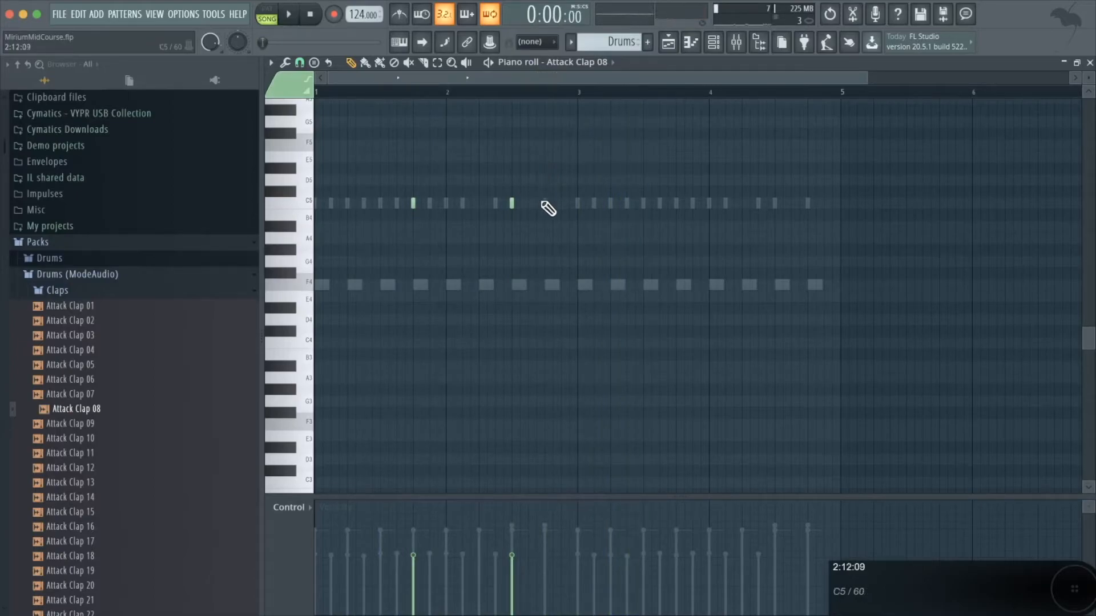
# - Try an additional C5 clap note at step 13 of bar 2, play it back, and remove it
pyautogui.click(544, 204)
pyautogui.press('space')
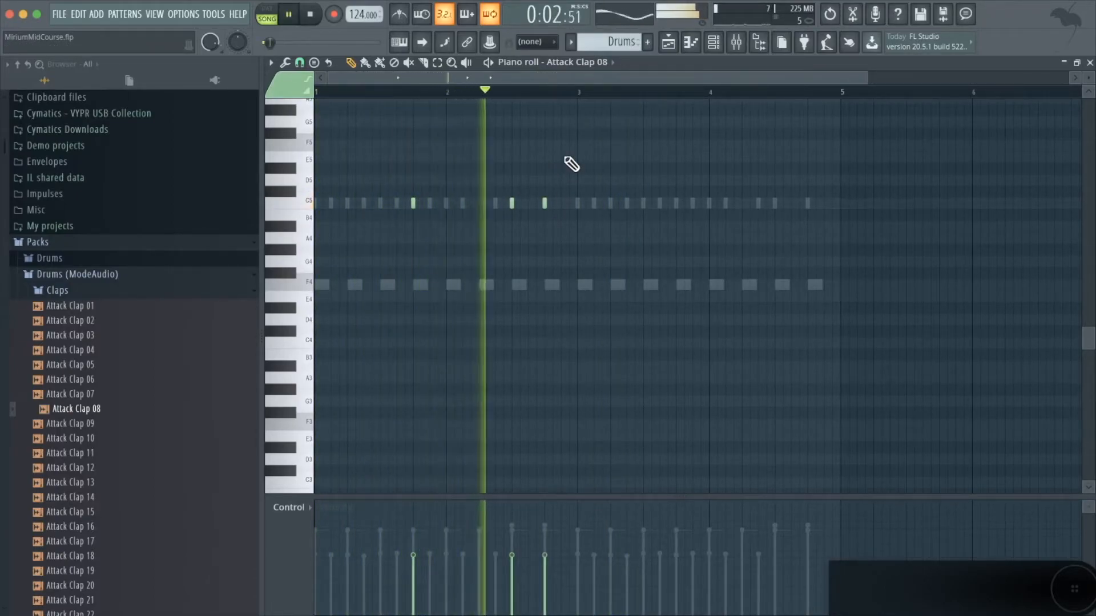
pyautogui.press('space')
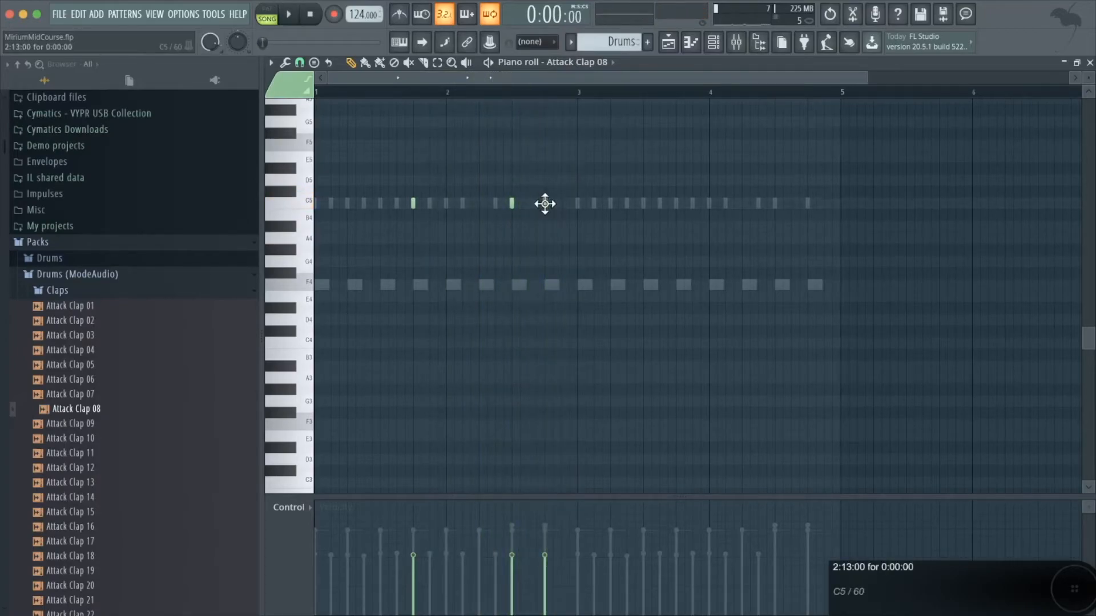
pyautogui.rightClick(543, 204)
# - Repeat the two-bar clap rhythm in bars 3 and 4, and split the Drums pattern by channel
pyautogui.moveTo(562, 178); pyautogui.dragTo(677, 205)
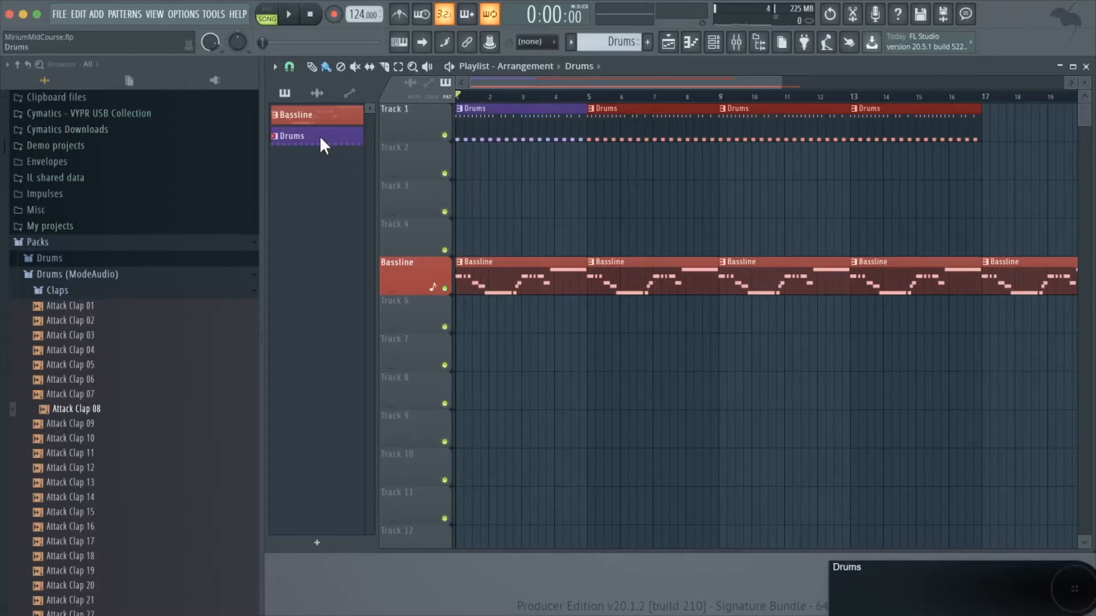
pyautogui.click(610, 40)
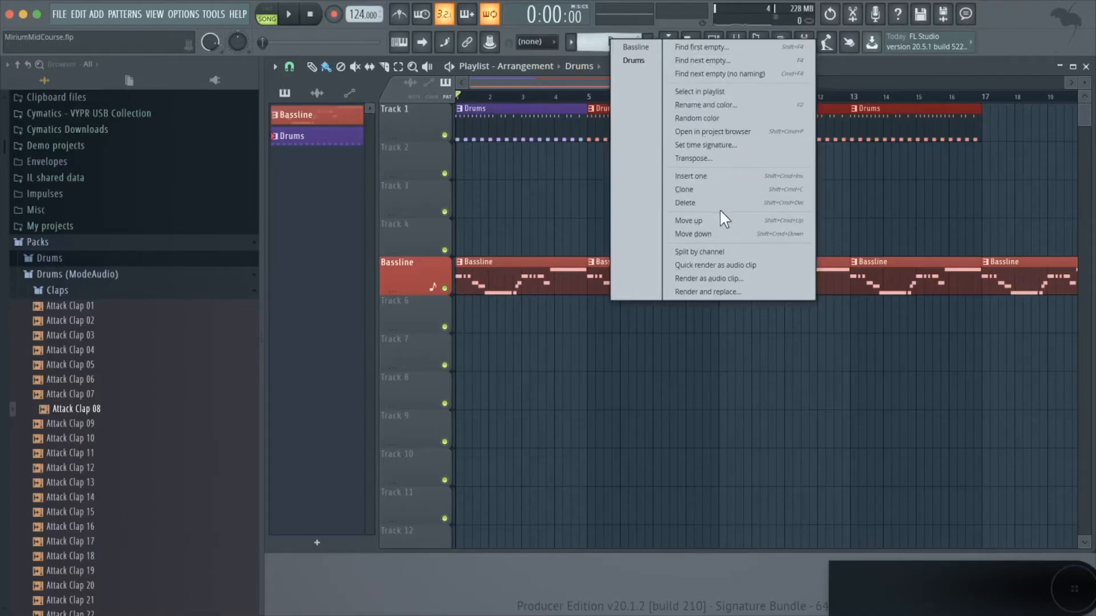
pyautogui.click(721, 248)
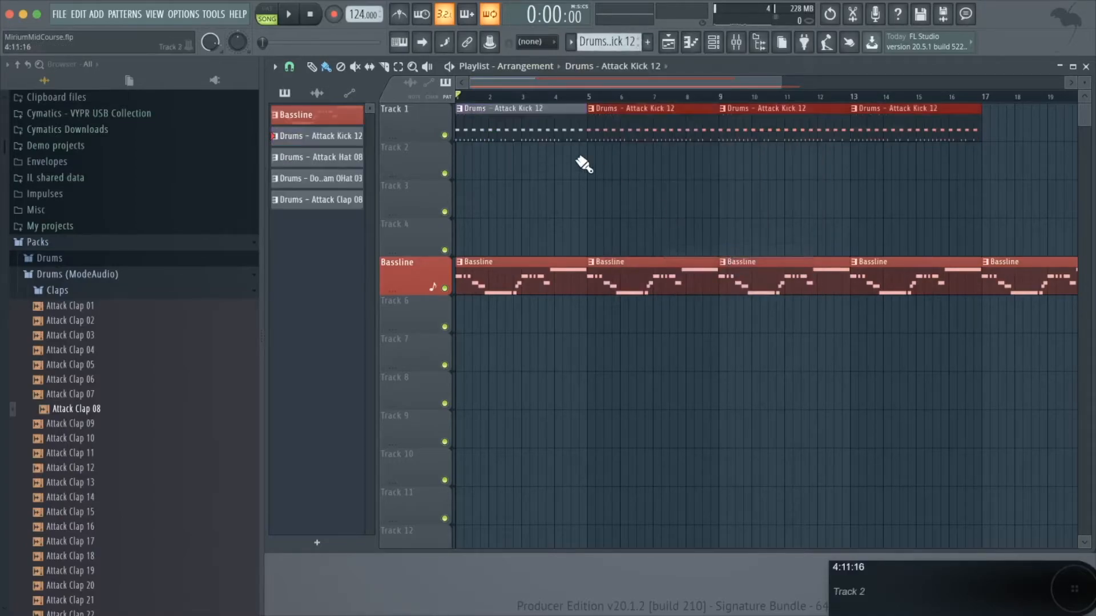
# - Move the four Attack Kick 12 clips to Track 6 and the first Attack Hat 08 clip to Track 2
pyautogui.moveTo(526, 114); pyautogui.dragTo(522, 211)
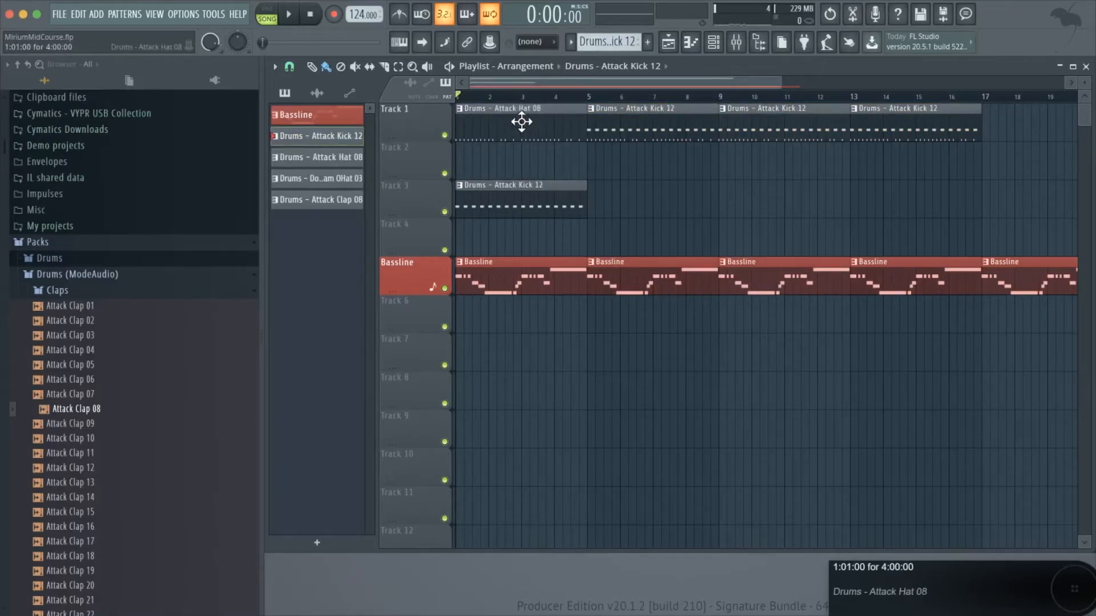
pyautogui.moveTo(524, 123); pyautogui.dragTo(524, 162)
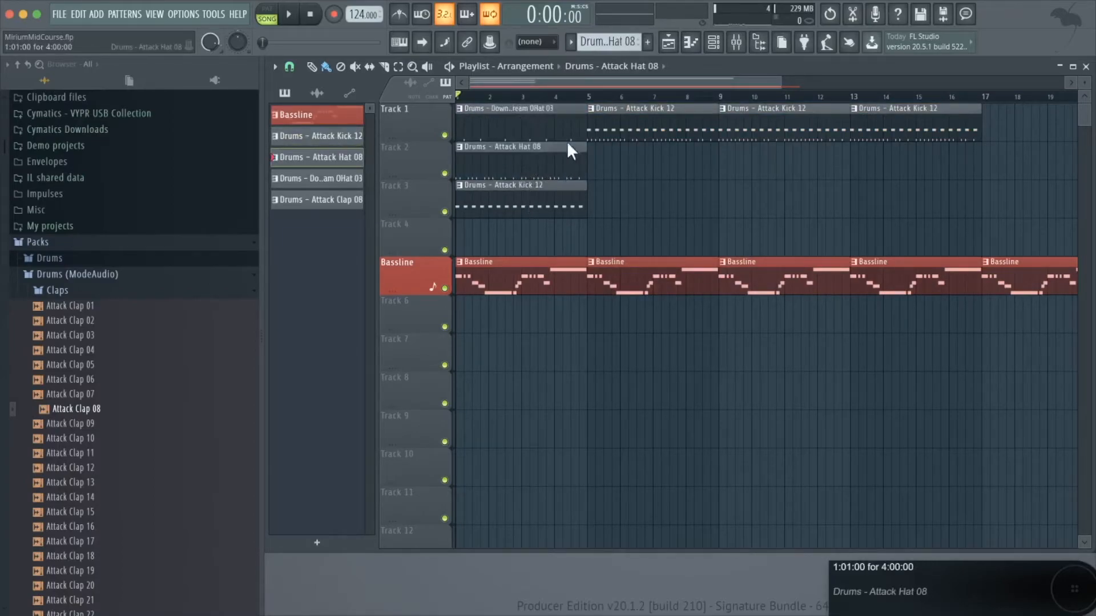
pyautogui.moveTo(530, 199); pyautogui.dragTo(521, 334)
pyautogui.moveTo(638, 111); pyautogui.dragTo(641, 315)
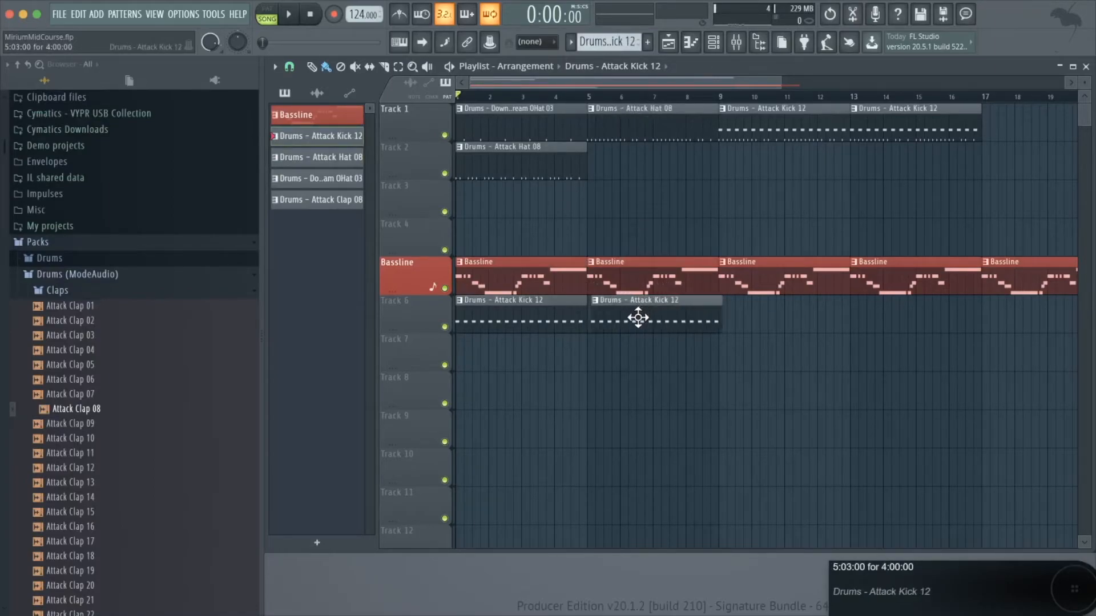
pyautogui.moveTo(773, 108); pyautogui.dragTo(772, 339)
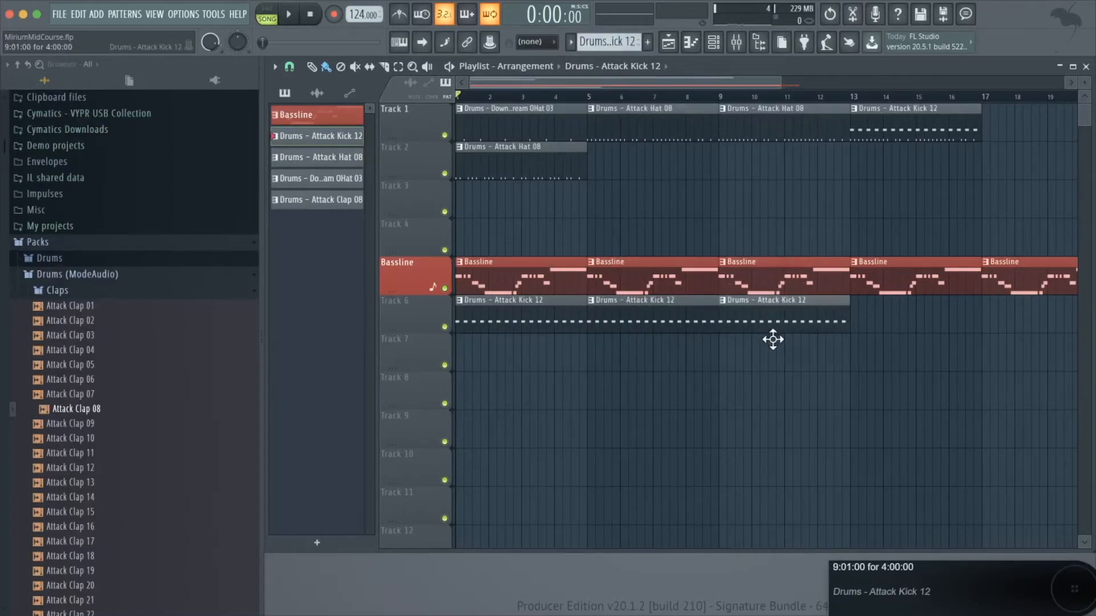
pyautogui.moveTo(919, 115); pyautogui.dragTo(917, 326)
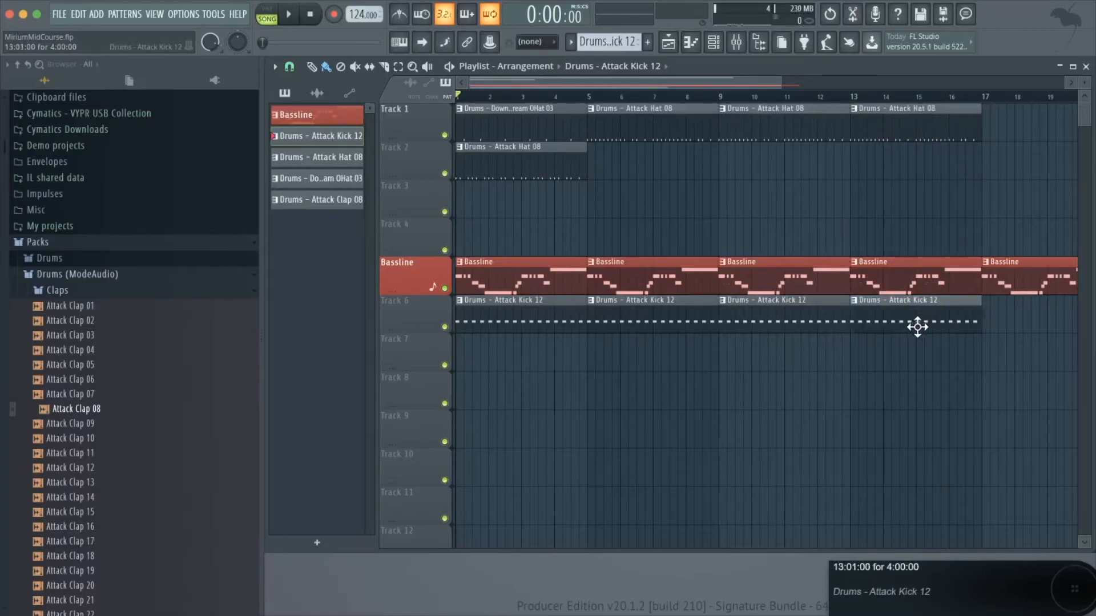
pyautogui.moveTo(1025, 144); pyautogui.dragTo(559, 126)
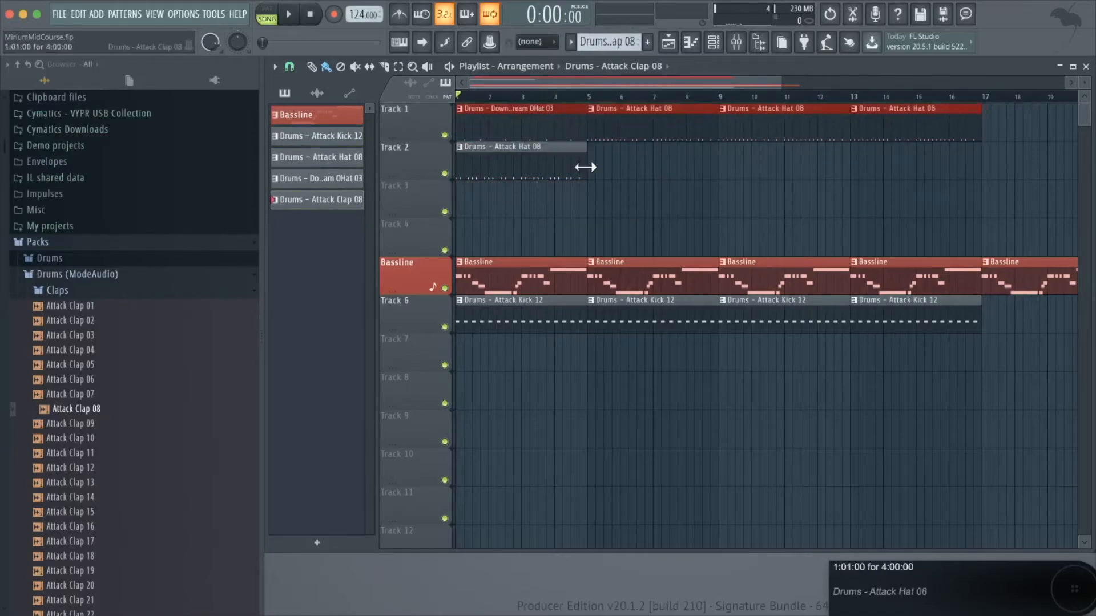
pyautogui.click(667, 207)
pyautogui.rightClick(676, 206)
pyautogui.rightClick(642, 140)
# - Move the remaining three Attack Hat 08 clips from Track 1 to Track 2 at bars 5, 9 and 13
pyautogui.moveTo(641, 173); pyautogui.dragTo(645, 190)
pyautogui.moveTo(765, 133); pyautogui.dragTo(769, 170)
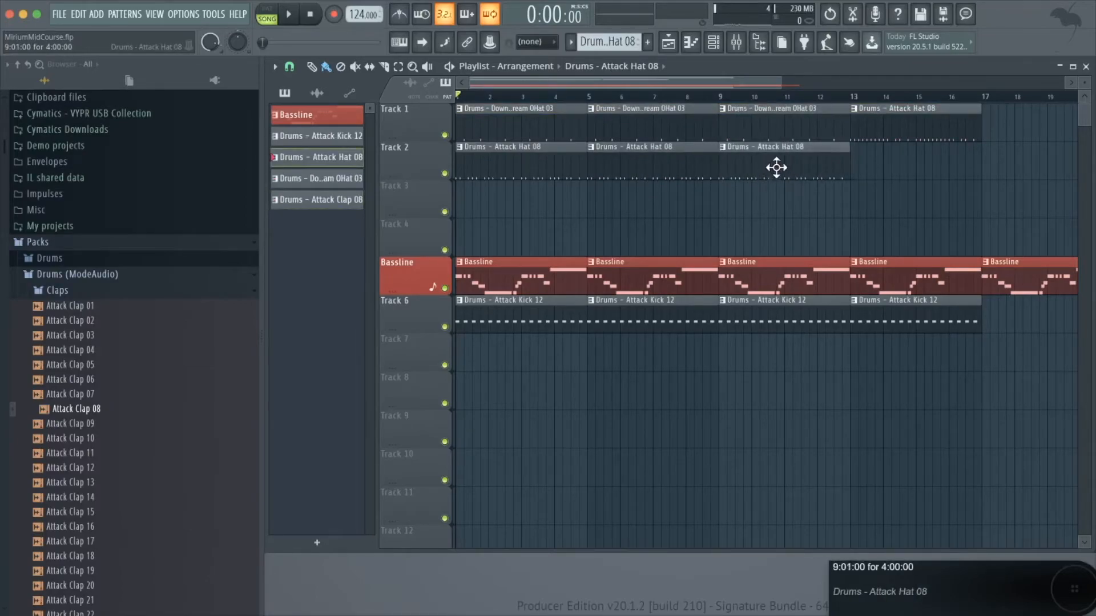
pyautogui.moveTo(880, 128); pyautogui.dragTo(882, 171)
# - Sort the remaining drum clips by sound, with Attack Kick 12 on Track 1, Downstream OHat 03 on Track 3 and Attack Clap 08 on Track 4
pyautogui.moveTo(904, 127); pyautogui.dragTo(908, 217)
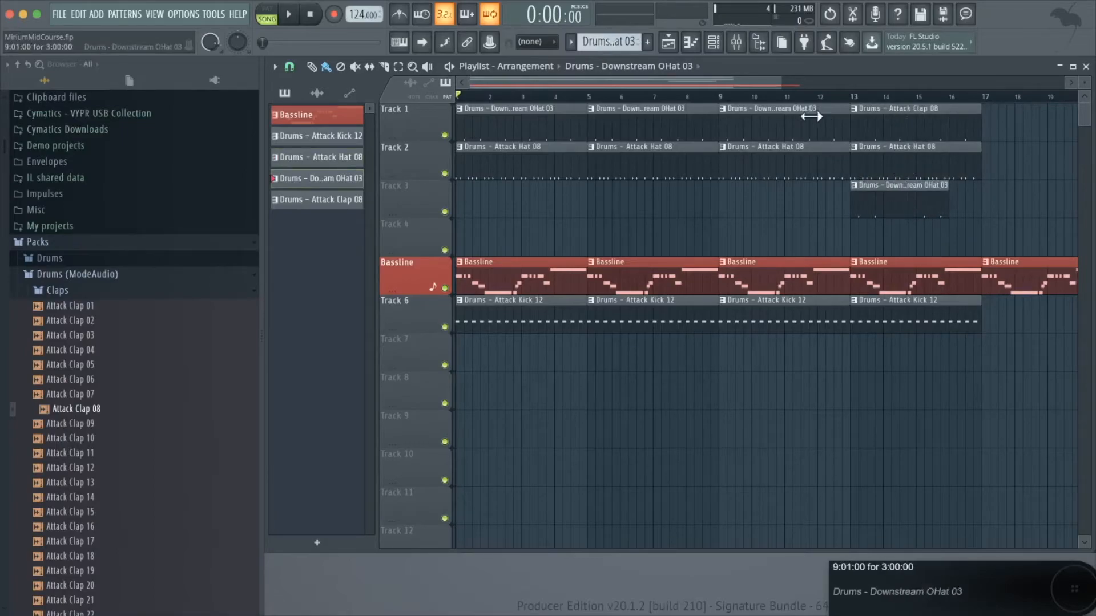
pyautogui.moveTo(753, 119); pyautogui.dragTo(751, 208)
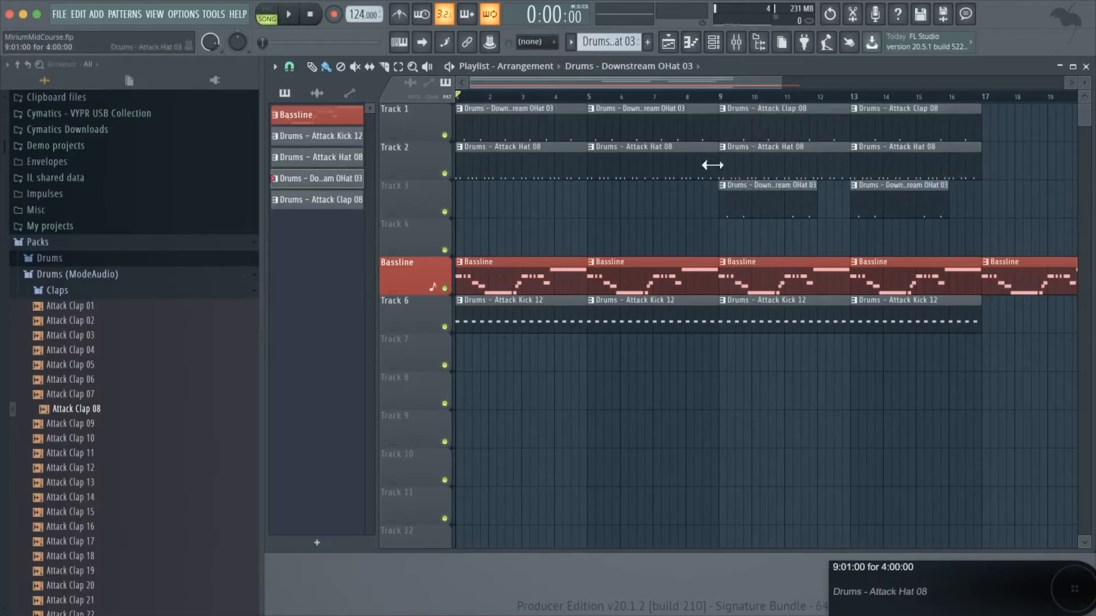
pyautogui.moveTo(628, 122); pyautogui.dragTo(629, 208)
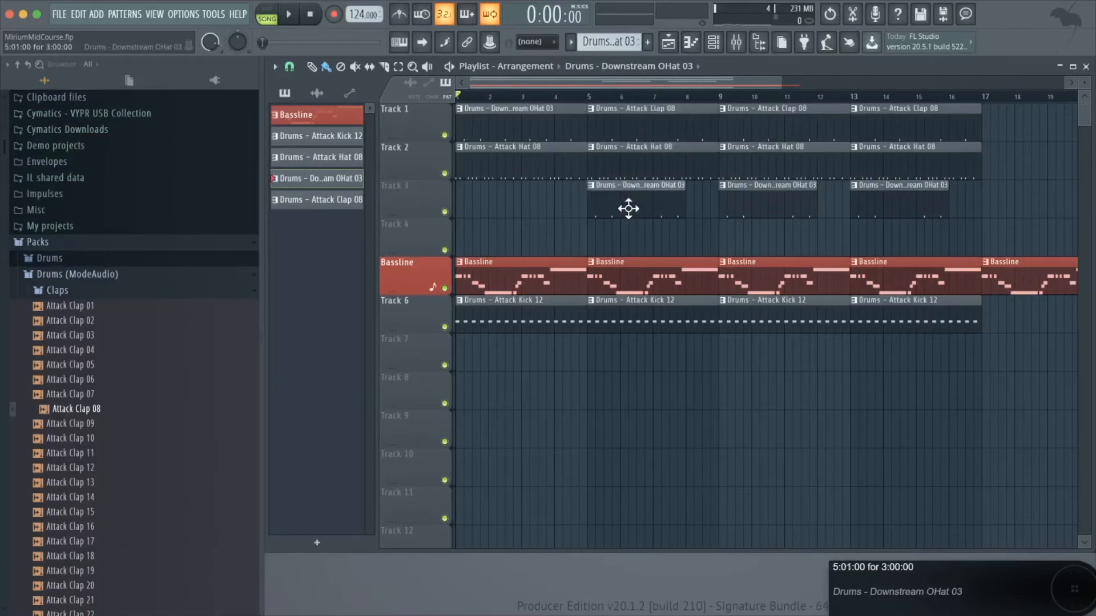
pyautogui.moveTo(500, 118); pyautogui.dragTo(499, 207)
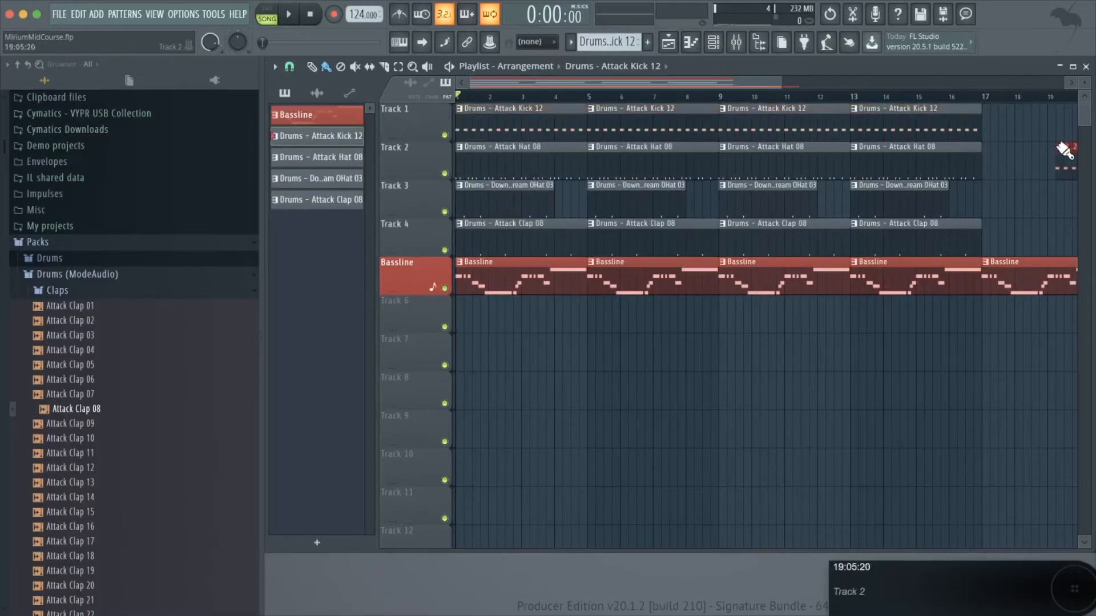
# - Delete the stray Attack Kick 12 clip at bar 19 on Track 2
pyautogui.click(1059, 147)
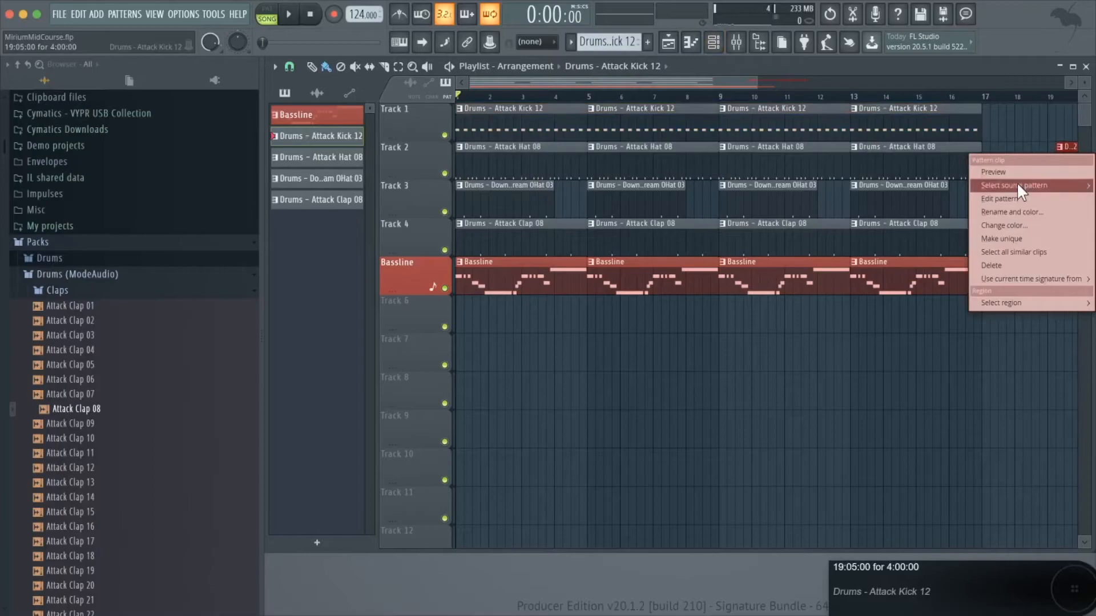
pyautogui.click(1061, 139)
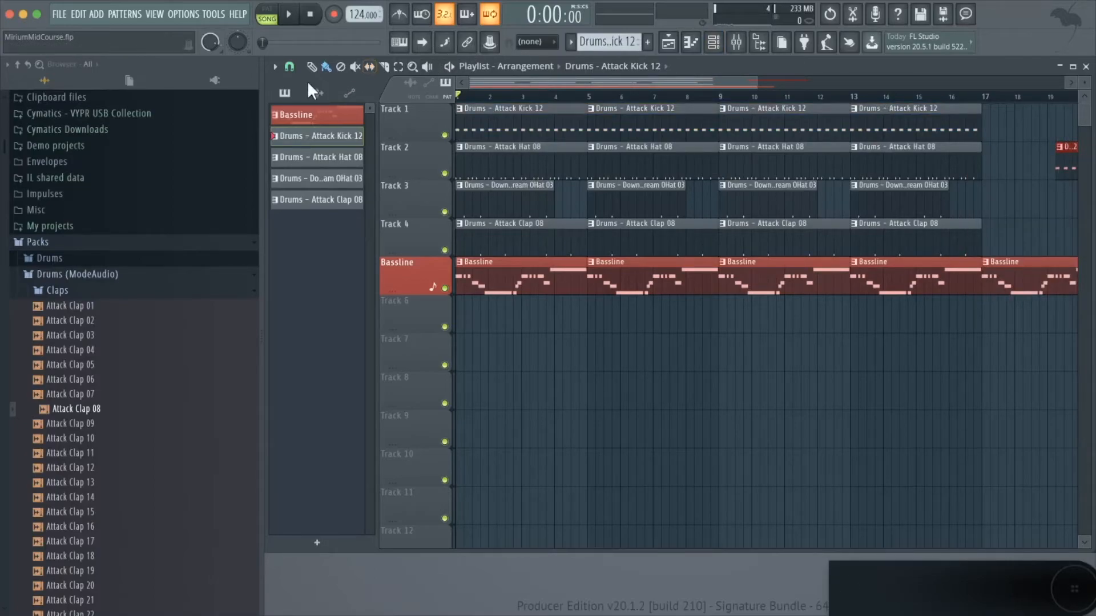
pyautogui.rightClick(1063, 150)
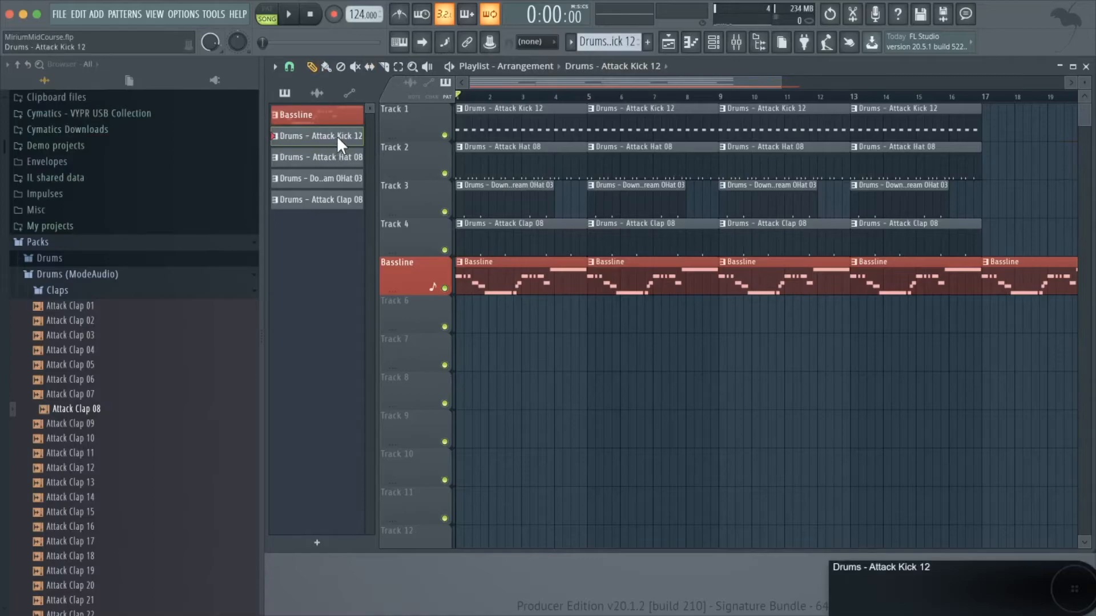
# - Group Tracks 2, 3 and 4 with the track above so they sit under Track 1
pyautogui.rightClick(409, 164)
pyautogui.click(445, 283)
pyautogui.rightClick(414, 199)
pyautogui.click(448, 321)
pyautogui.rightClick(409, 242)
pyautogui.click(445, 360)
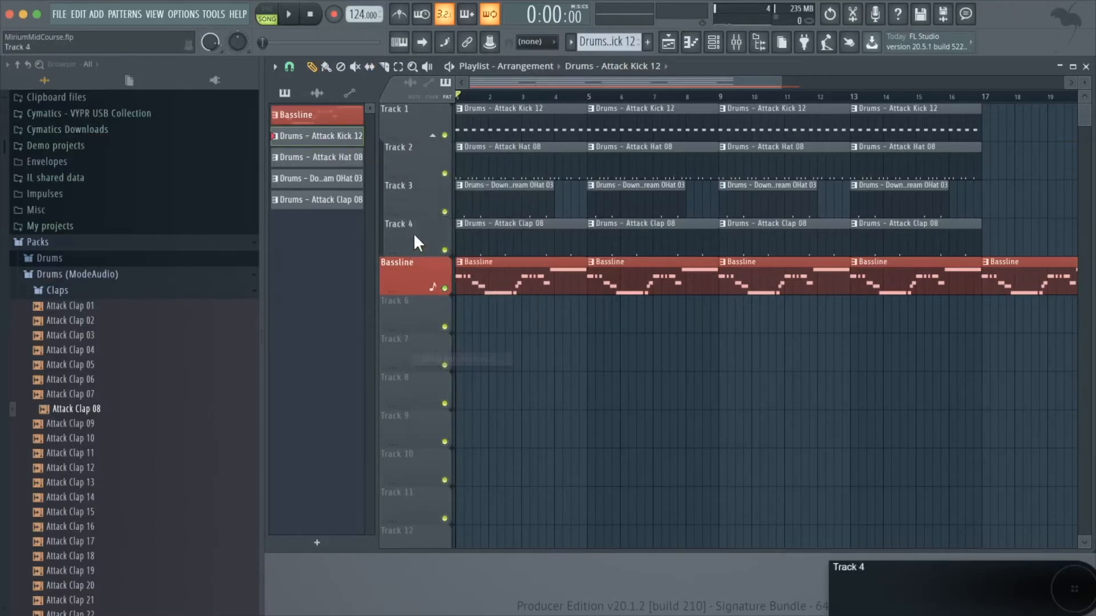
# - Rename Track 1 as Kick and color it purple
pyautogui.rightClick(416, 117)
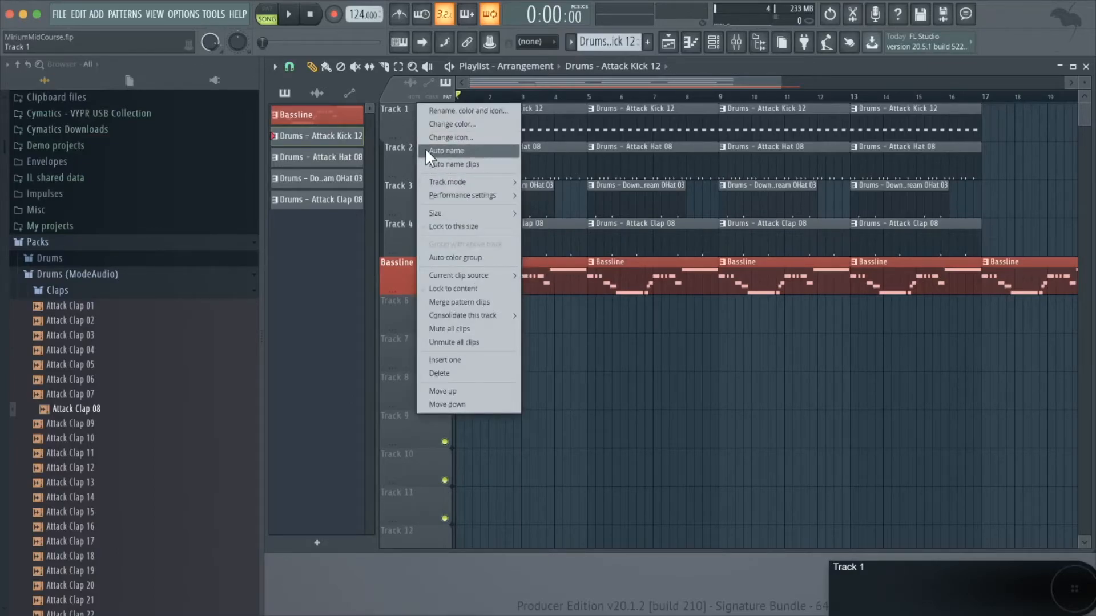
pyautogui.click(457, 113)
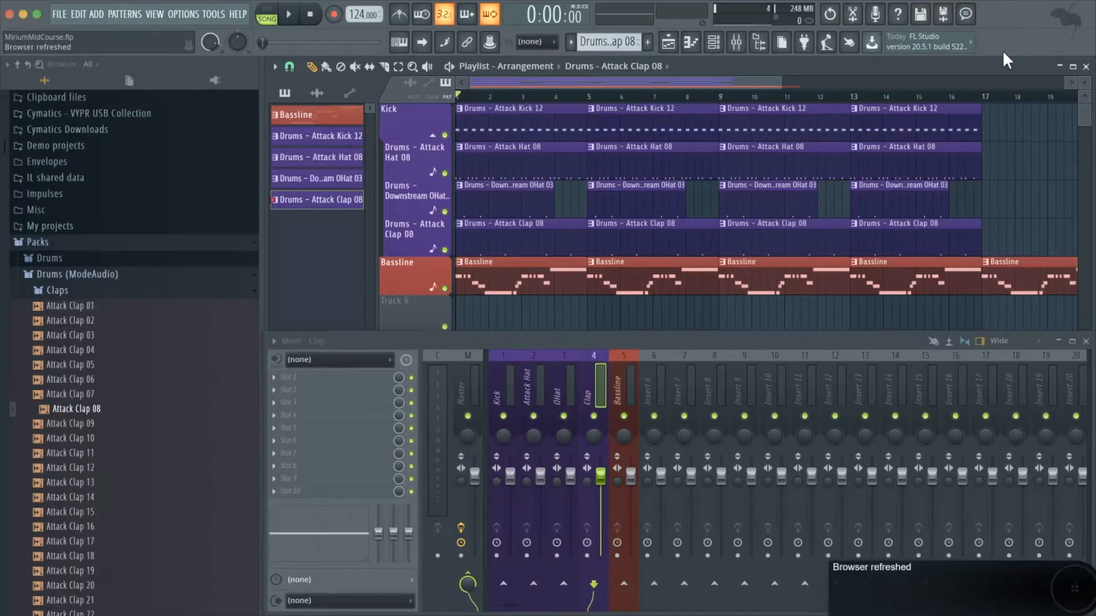
# - Add a new Sytrus synth channel from the recent files in the browser
pyautogui.press('F6')
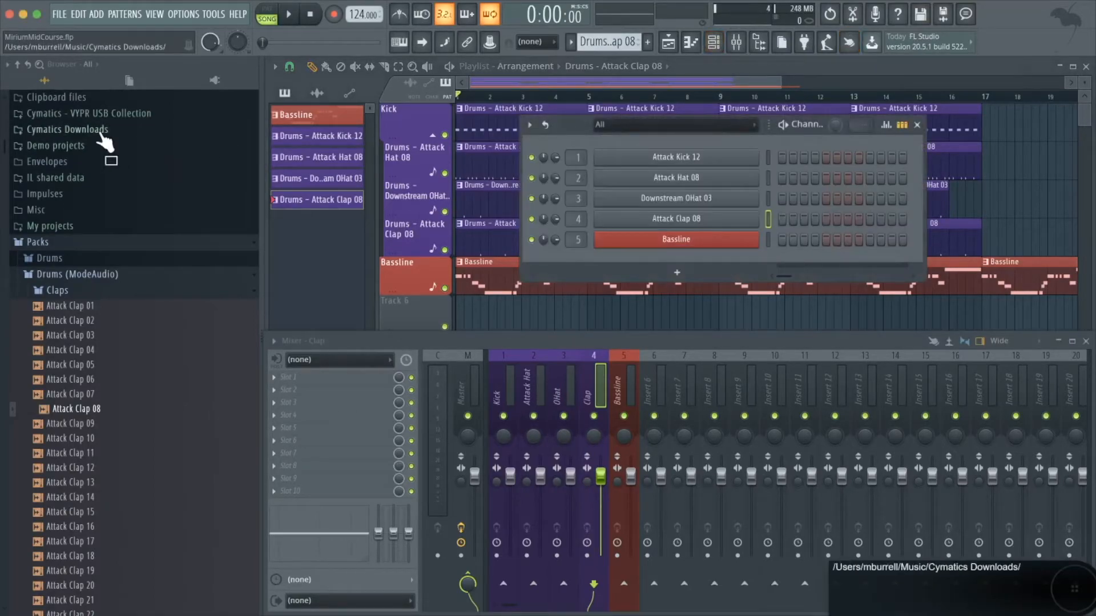
pyautogui.scroll(3, 95, 118)
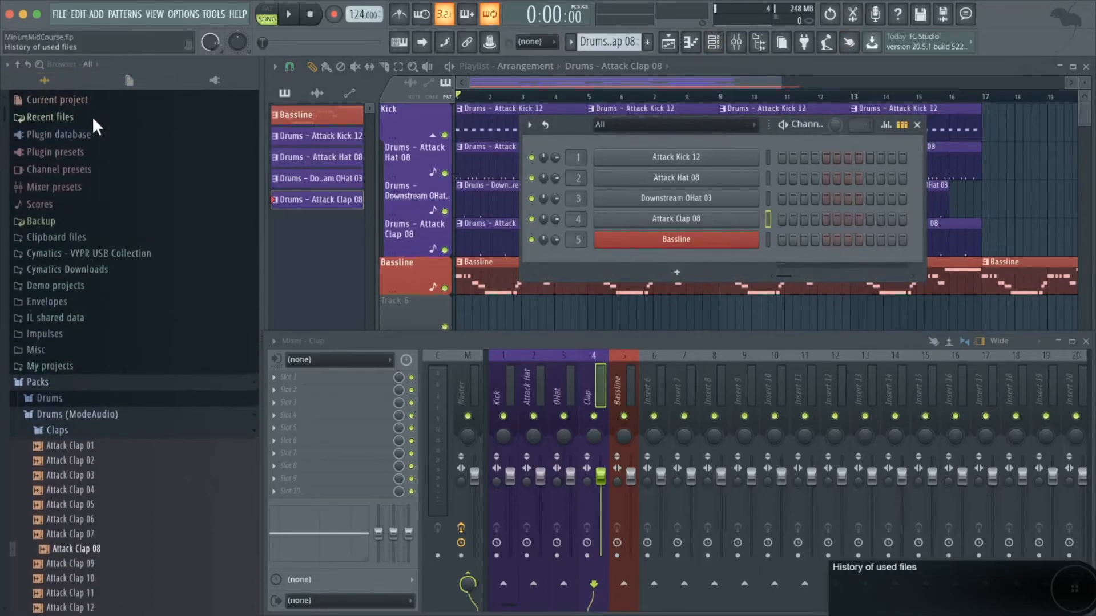
pyautogui.click(74, 115)
pyautogui.moveTo(528, 265); pyautogui.dragTo(688, 248)
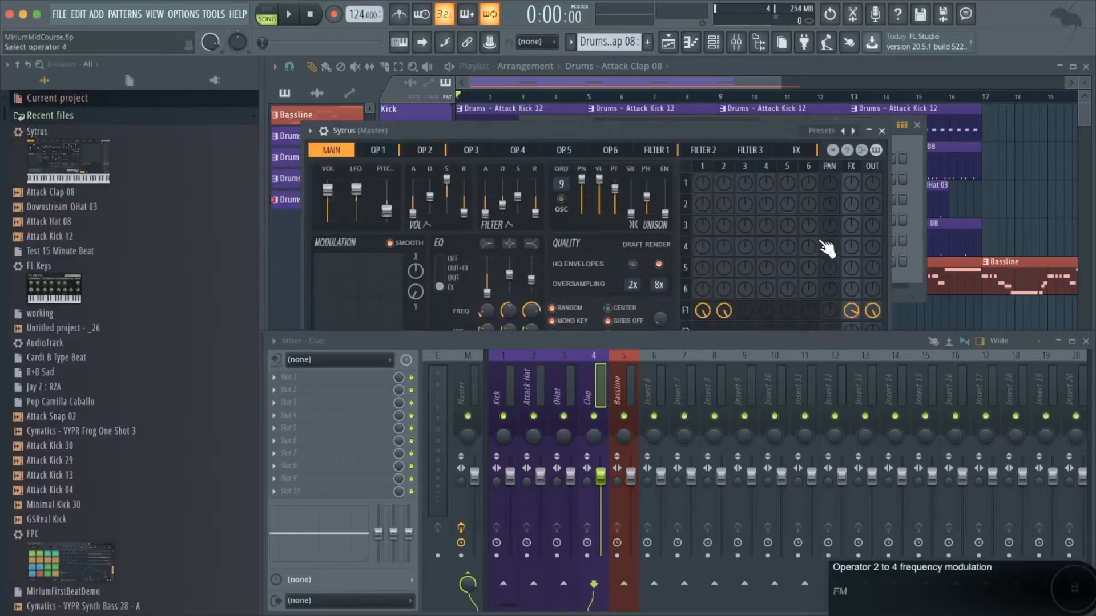
pyautogui.moveTo(743, 128); pyautogui.dragTo(758, 58)
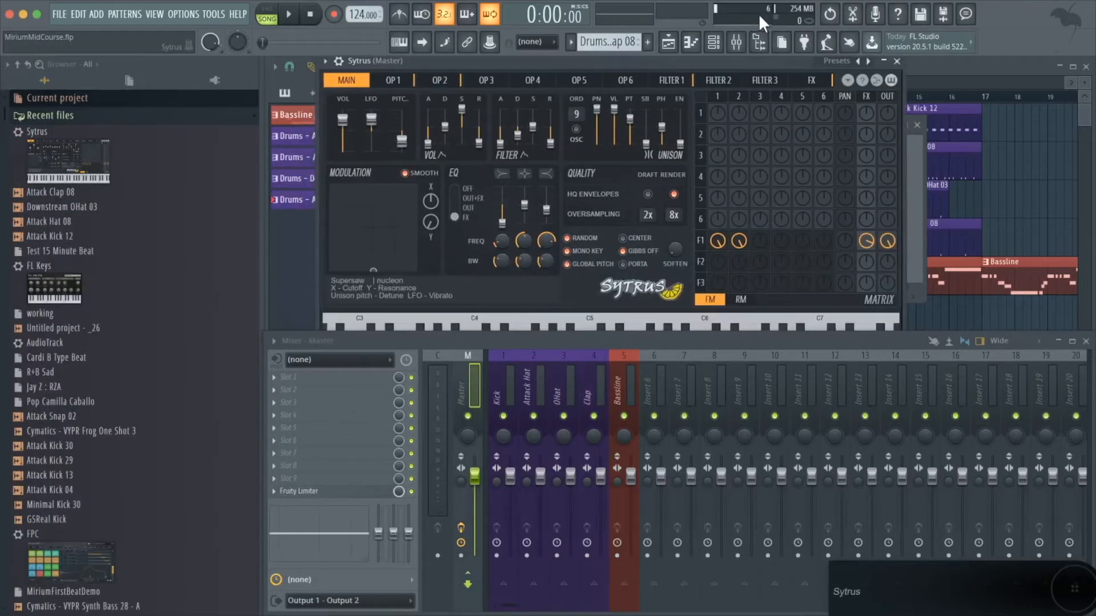
# - Load the Plucked preset Silk polyarp in Sytrus
pyautogui.click(837, 61)
pyautogui.moveTo(866, 274)
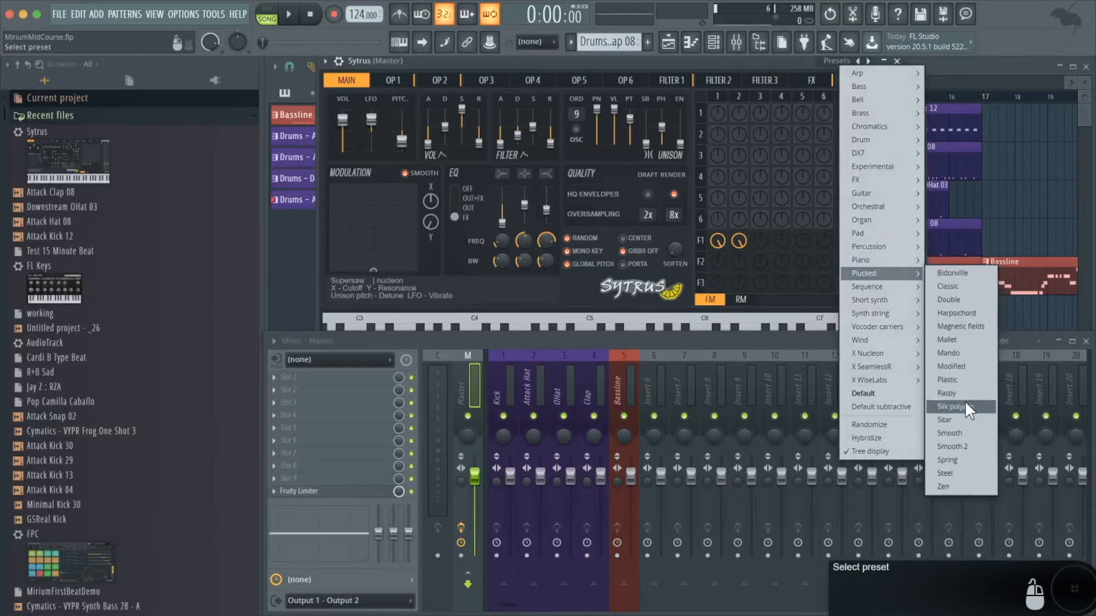
pyautogui.click(965, 400)
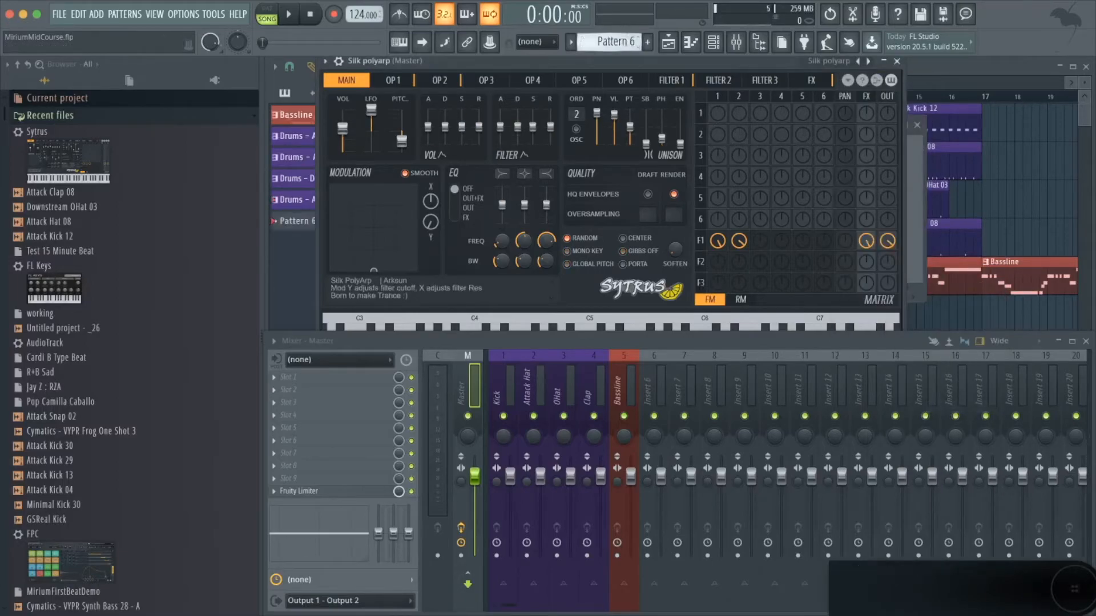
# - Rename Pattern 6 as Melody and color it yellow
pyautogui.rightClick(616, 41)
pyautogui.press('F2')
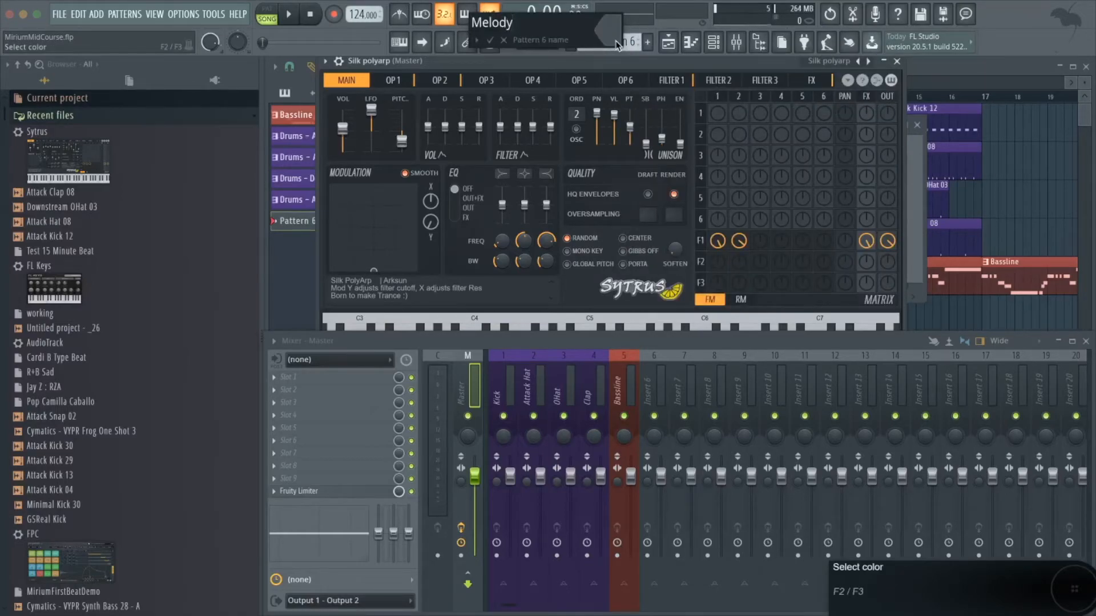
pyautogui.click(616, 31)
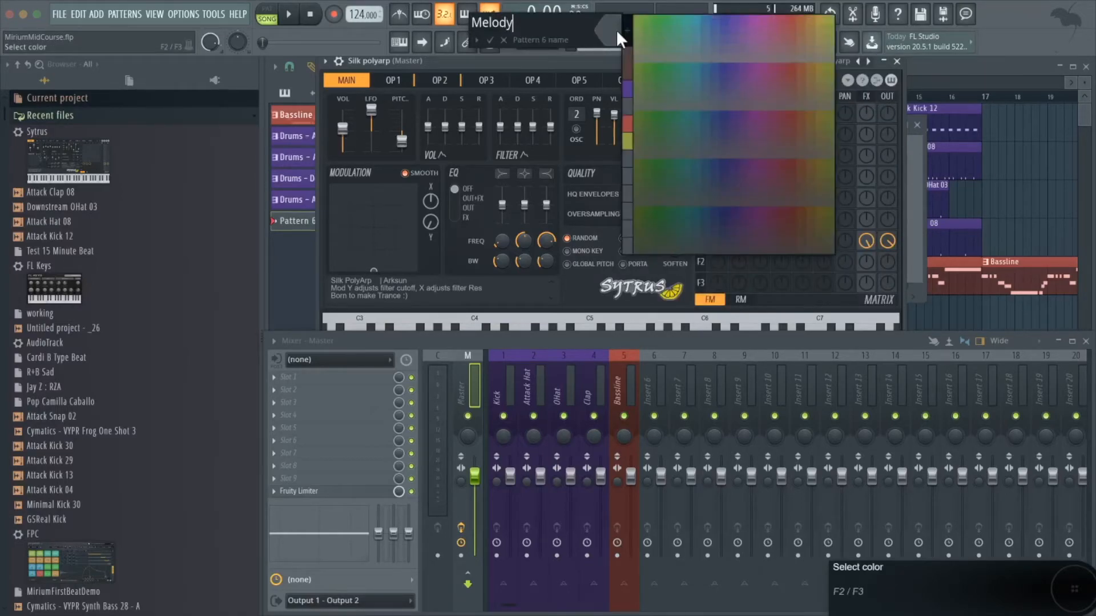
pyautogui.click(821, 18)
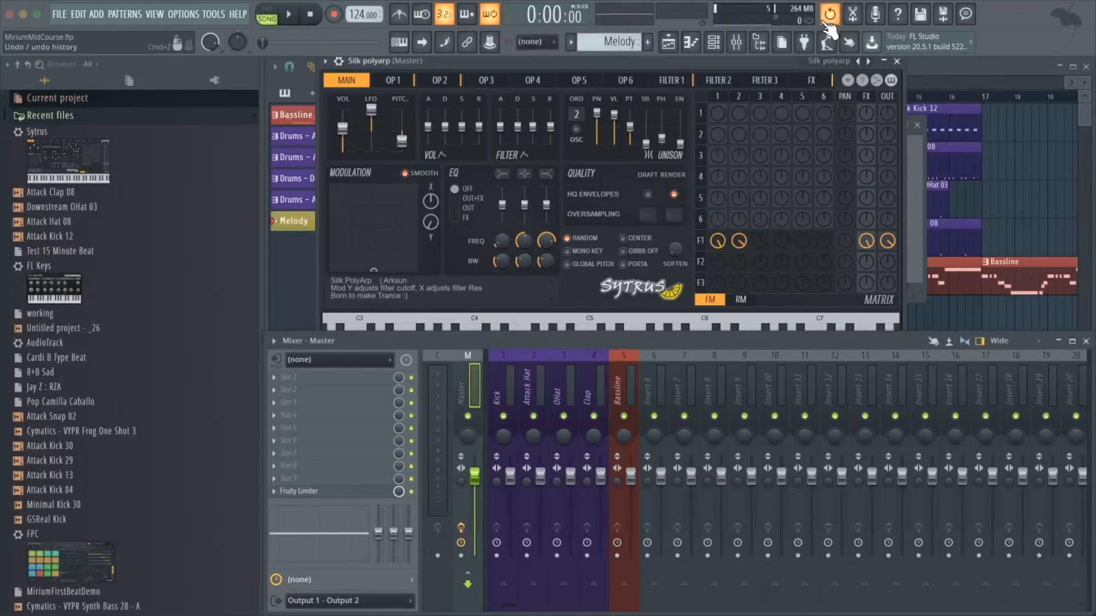
# - Close the Sytrus window, open the piano roll of the Silk polyarp channel and hide the mixer
pyautogui.moveTo(763, 61); pyautogui.dragTo(766, 97)
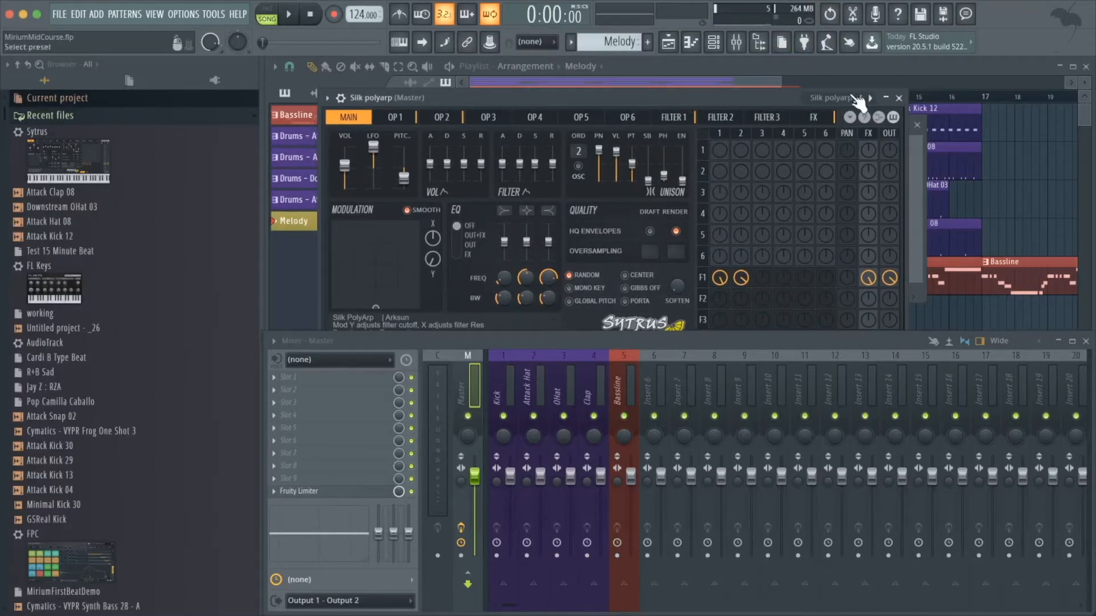
pyautogui.click(898, 98)
pyautogui.press('F6')
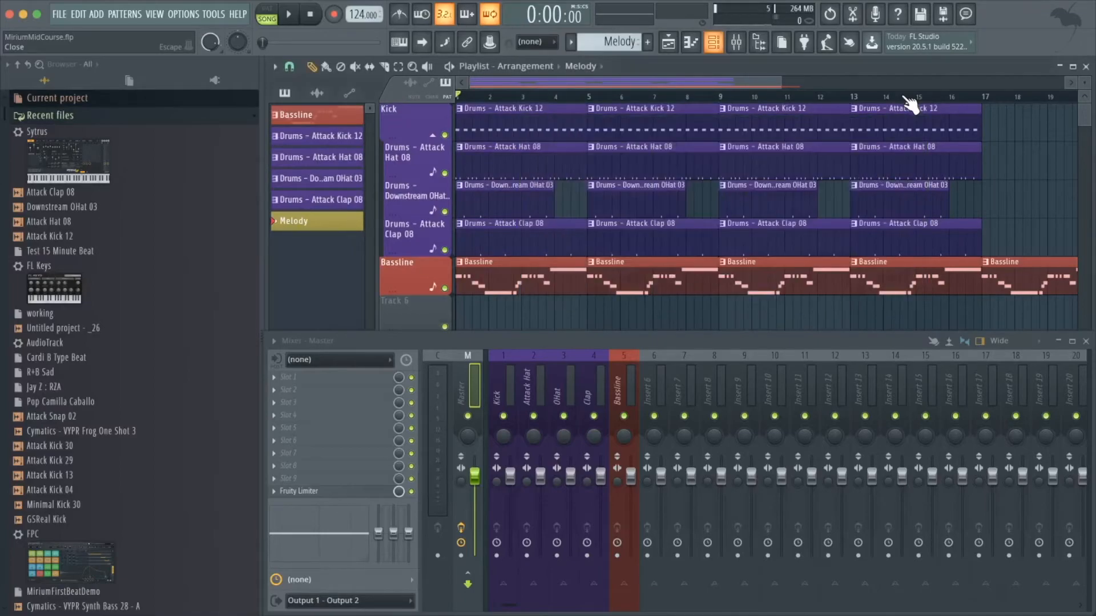
pyautogui.press('F6')
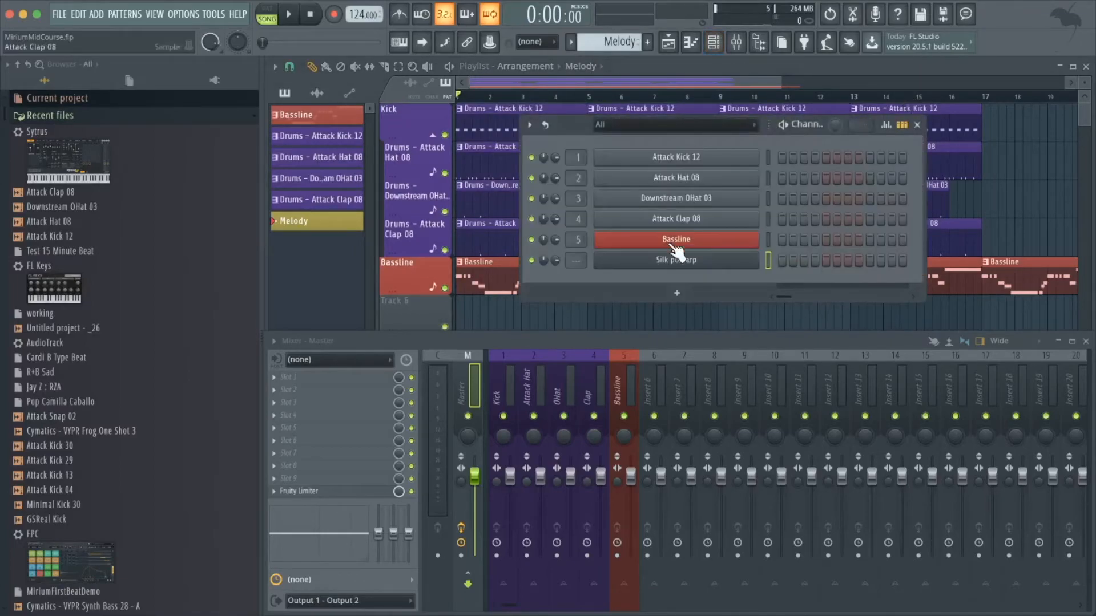
pyautogui.rightClick(691, 255)
pyautogui.click(788, 255)
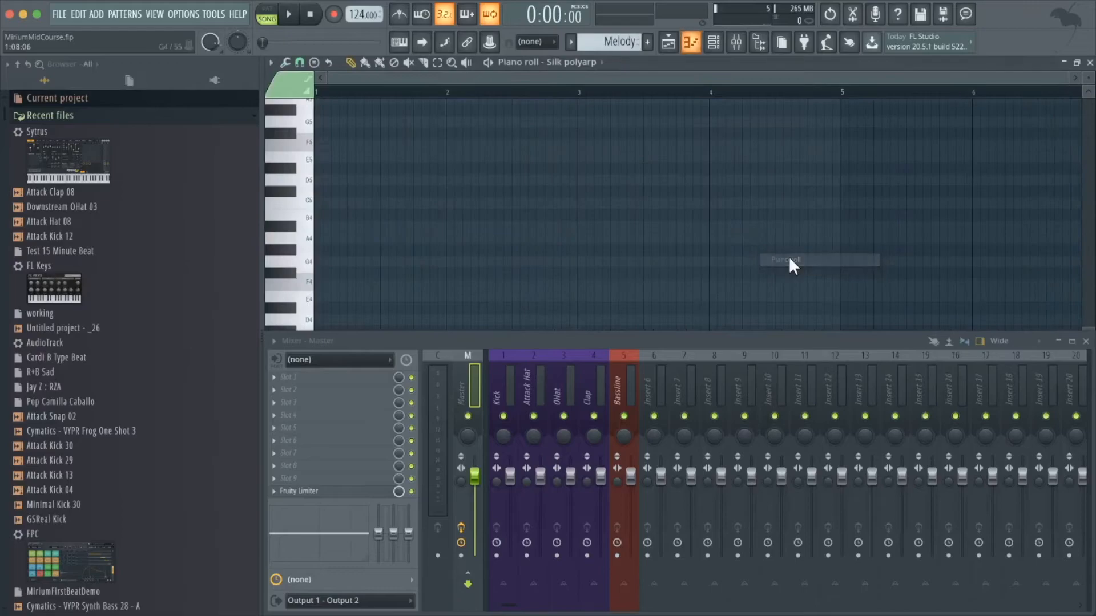
pyautogui.click(1086, 340)
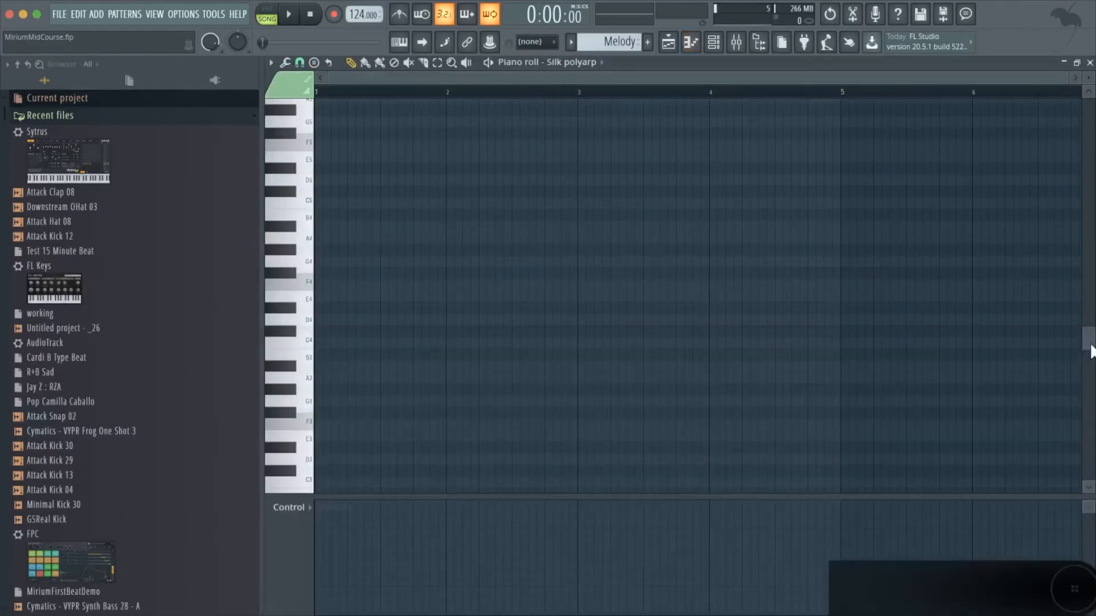
# - Record a four-bar two-note melody with Silk polyarp as notes and automation, and close the piano roll and channel rack
pyautogui.press('space')
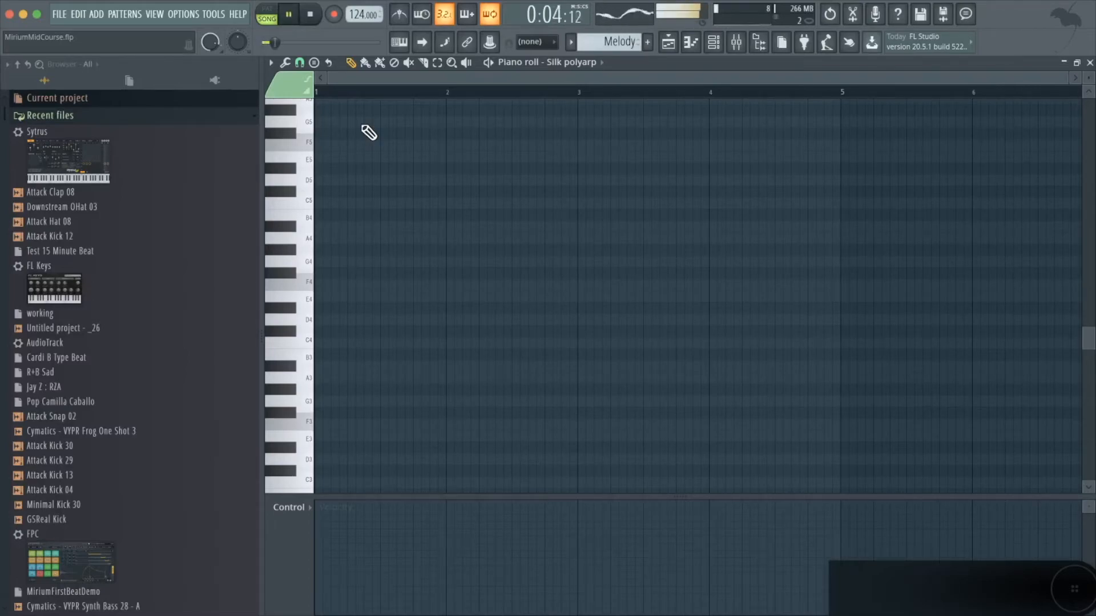
pyautogui.click(334, 15)
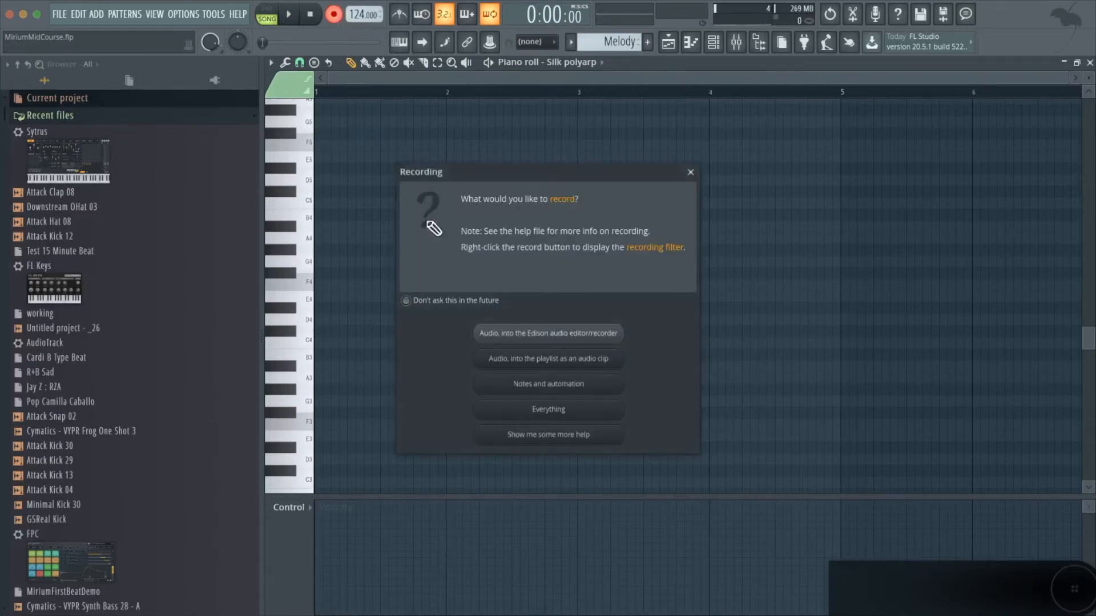
pyautogui.click(588, 382)
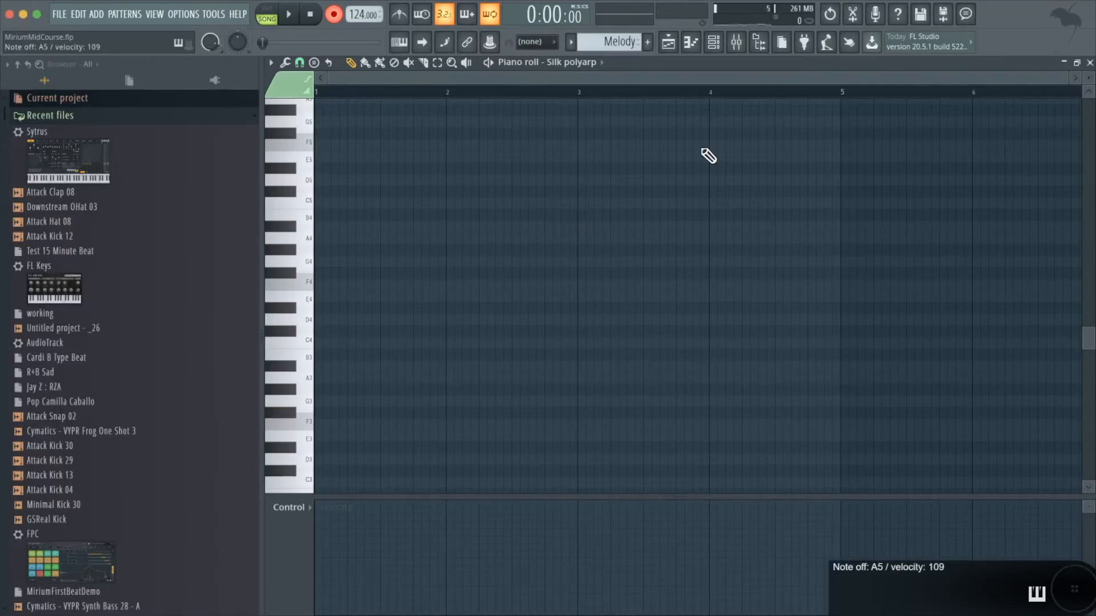
pyautogui.press('space')
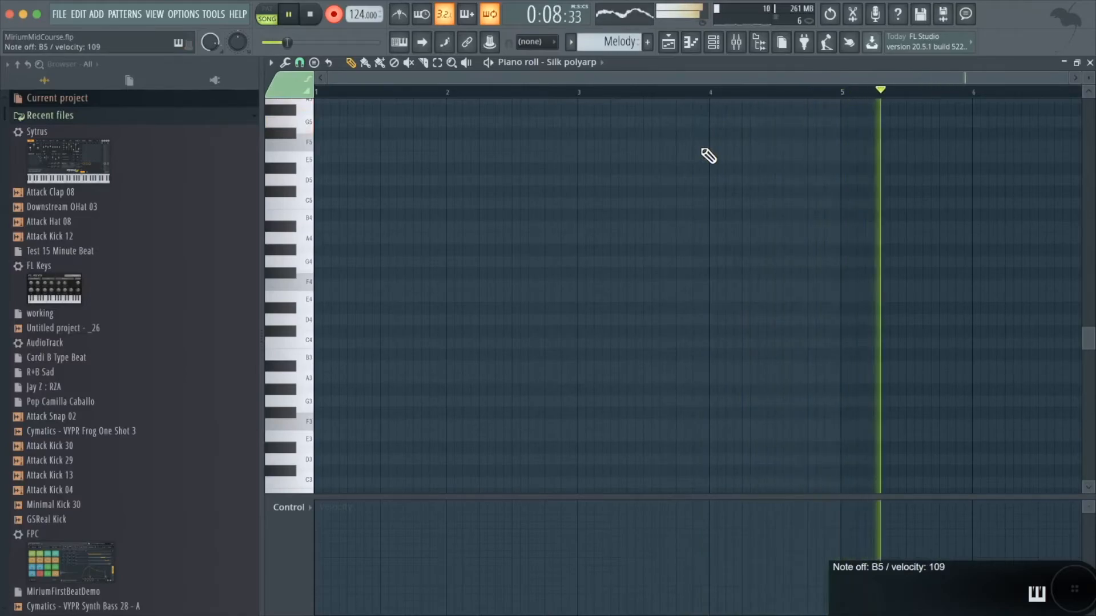
pyautogui.press('space')
pyautogui.scroll(5, 710, 160)
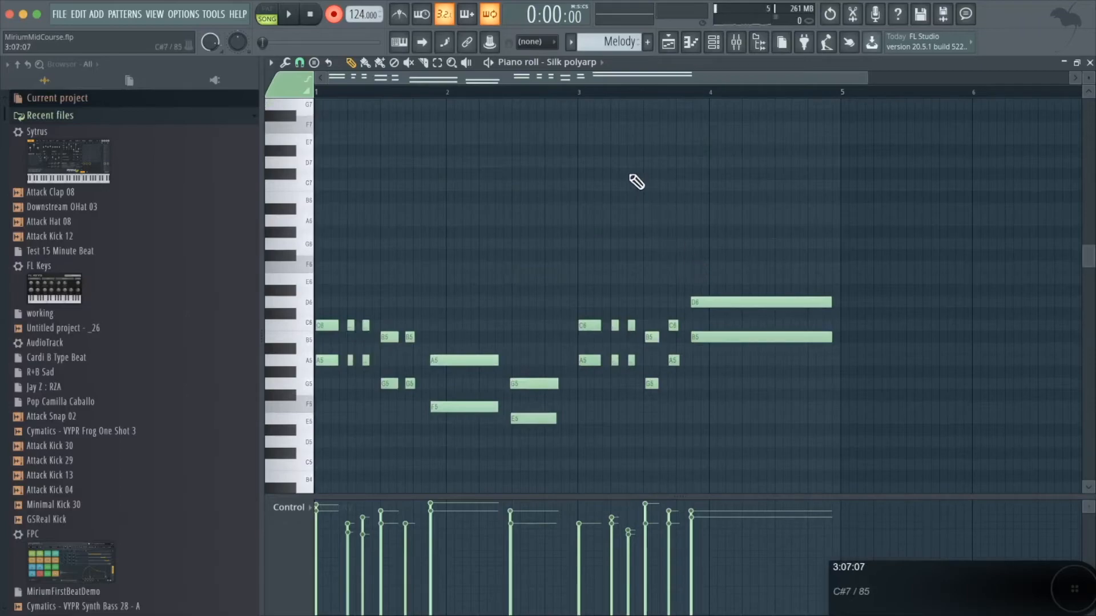
pyautogui.click(1090, 62)
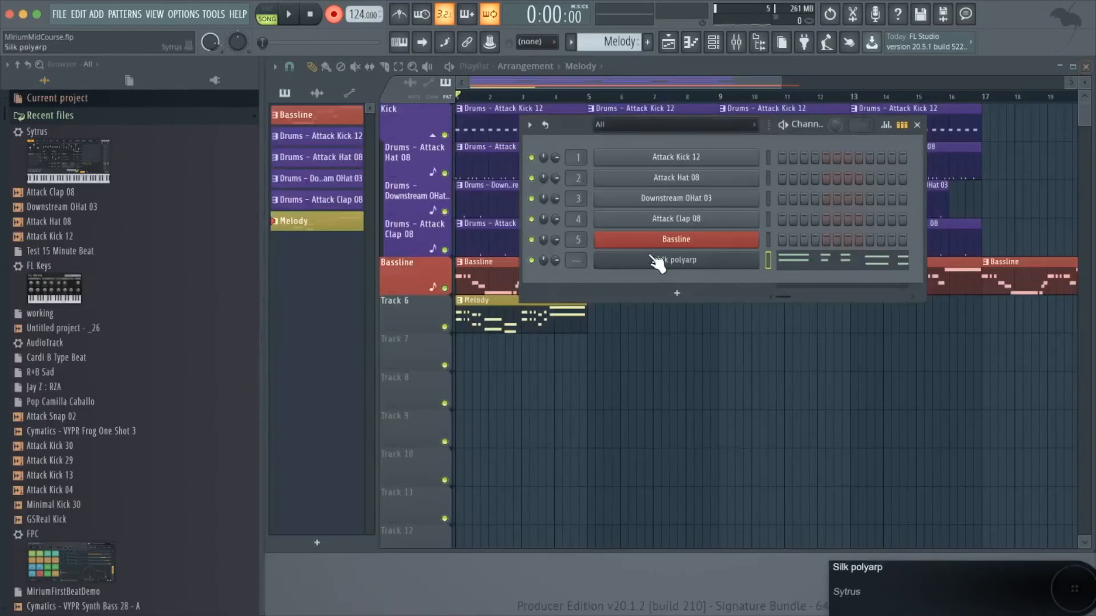
pyautogui.click(917, 125)
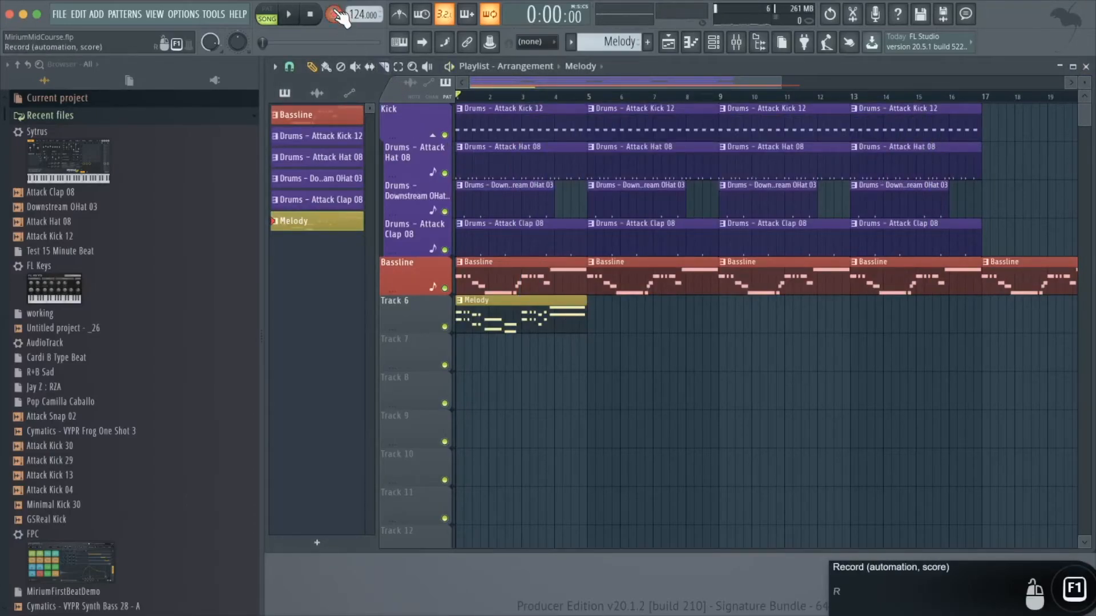
# - Play back the arrangement and repeat the Melody clip along Track 6 from bar 5 to bar 17
pyautogui.press('space')
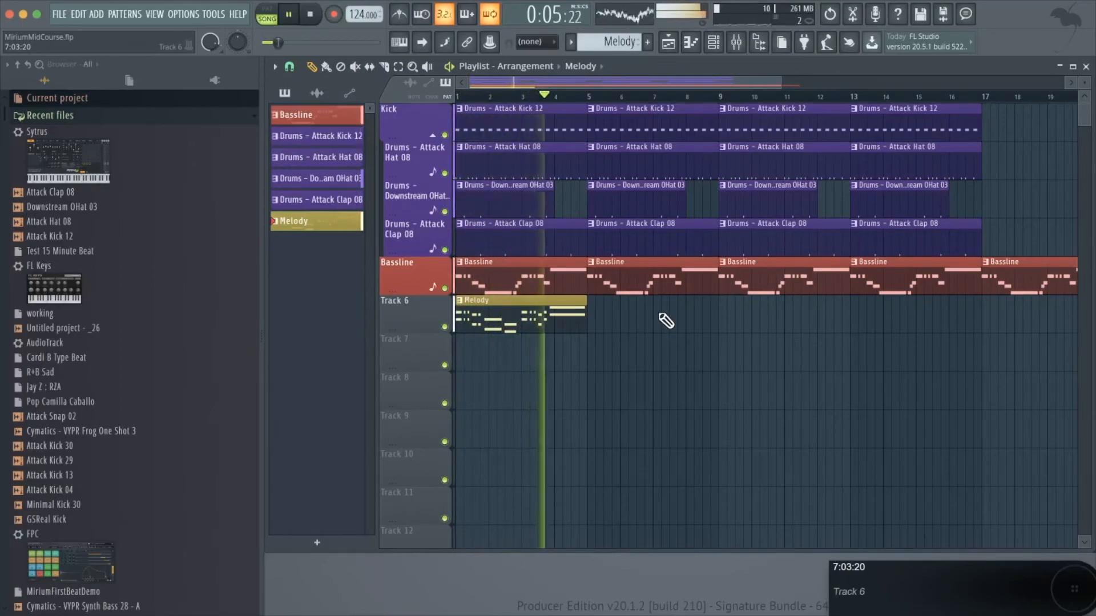
pyautogui.press('space')
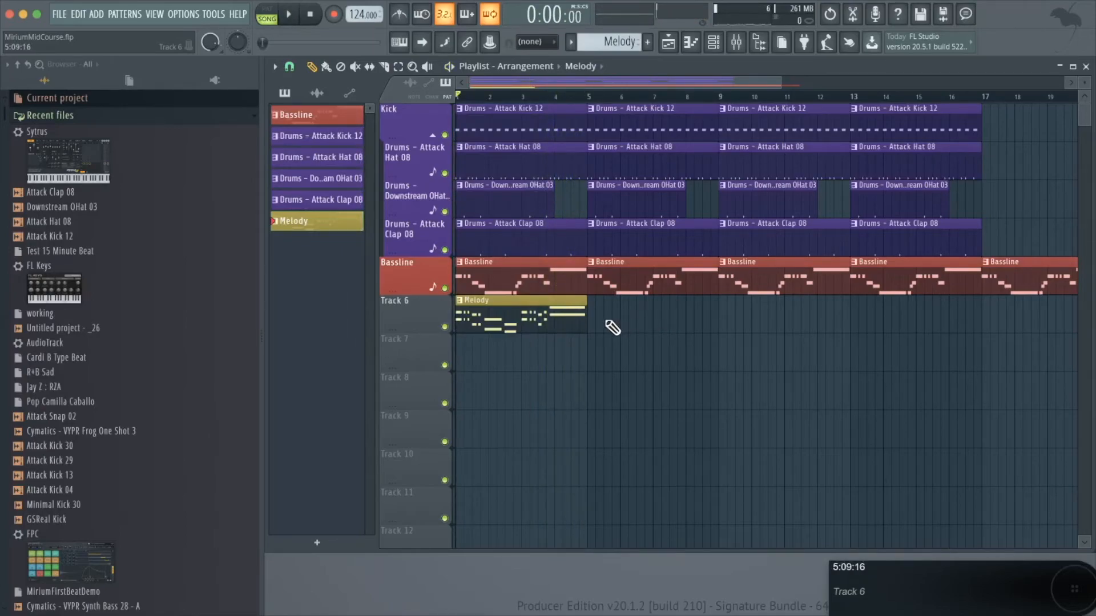
pyautogui.moveTo(596, 322); pyautogui.dragTo(916, 327)
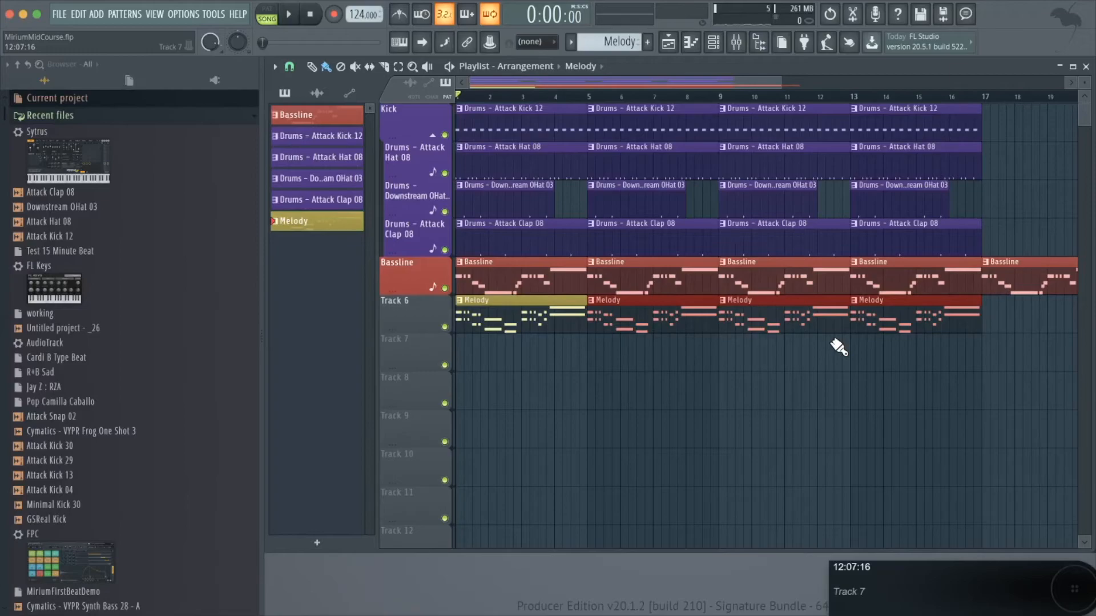
# - Name mixer track 6 and playlist Track 6 Melody, both colored yellow
pyautogui.press('F9')
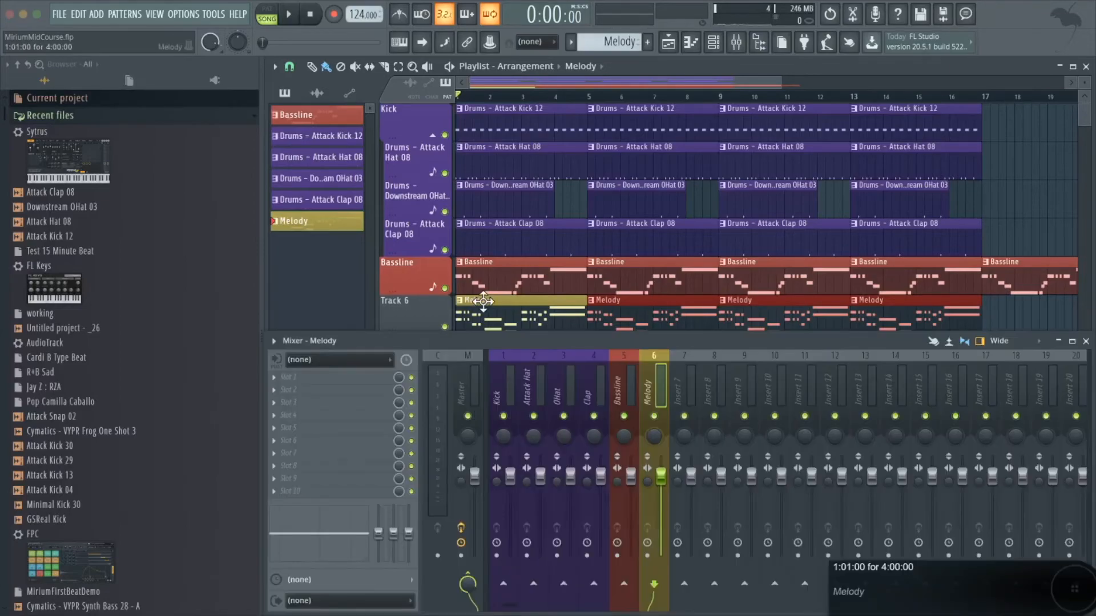
pyautogui.rightClick(405, 313)
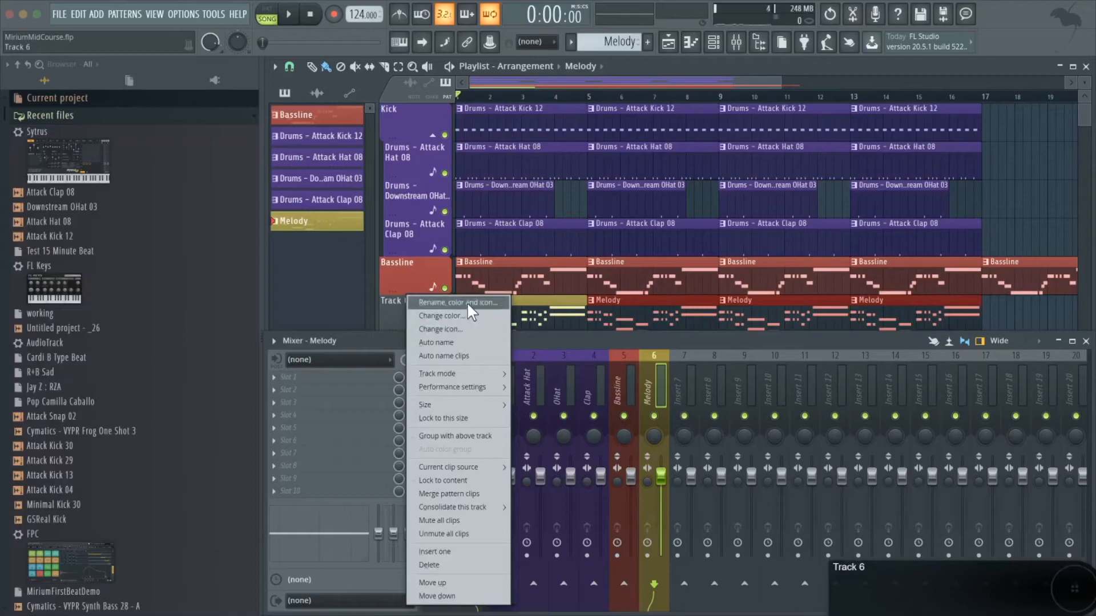
pyautogui.click(464, 342)
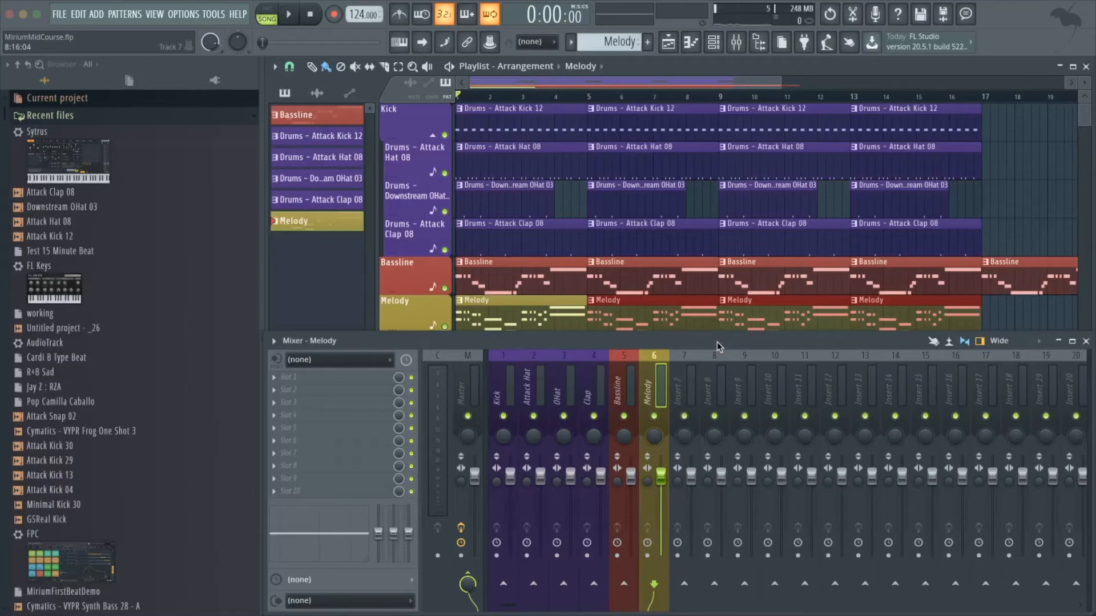
# - Lower the volumes of the Kick, Attack Hat, OHat, Clap, Bassline and Melody mixer tracks to about -11.8 dB and play the mix
pyautogui.moveTo(511, 477); pyautogui.dragTo(541, 490)
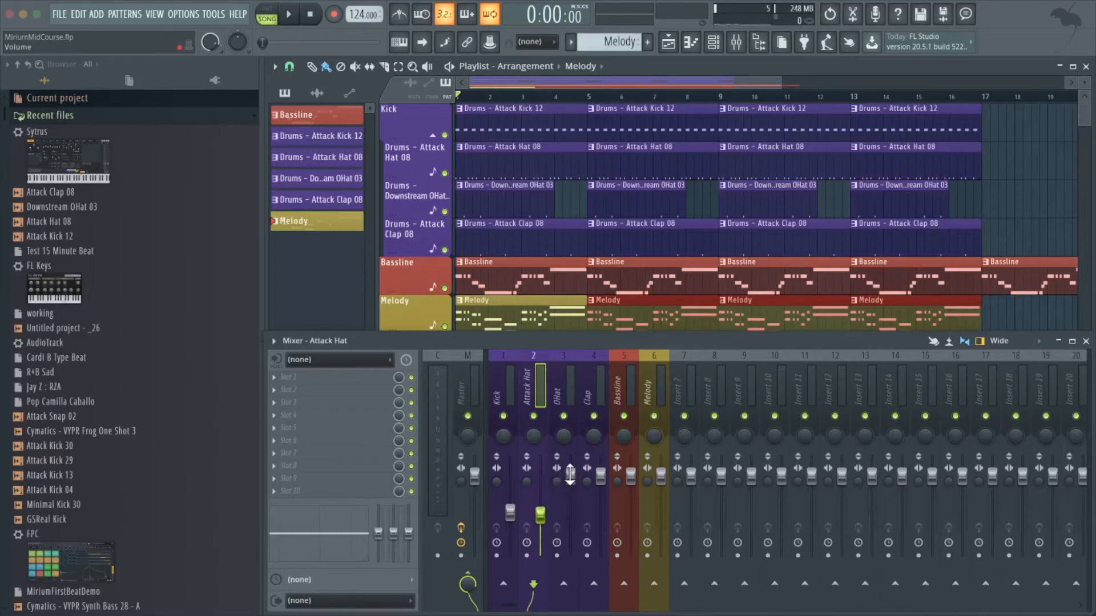
pyautogui.moveTo(570, 474); pyautogui.dragTo(570, 511)
pyautogui.moveTo(601, 477); pyautogui.dragTo(661, 510)
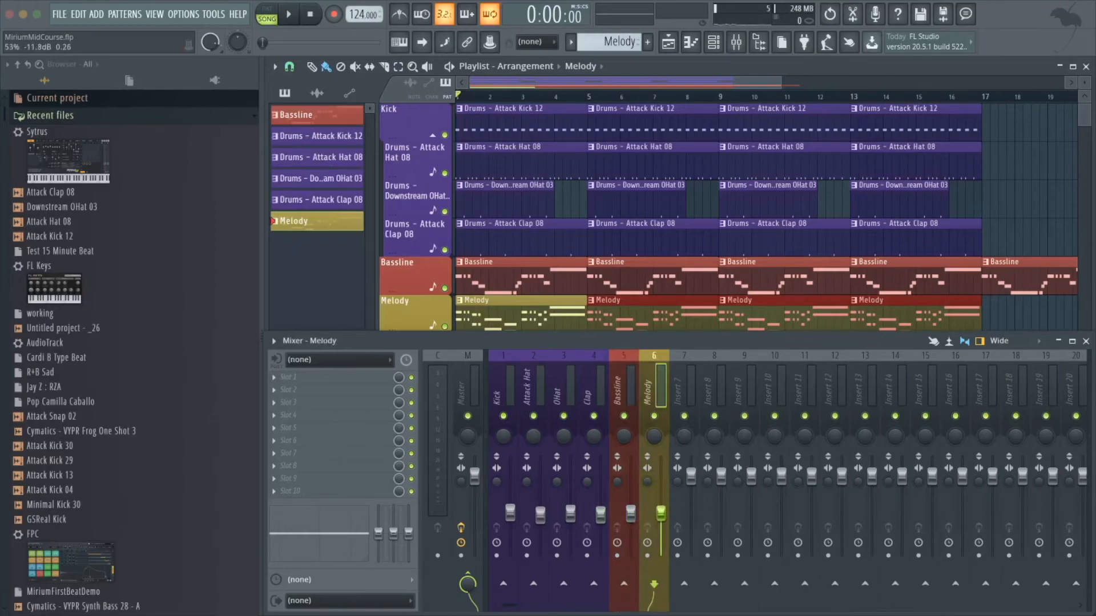
pyautogui.press('space')
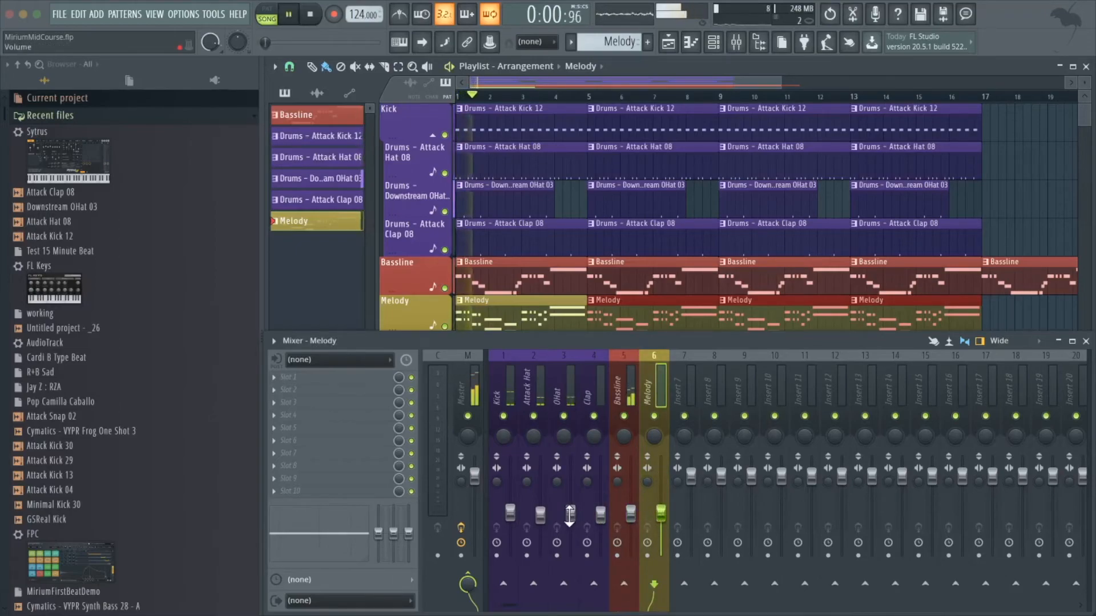
pyautogui.press('space')
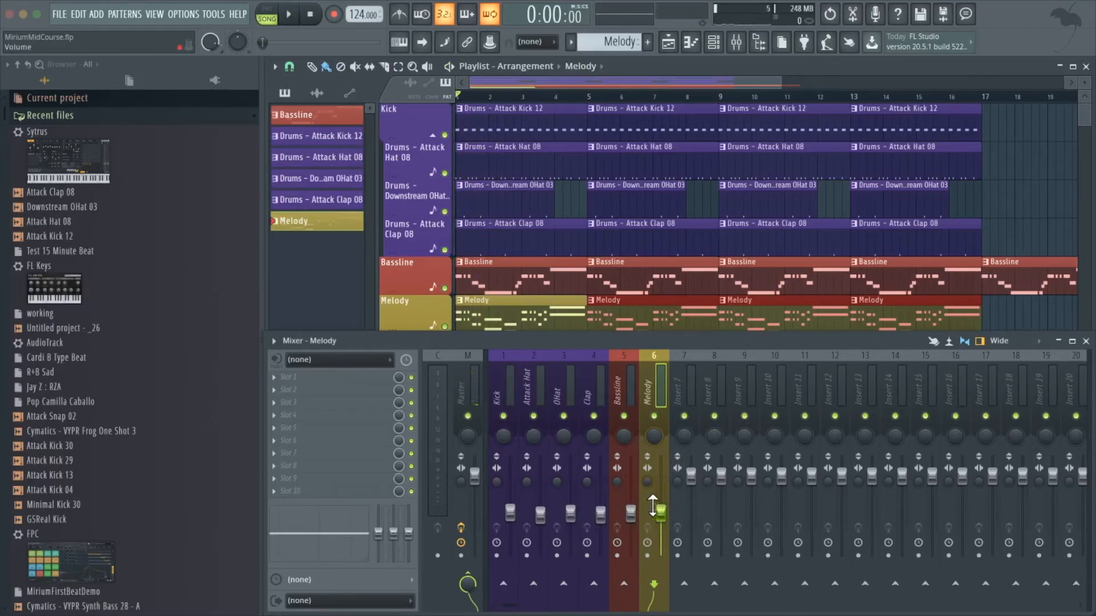
# - Route the Silk polyarp channel to mixer track 6 and play the arrangement to check its signal
pyautogui.scroll(-1, 538, 258)
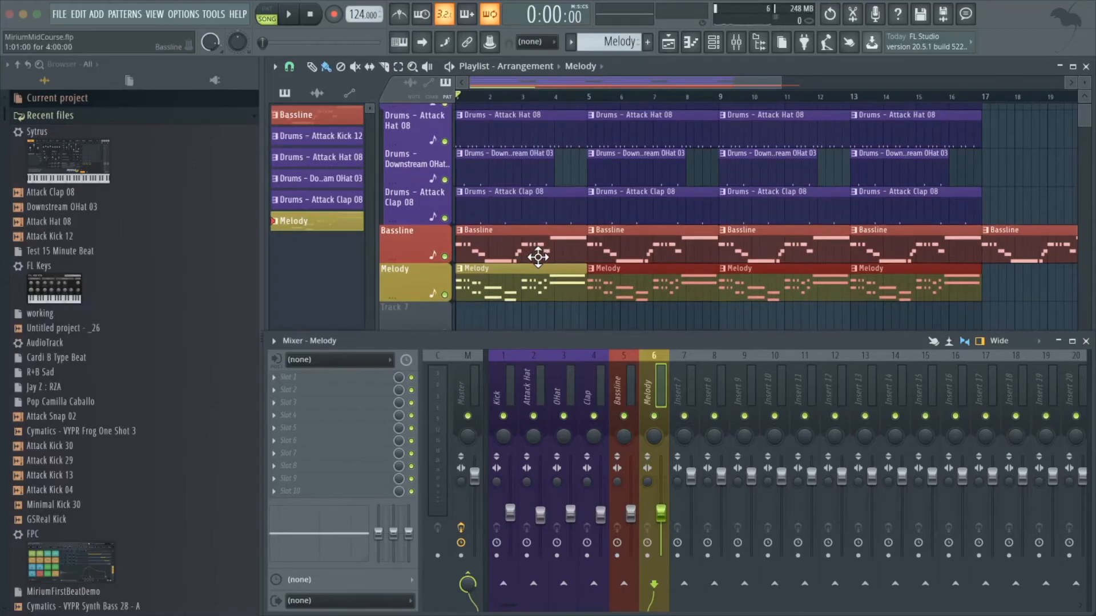
pyautogui.press('F6')
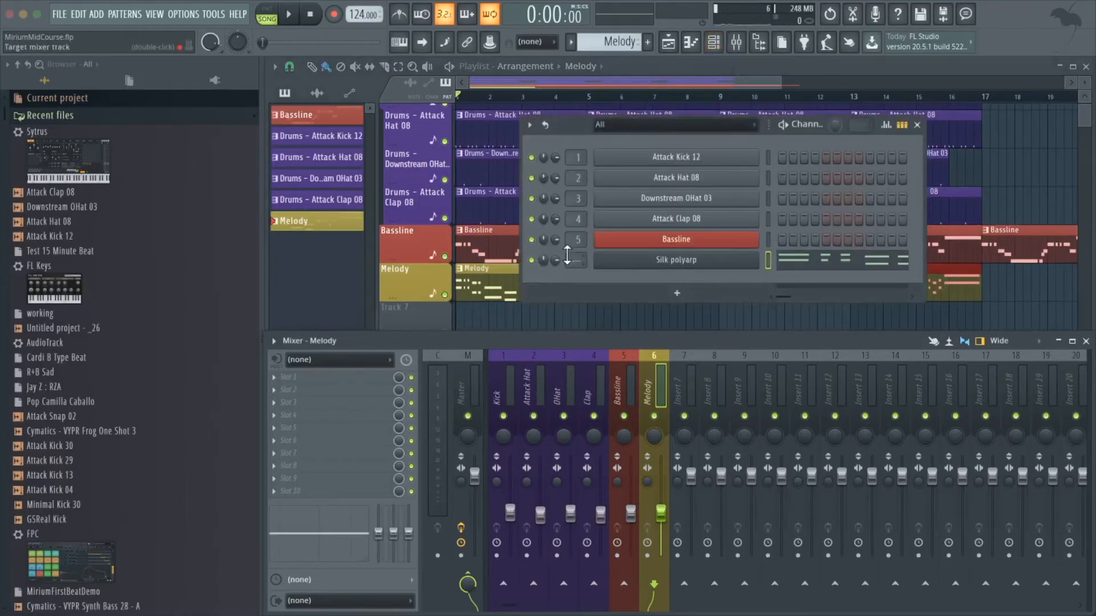
pyautogui.moveTo(576, 260); pyautogui.dragTo(576, 243)
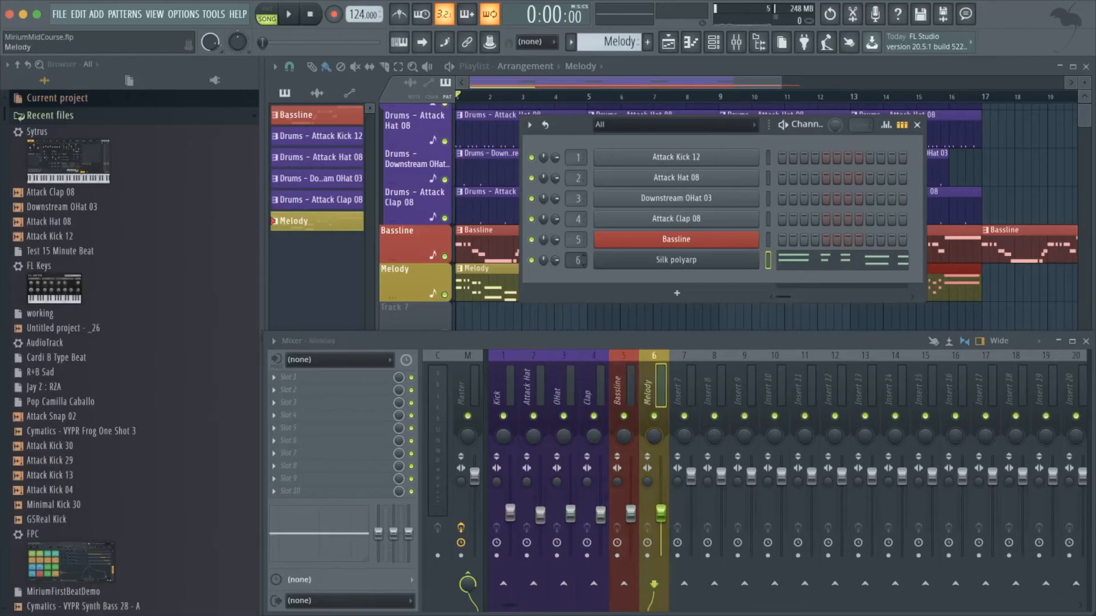
pyautogui.press('space')
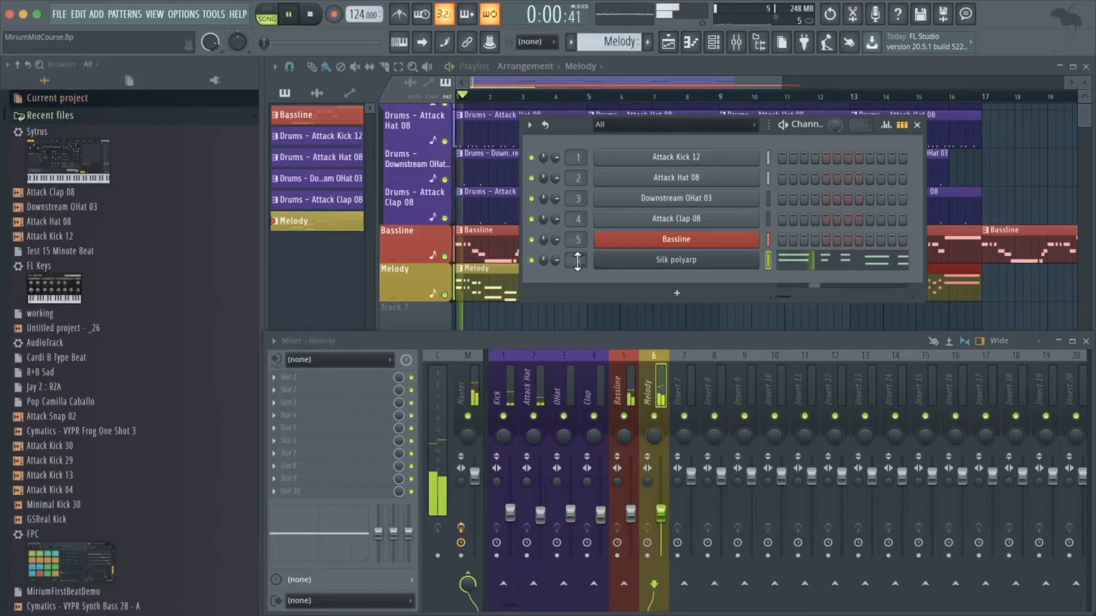
# - Close the channel rack and, with the mix playing, raise the Kick and Melody mixer volumes and set the Bassline to about -7.0 dB
pyautogui.click(917, 124)
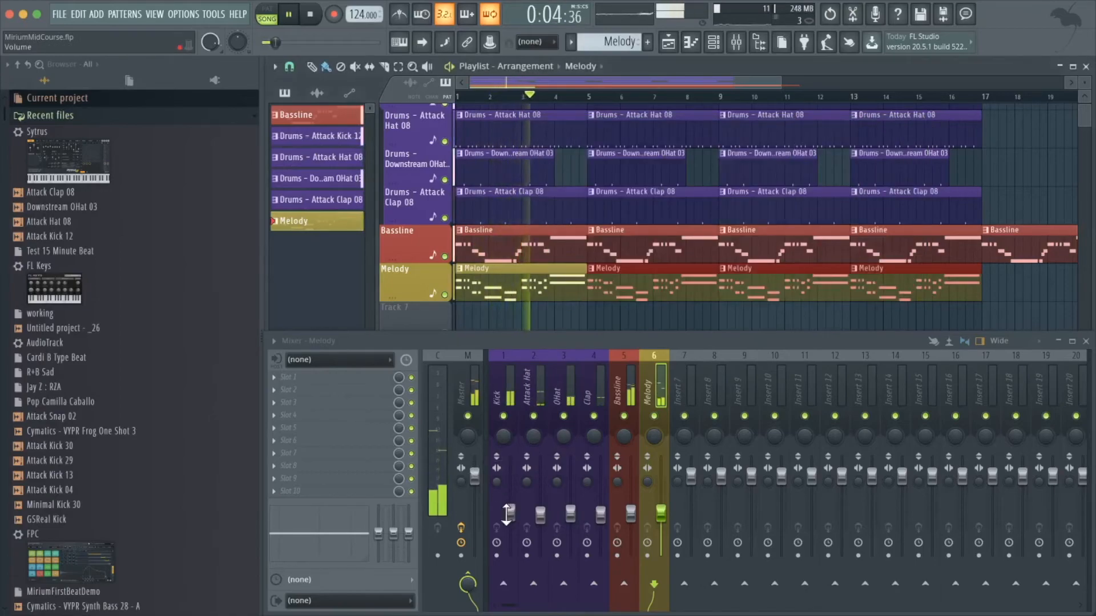
pyautogui.moveTo(511, 498); pyautogui.dragTo(511, 480)
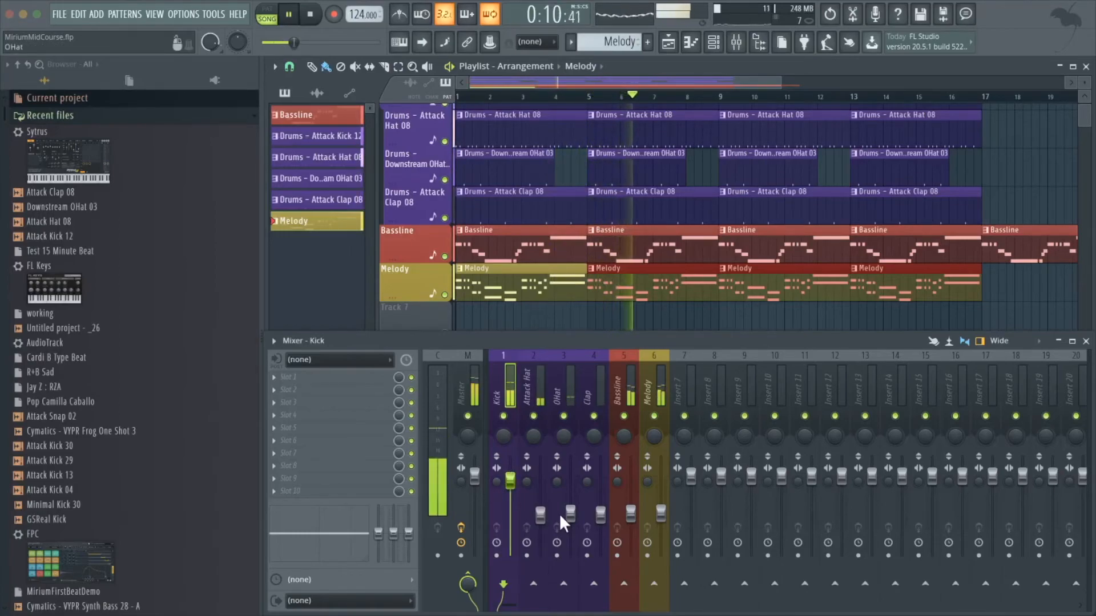
pyautogui.moveTo(631, 514); pyautogui.dragTo(630, 503)
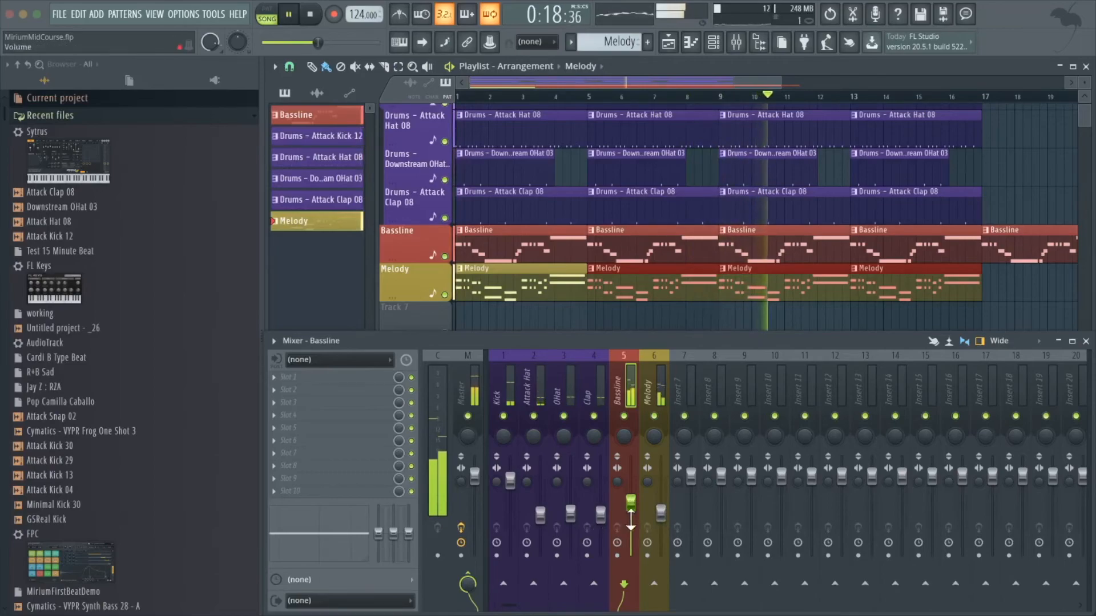
pyautogui.moveTo(660, 512); pyautogui.dragTo(660, 512)
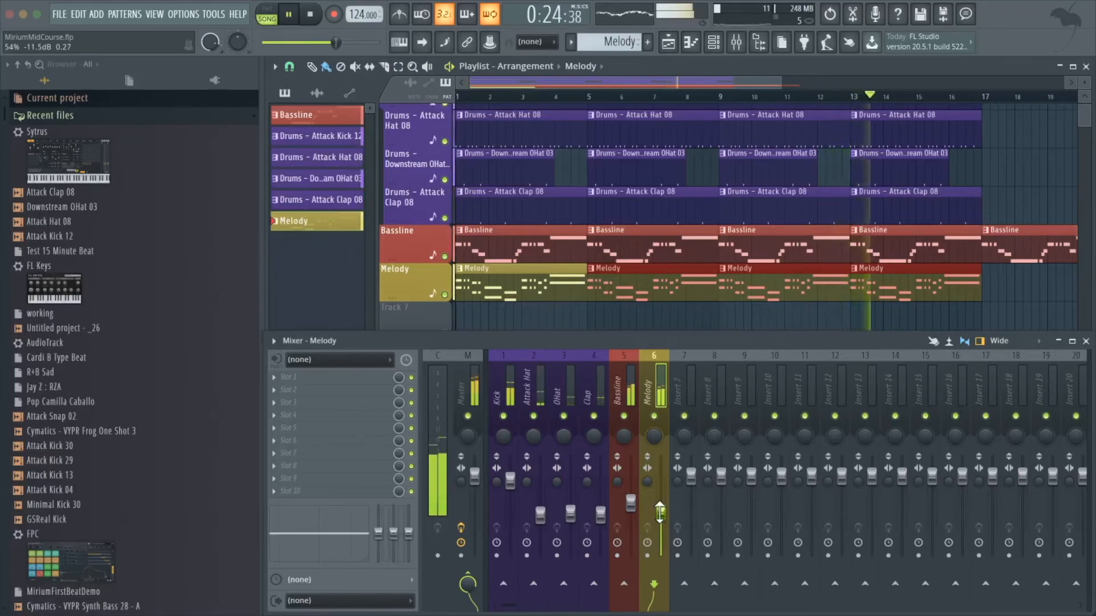
pyautogui.click(631, 503)
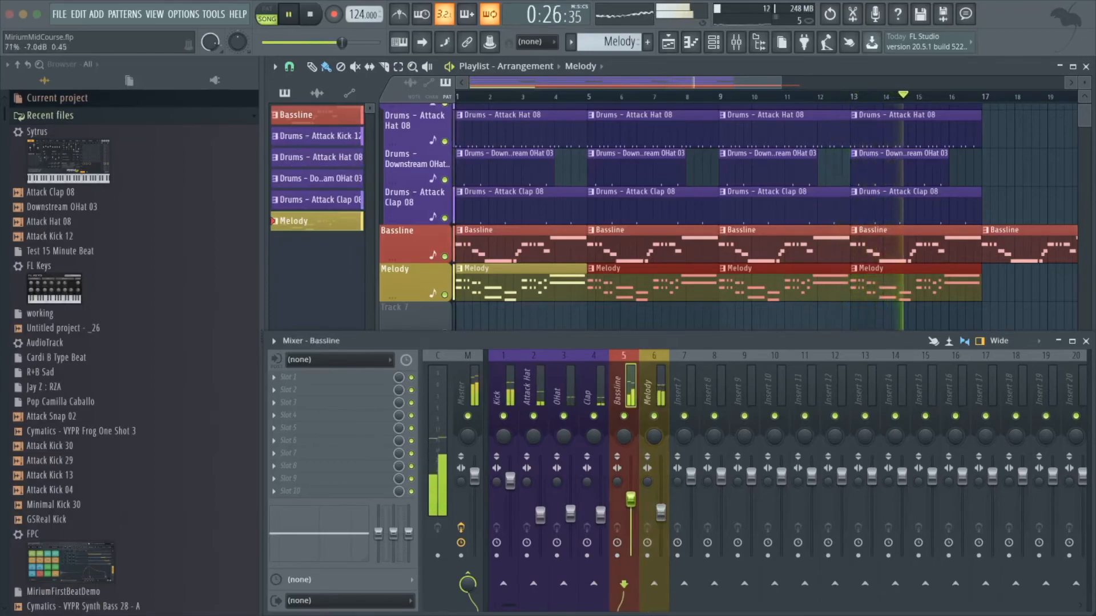
pyautogui.click(661, 511)
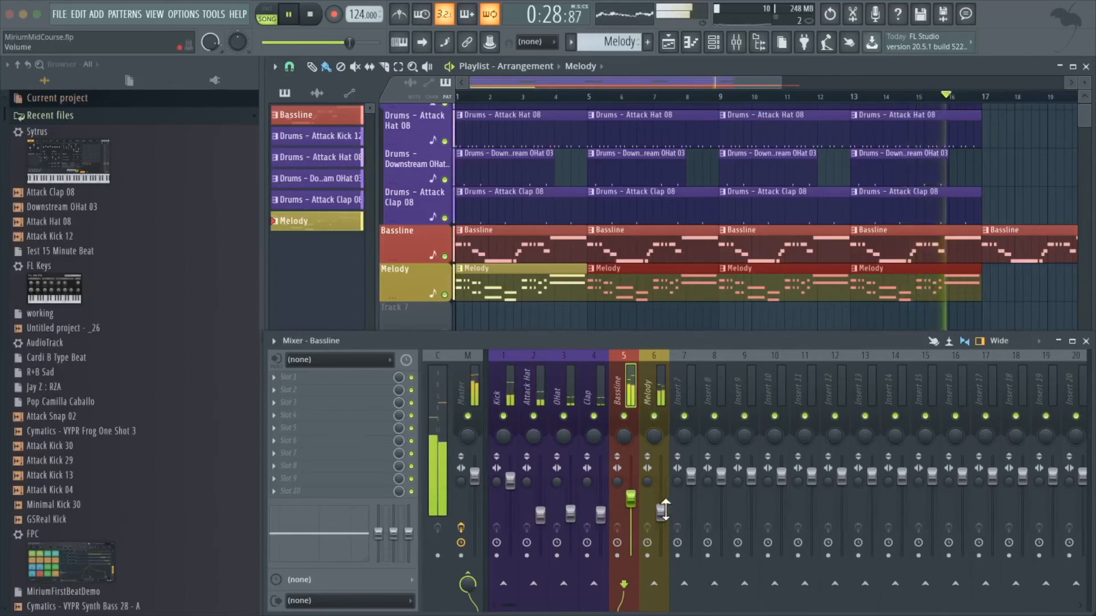
# - Raise the Clap, Attack Hat and OHat mixer track volumes while listening to the arrangement, and stop playback
pyautogui.click(600, 510)
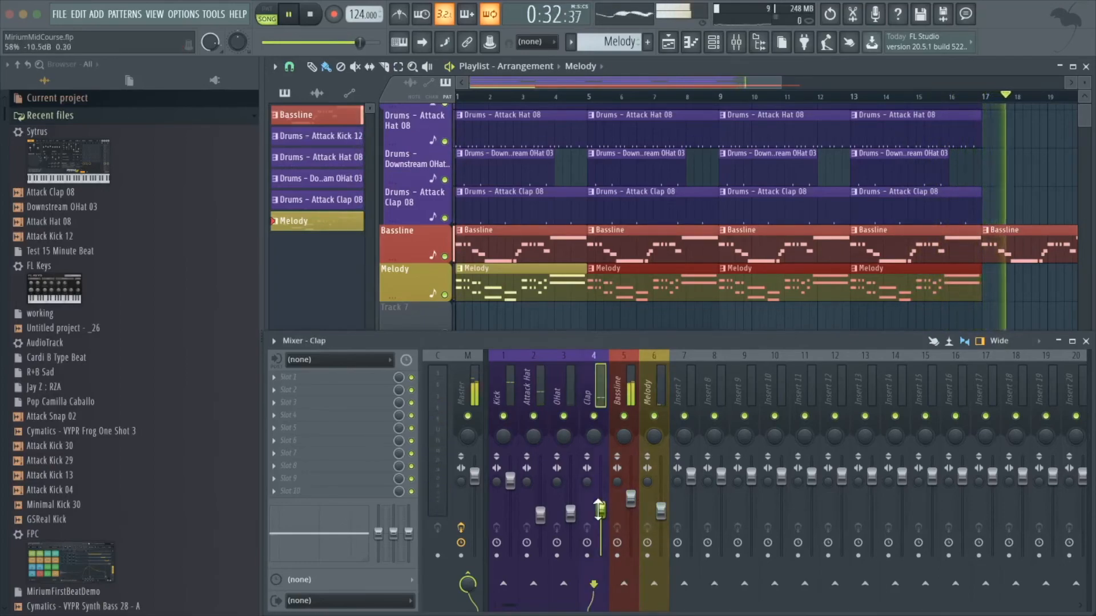
pyautogui.press('space')
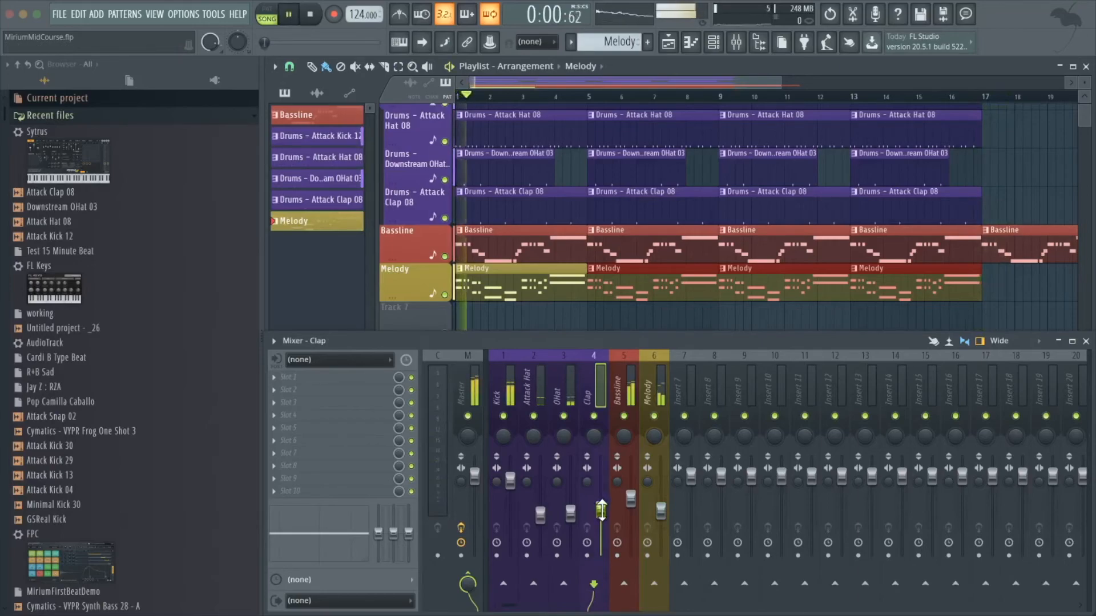
pyautogui.moveTo(601, 510); pyautogui.dragTo(601, 489)
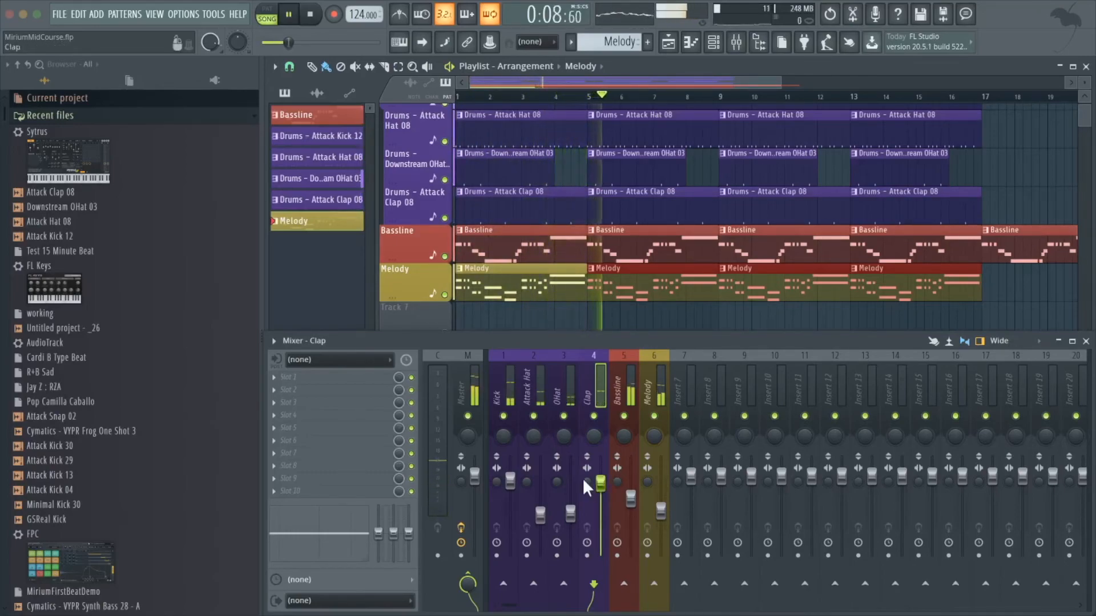
pyautogui.click(540, 515)
pyautogui.moveTo(540, 515); pyautogui.dragTo(540, 500)
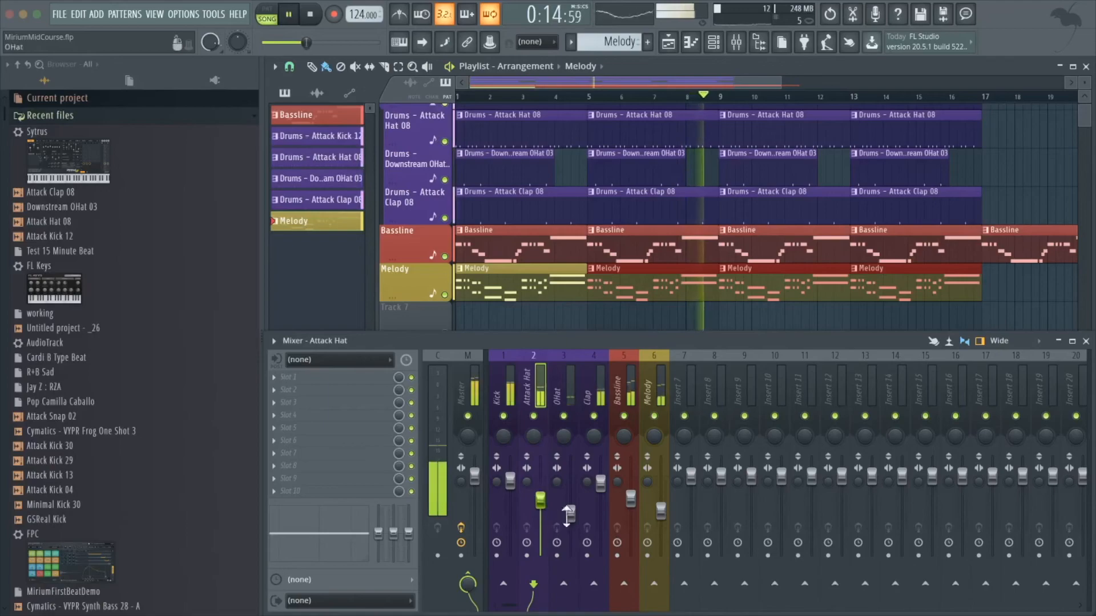
pyautogui.moveTo(567, 516); pyautogui.dragTo(567, 494)
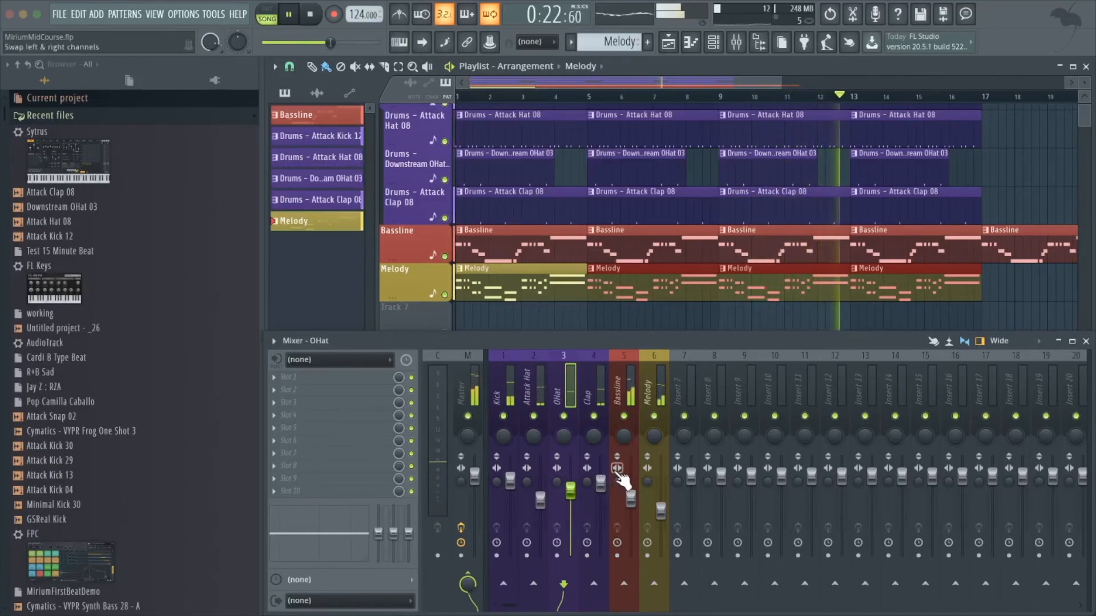
pyautogui.press('space')
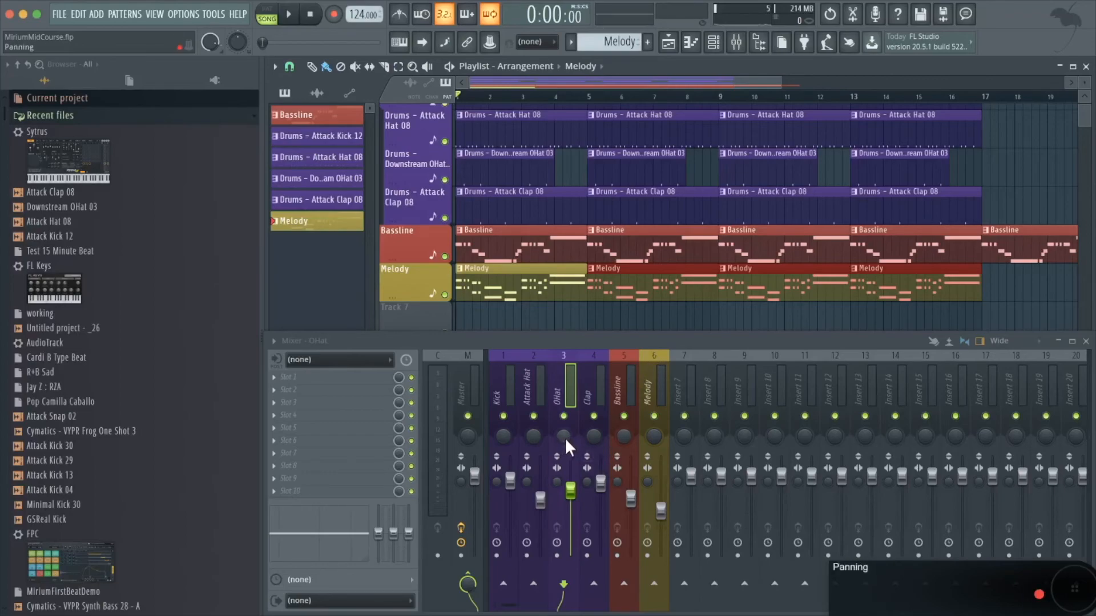
# - During playback, pan OHat about 24% left, Attack Hat slightly left and Clap about 27% right, and raise the Clap volume to 100%
pyautogui.press('space')
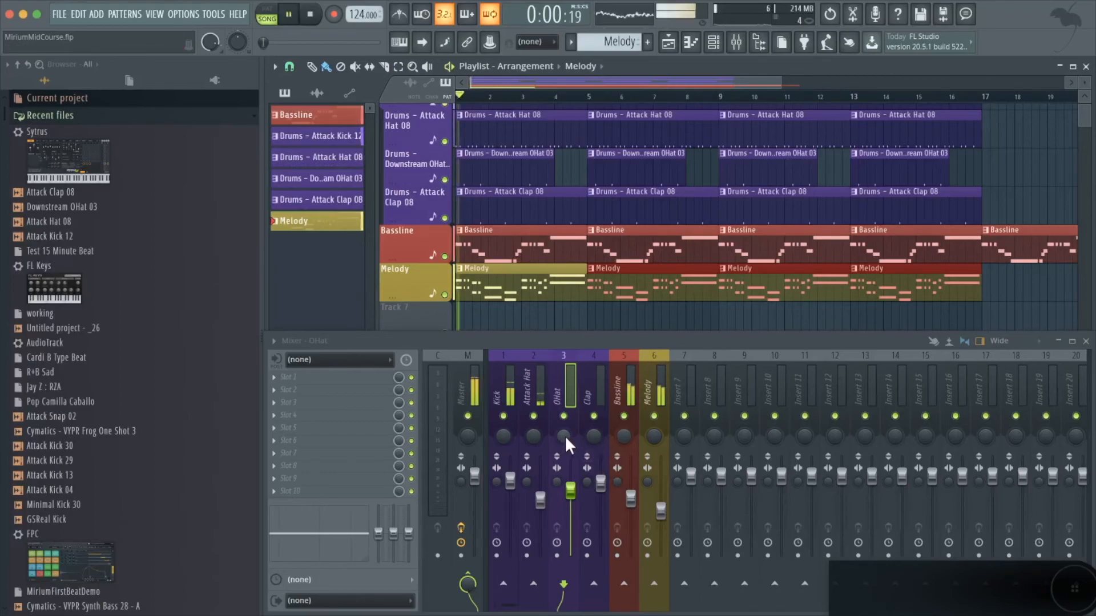
pyautogui.moveTo(564, 436); pyautogui.dragTo(564, 456)
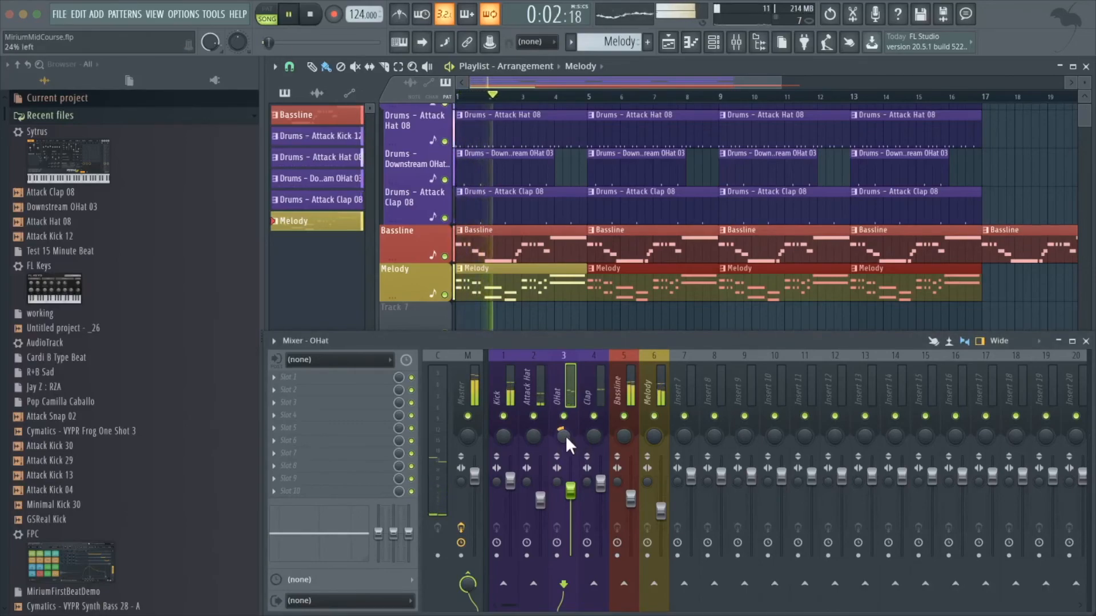
pyautogui.moveTo(531, 436); pyautogui.dragTo(532, 457)
pyautogui.moveTo(598, 434)
pyautogui.mouseDown()
pyautogui.moveTo(597, 417)
pyautogui.moveTo(596, 434)
pyautogui.mouseUp()
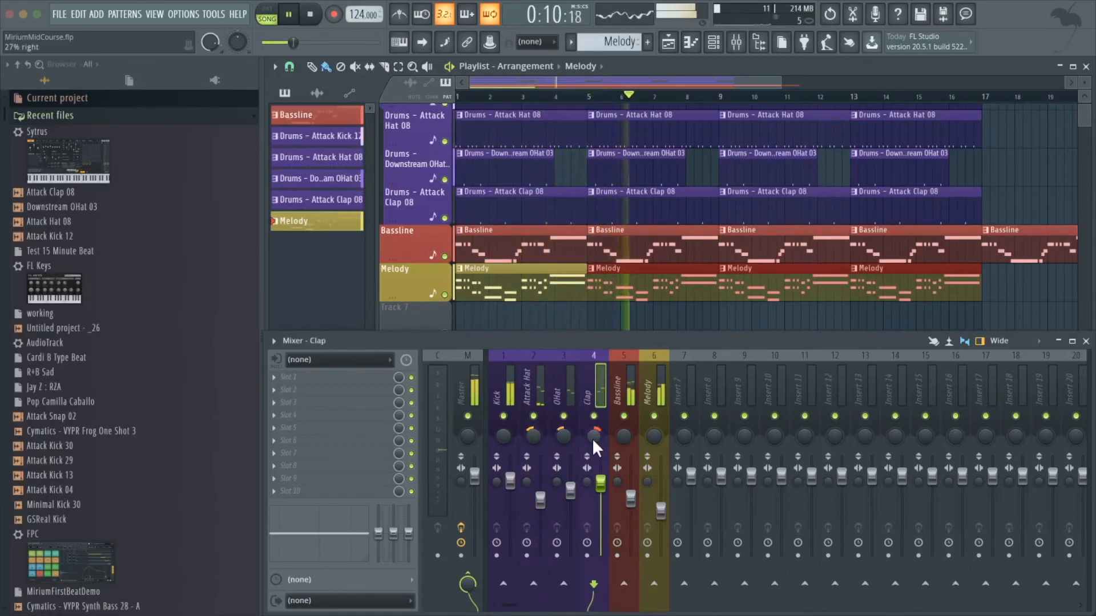
pyautogui.moveTo(600, 483); pyautogui.dragTo(601, 474)
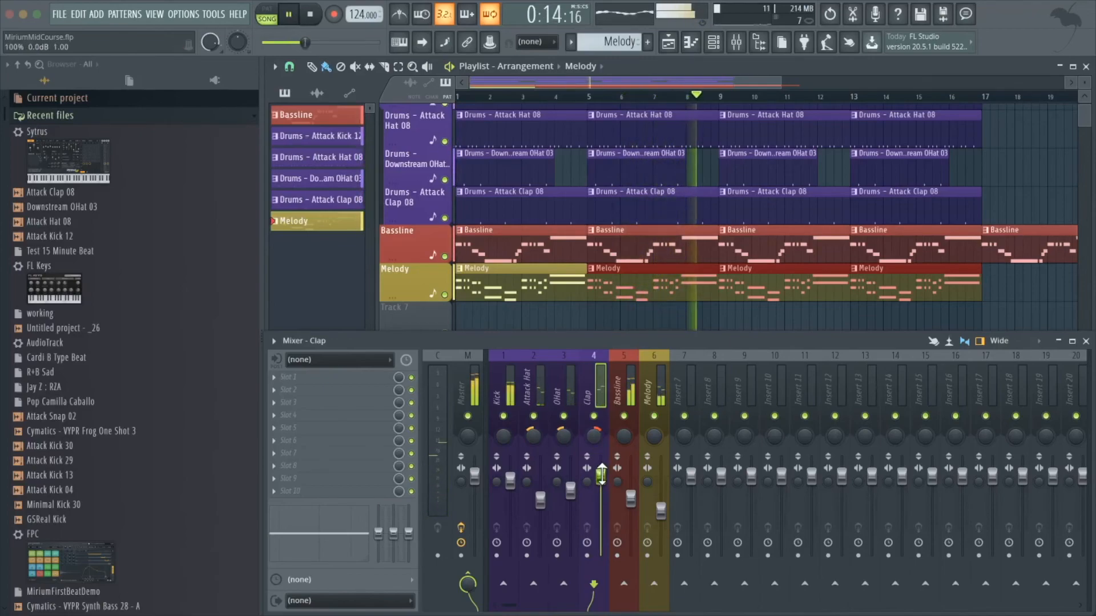
pyautogui.press('space')
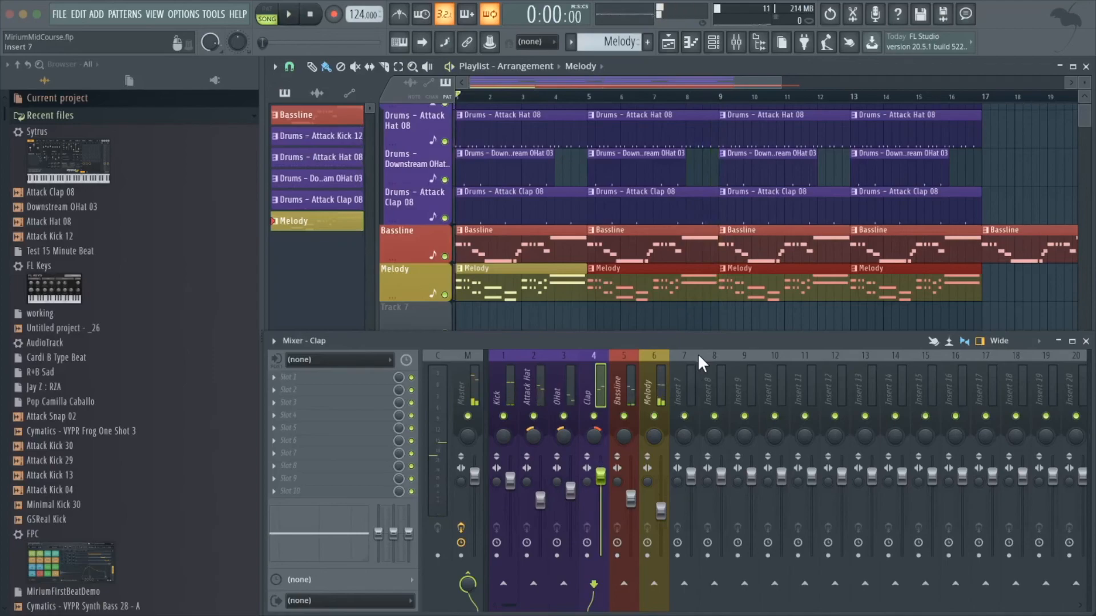
# - Close the mixer and delete the Melody clips at bars 1 and 5 and the Downstream OHat and Attack Clap clips at bar 1
pyautogui.click(1086, 342)
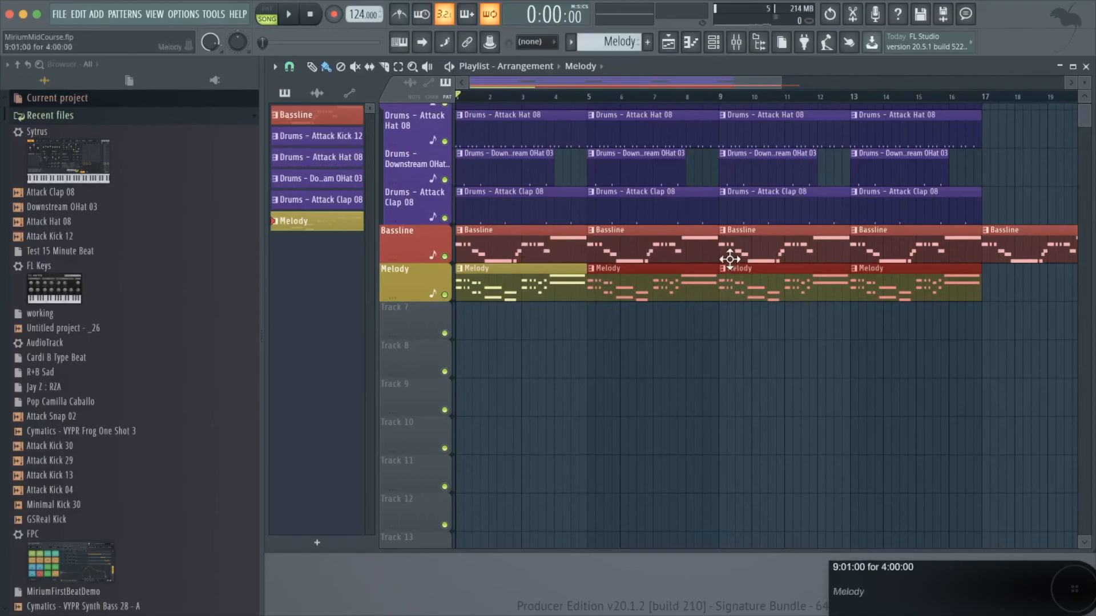
pyautogui.rightClick(536, 284)
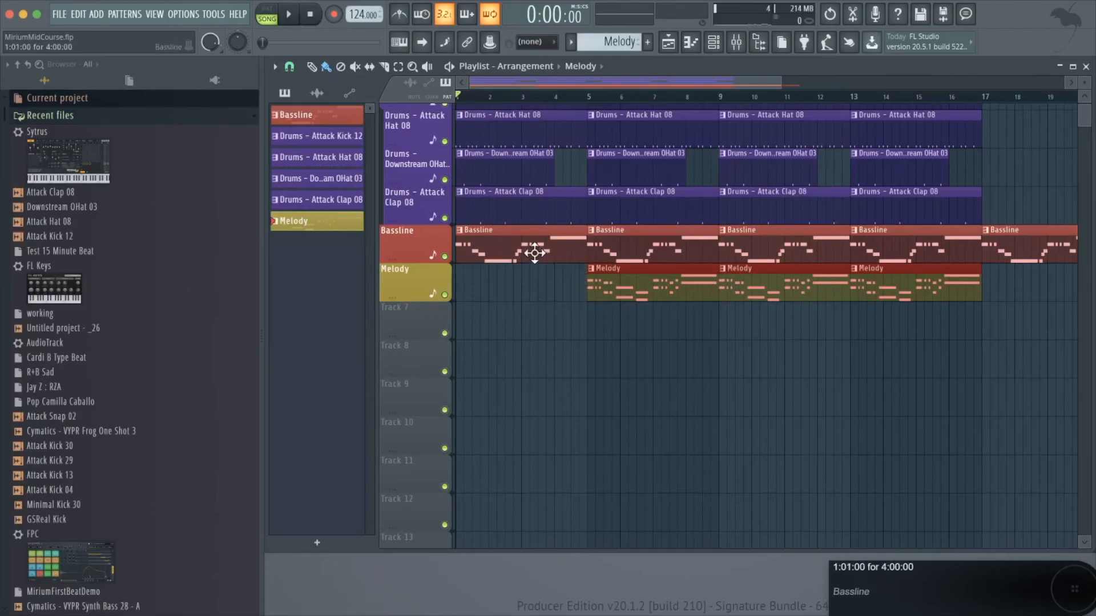
pyautogui.scroll(1, 524, 144)
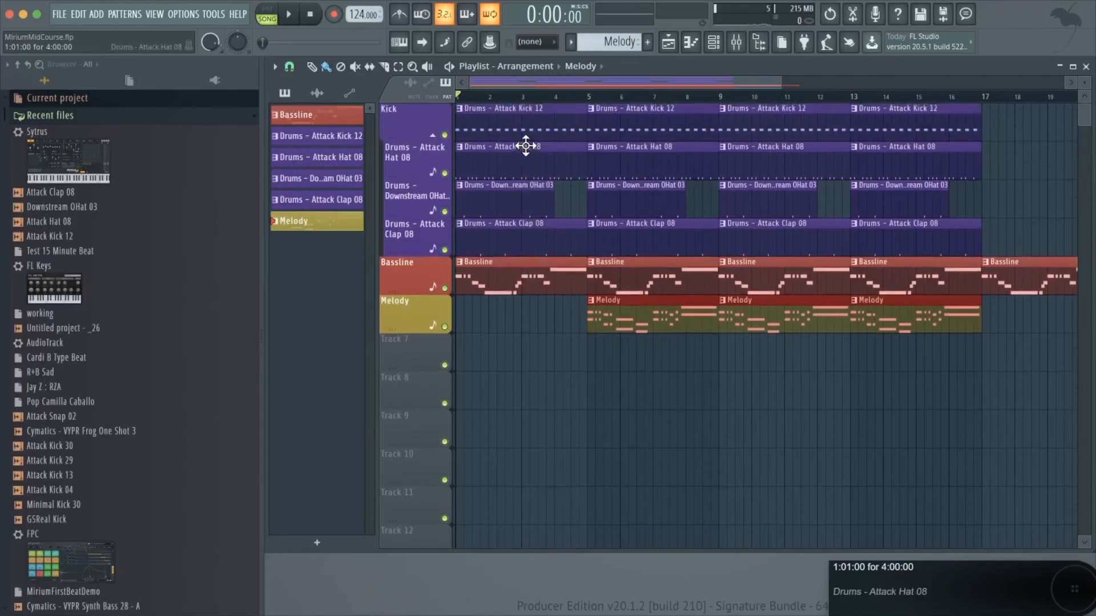
pyautogui.rightClick(514, 199)
pyautogui.rightClick(526, 237)
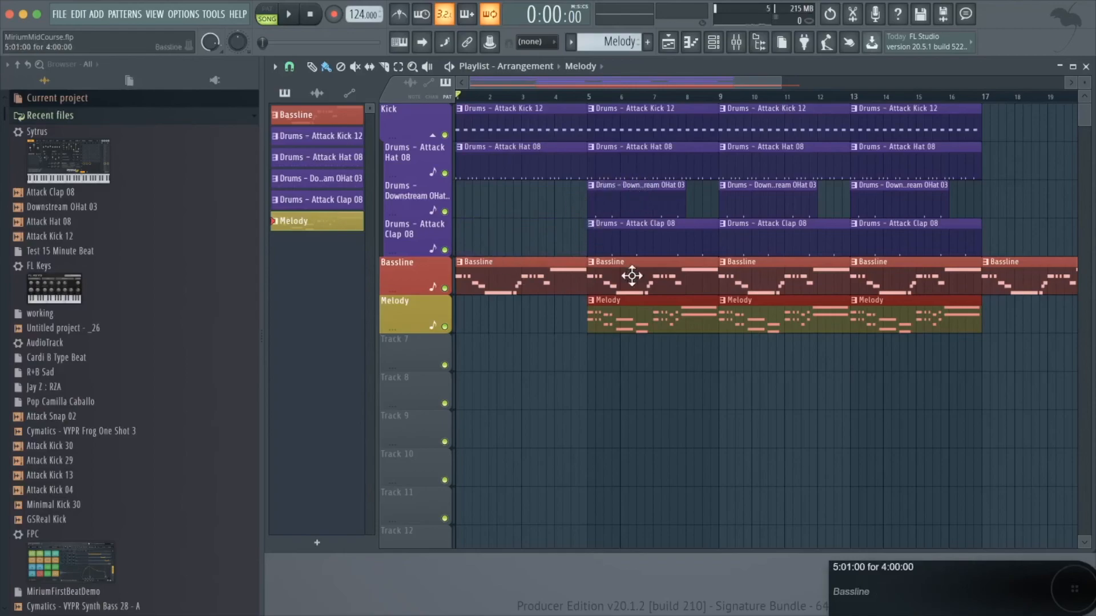
pyautogui.rightClick(645, 308)
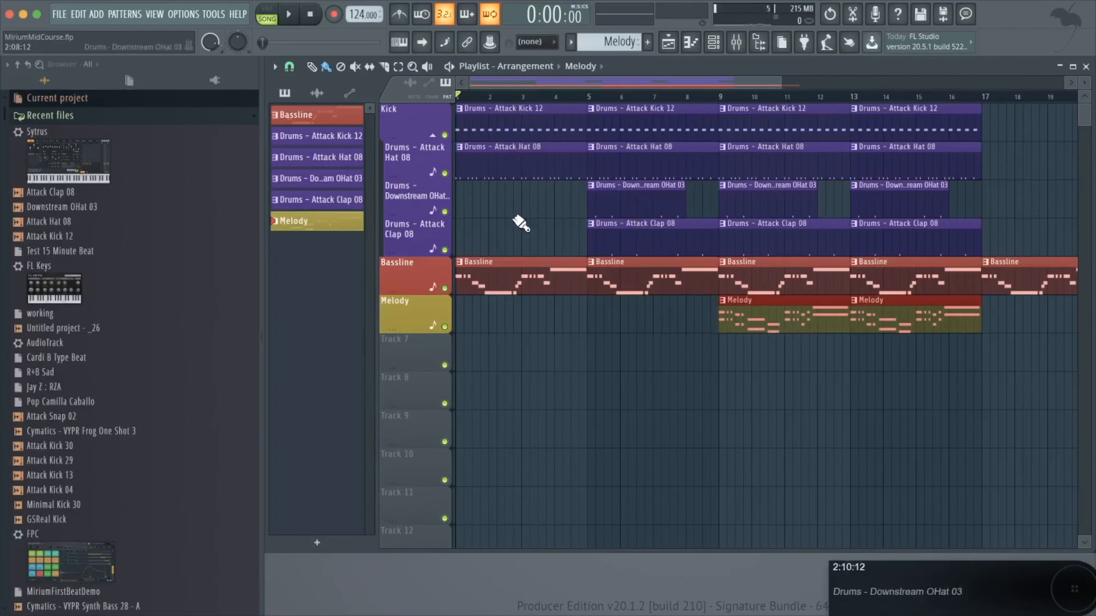
# - Play the arrangement through to check the gradual build-up, stop it and save the project
pyautogui.press('space')
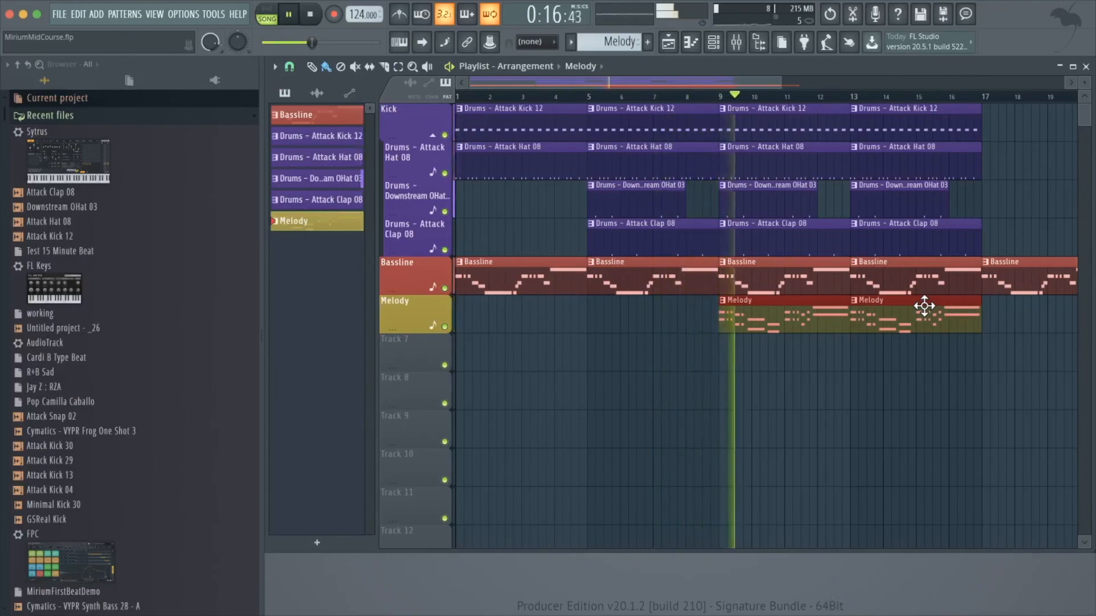
pyautogui.press('space')
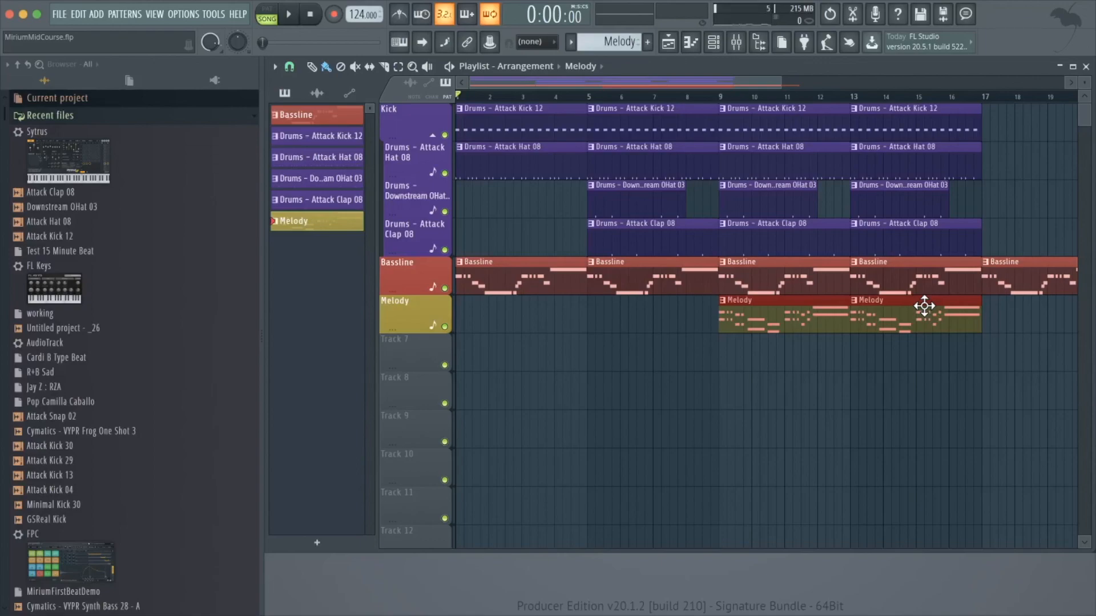
pyautogui.hotkey('ctrl', 's')
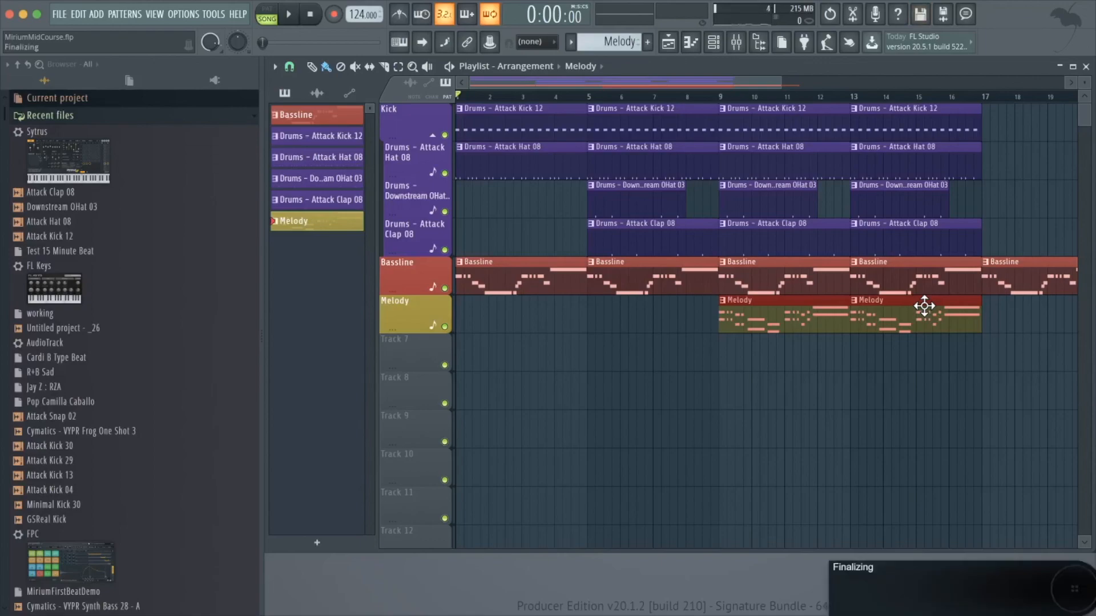